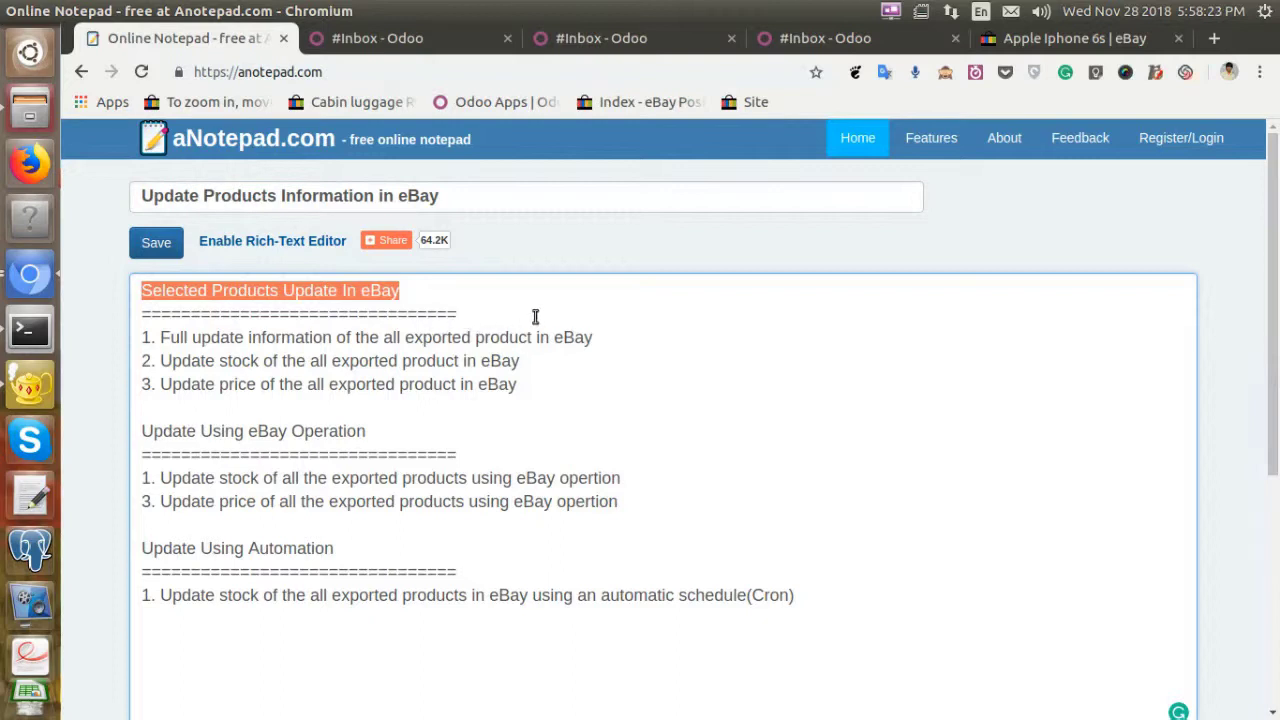
- Highlight the first item in the notes, switch to the Odoo inbox page and open the Sales product list
{"action": "left_click_drag", "start_coordinate": [596, 337], "coordinate": [131, 331]}
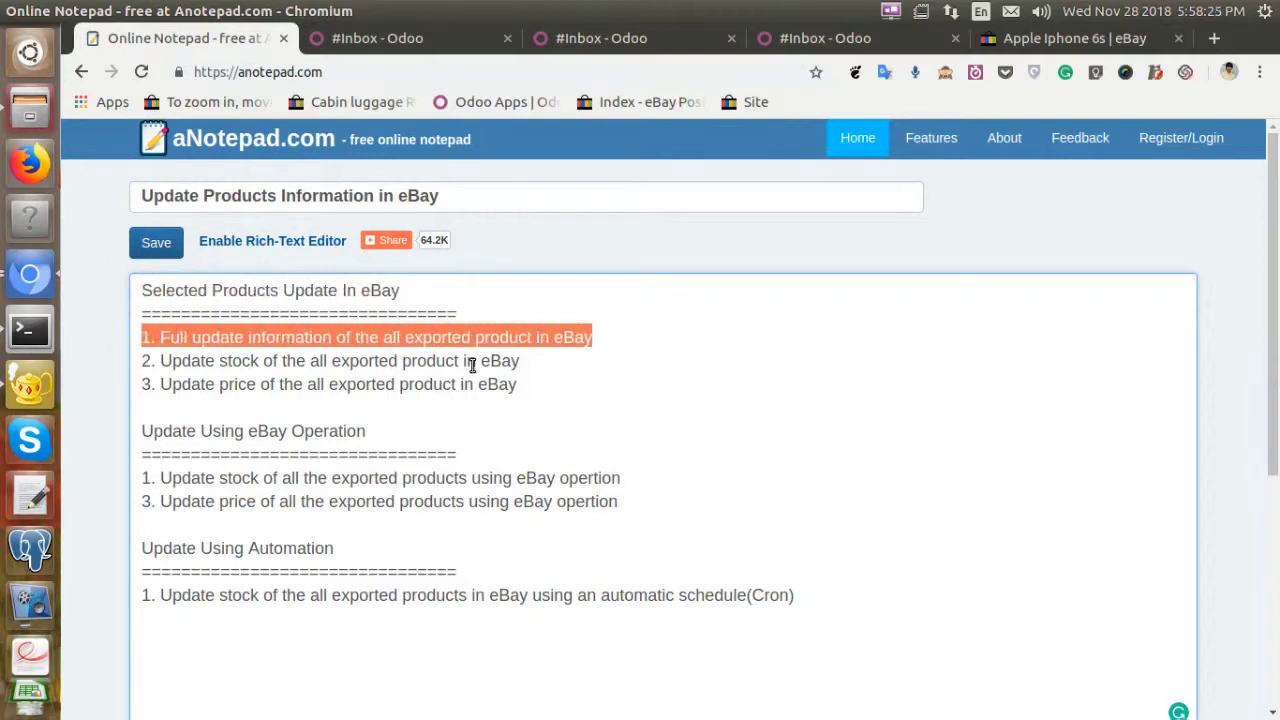
{"action": "left_click", "coordinate": [624, 388]}
{"action": "left_click", "coordinate": [380, 40]}
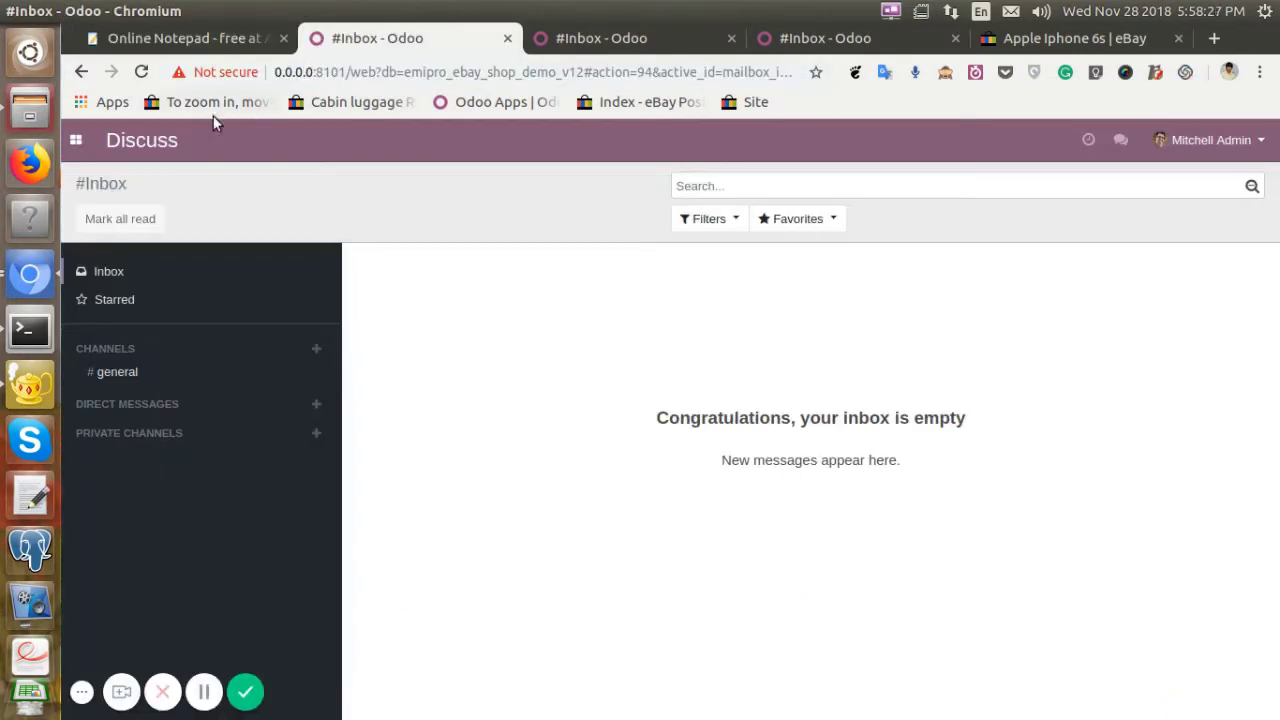
{"action": "left_click", "coordinate": [78, 143]}
{"action": "left_click", "coordinate": [88, 203]}
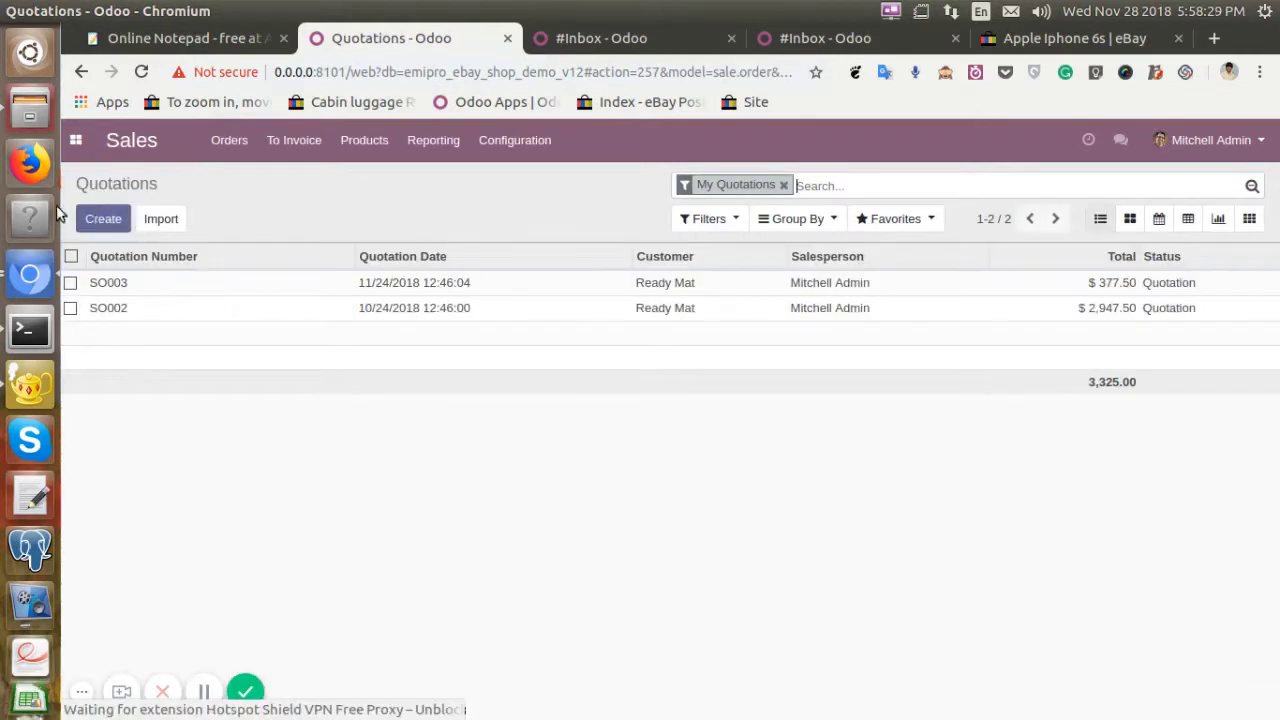
{"action": "left_click", "coordinate": [364, 145]}
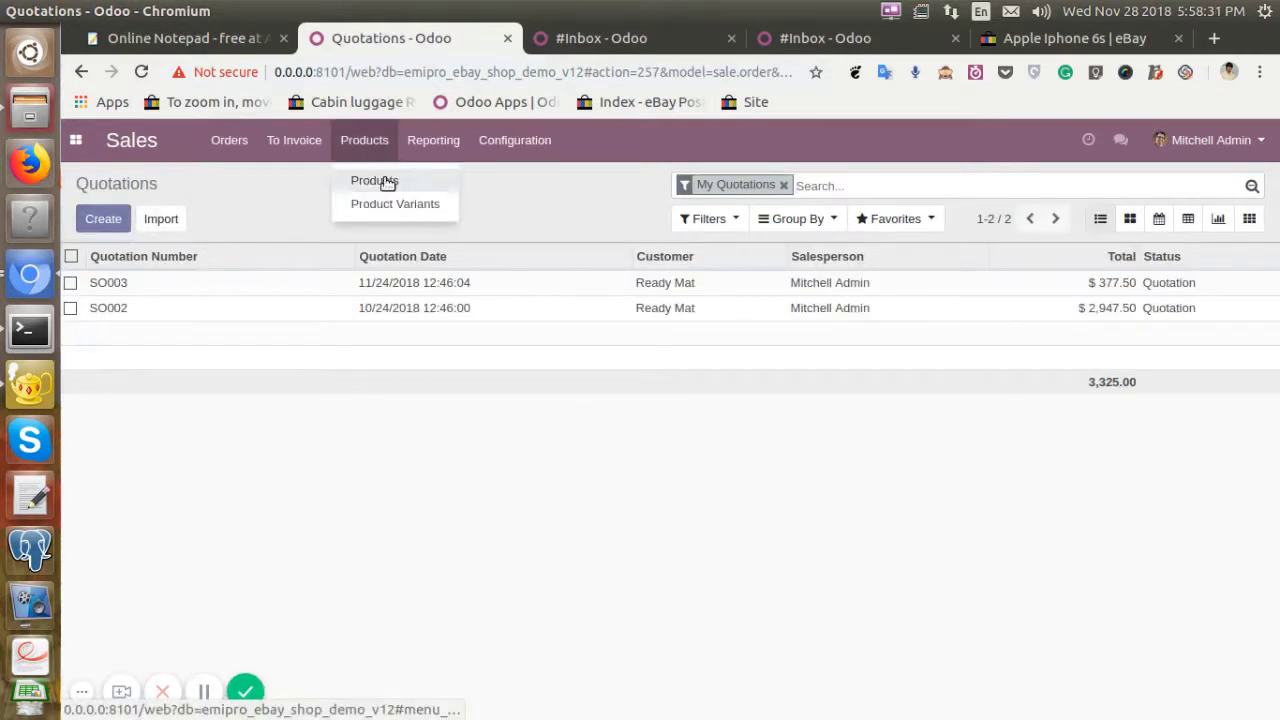
{"action": "left_click", "coordinate": [383, 179]}
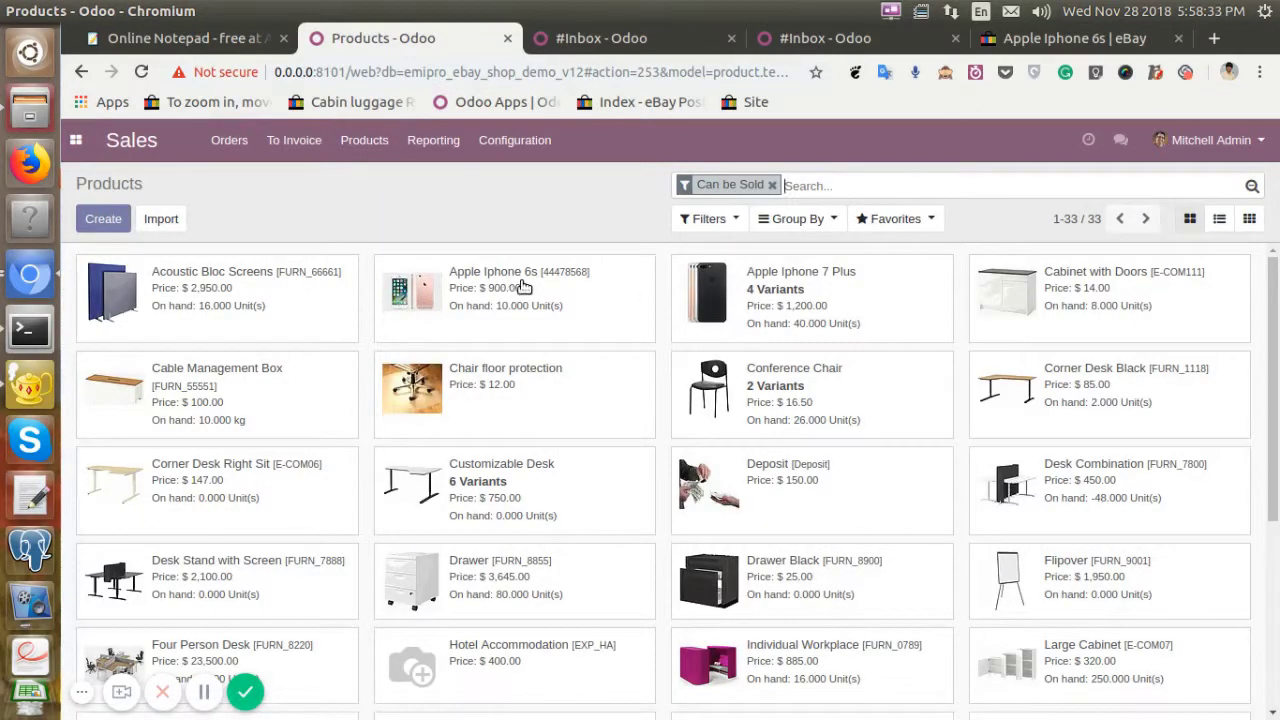
- Set the sales price of the Apple Iphone 6s product to $850 and save it
{"action": "left_click", "coordinate": [523, 288]}
{"action": "key", "text": "alt+a"}
{"action": "left_click_drag", "start_coordinate": [860, 482], "coordinate": [819, 484]}
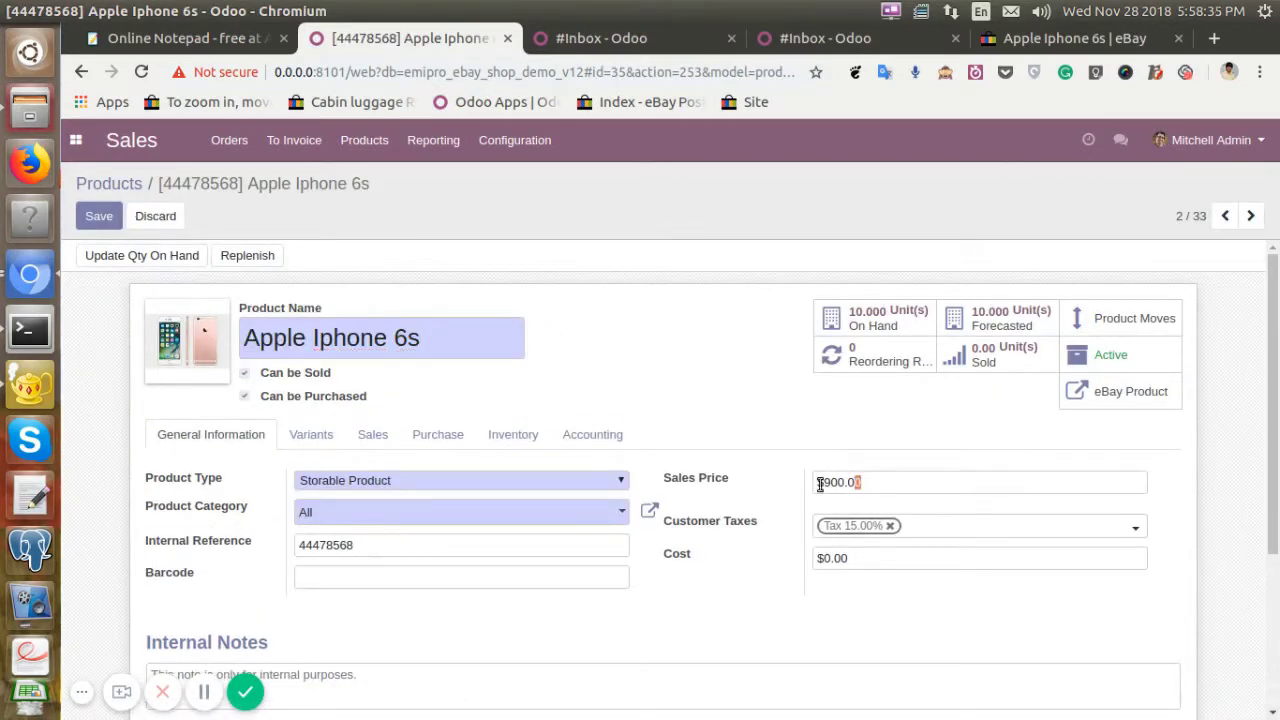
{"action": "type", "text": "850"}
{"action": "left_click", "coordinate": [99, 216]}
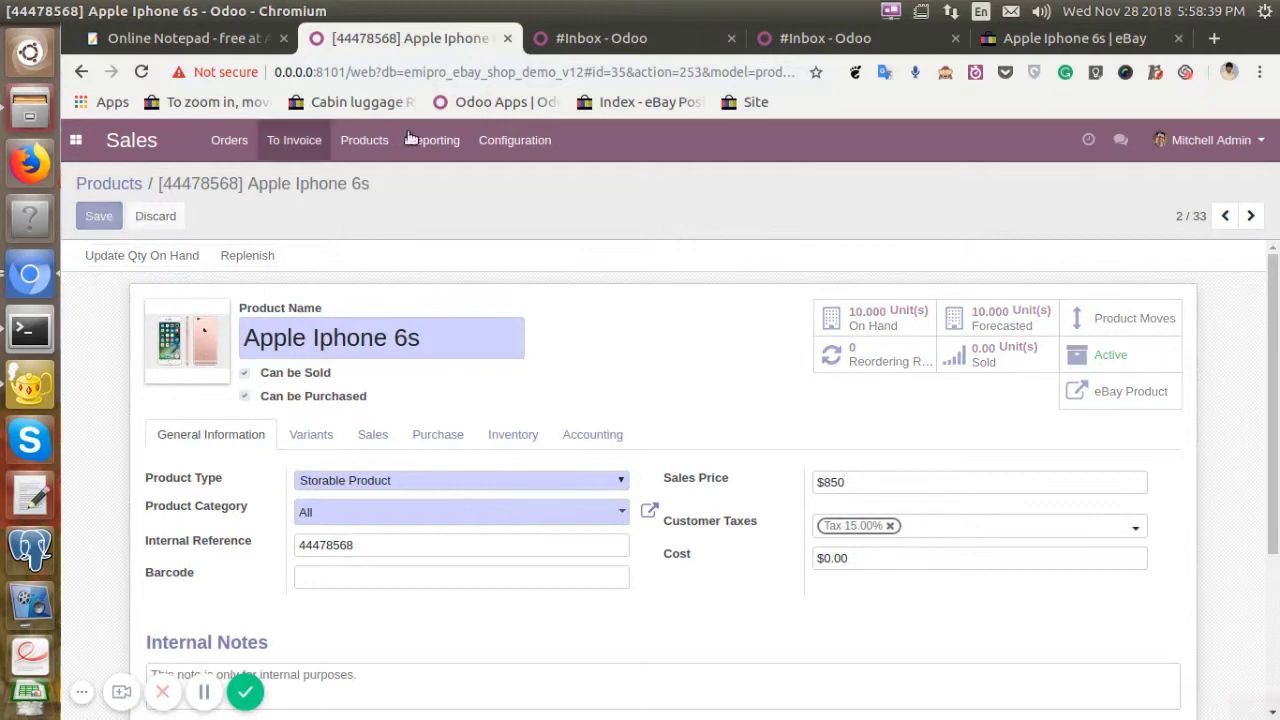
- Switch to the second Odoo page and open the product list of the eBay app's catalog
{"action": "left_click", "coordinate": [604, 38]}
{"action": "left_click", "coordinate": [75, 140]}
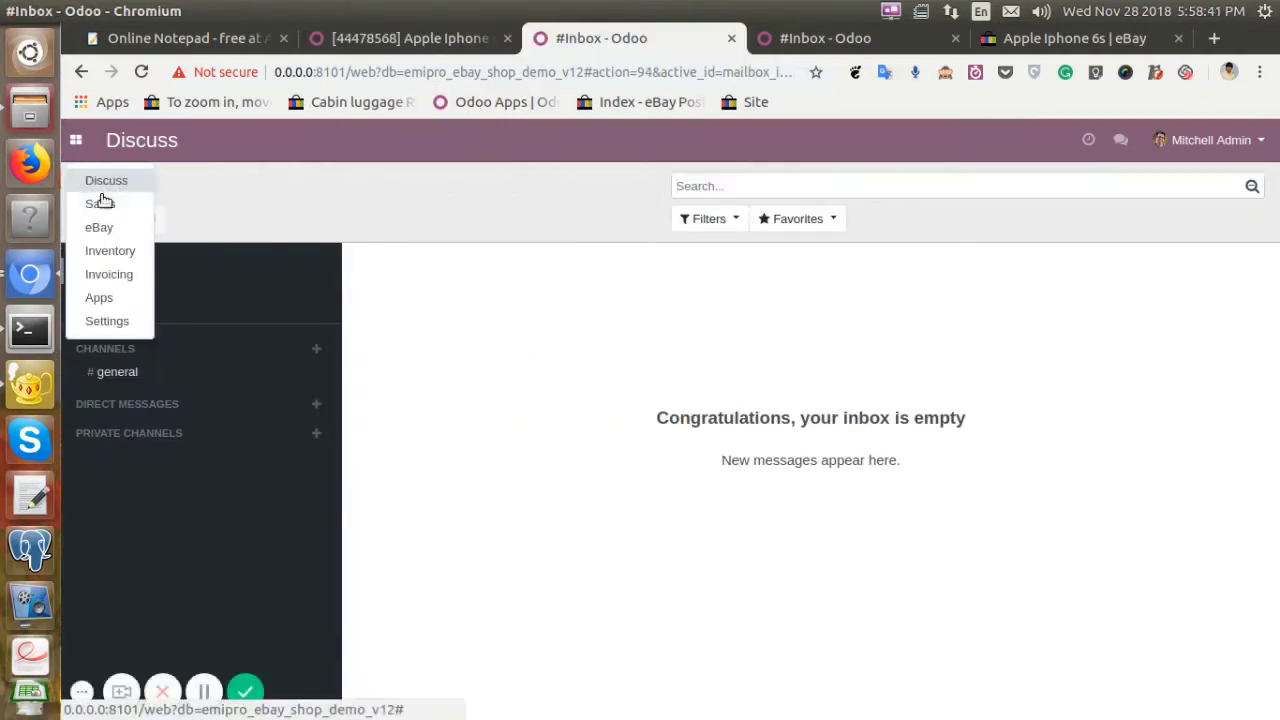
{"action": "left_click", "coordinate": [99, 227]}
{"action": "left_click", "coordinate": [340, 141]}
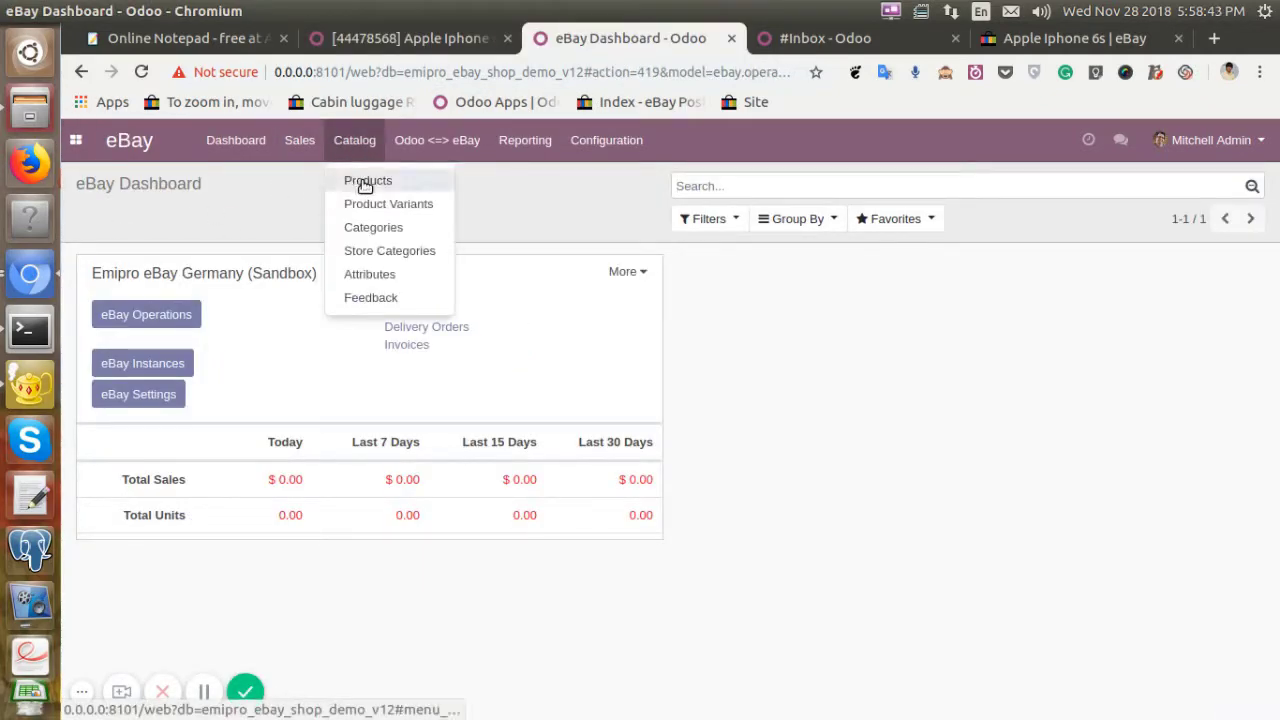
{"action": "left_click", "coordinate": [366, 183]}
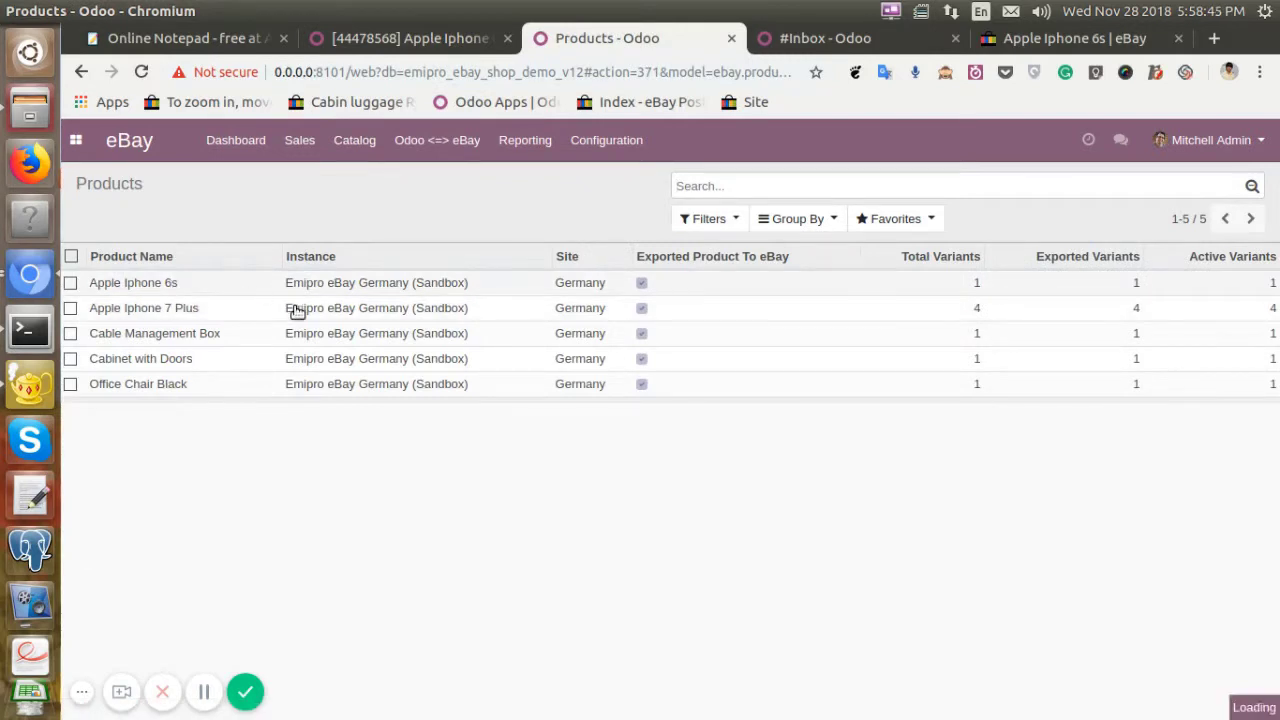
- Open the Apple Iphone 6s eBay product for editing and bring up its variant's Description for Customers
{"action": "key", "text": "alt+a"}
{"action": "left_click", "coordinate": [548, 357]}
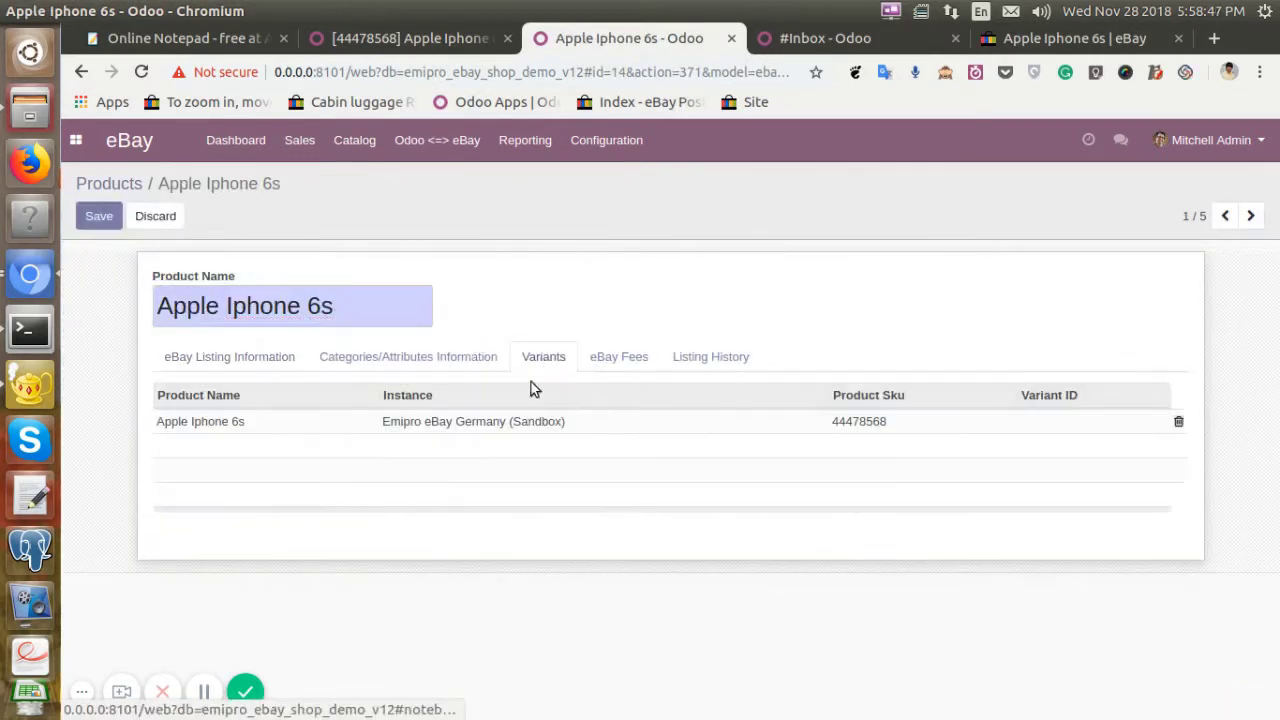
{"action": "left_click", "coordinate": [446, 428]}
{"action": "scroll", "coordinate": [372, 505], "scroll_direction": "down", "scroll_amount": 3}
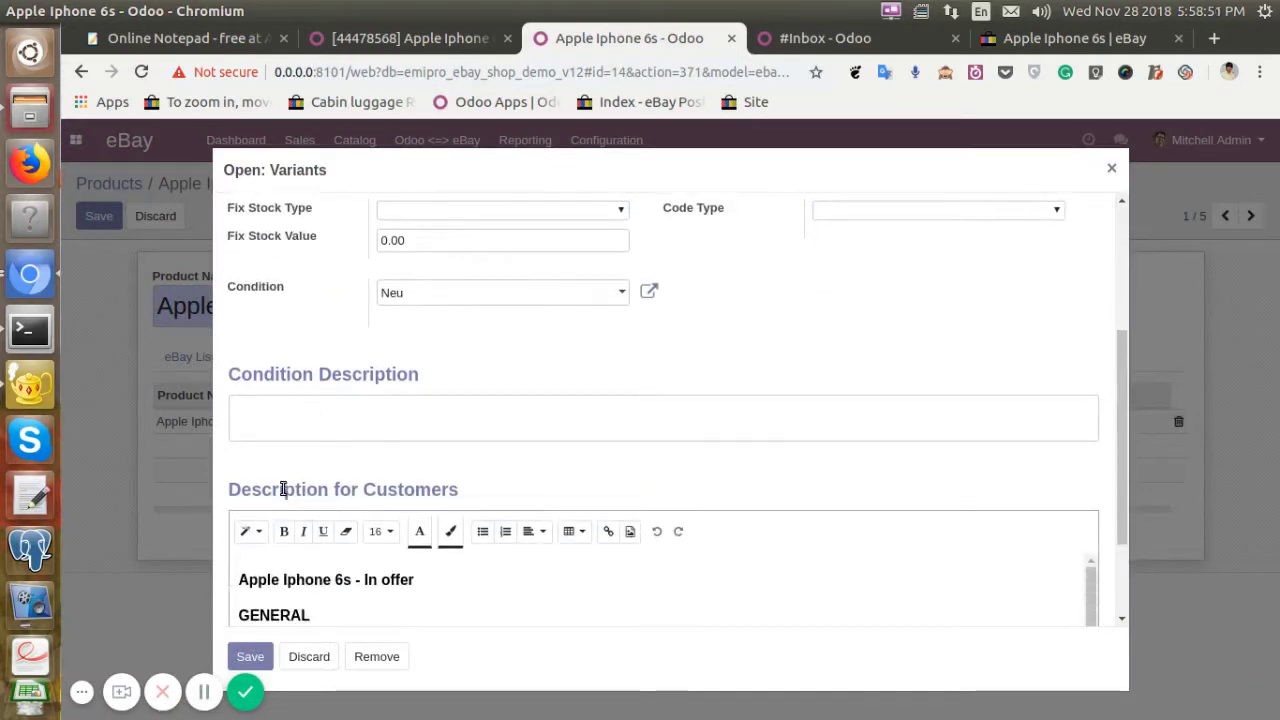
{"action": "left_click_drag", "start_coordinate": [231, 487], "coordinate": [549, 494]}
{"action": "left_click", "coordinate": [549, 494]}
{"action": "scroll", "coordinate": [403, 474], "scroll_direction": "down", "scroll_amount": 3}
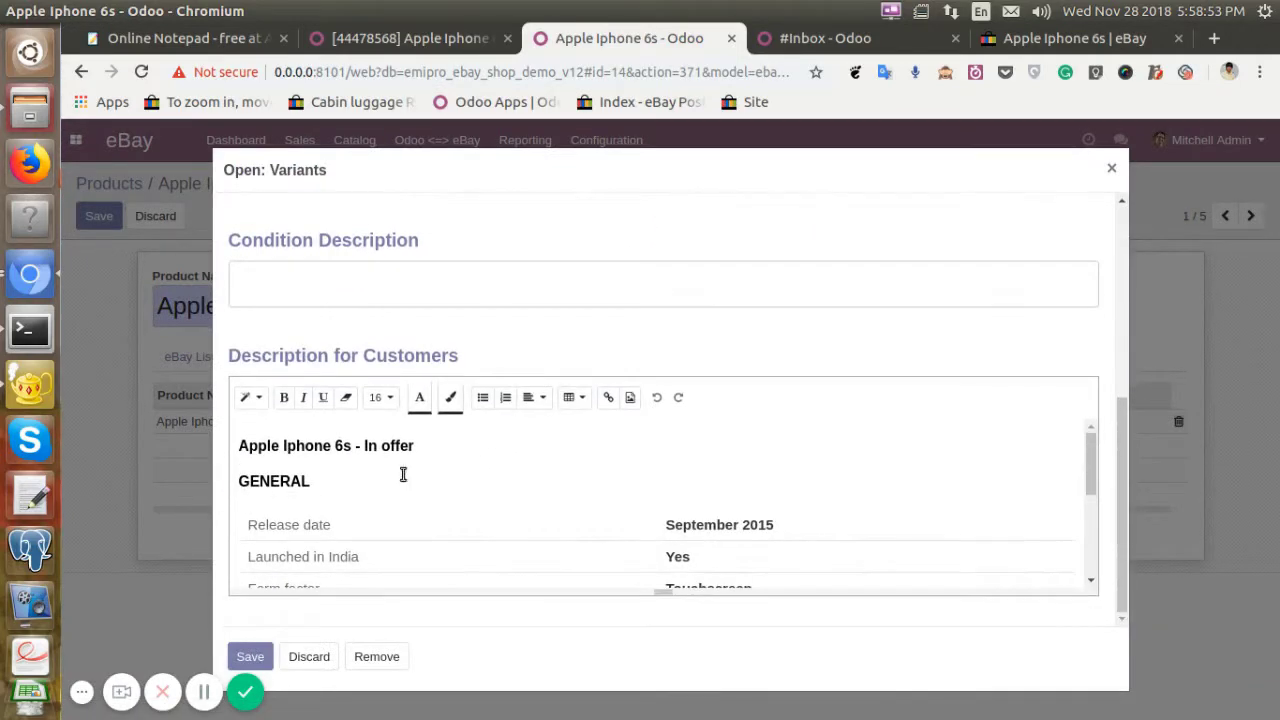
- Change the description heading to "Apple Iphone 6s = In offer" and save both the variant and the product
{"action": "left_click_drag", "start_coordinate": [444, 450], "coordinate": [246, 446]}
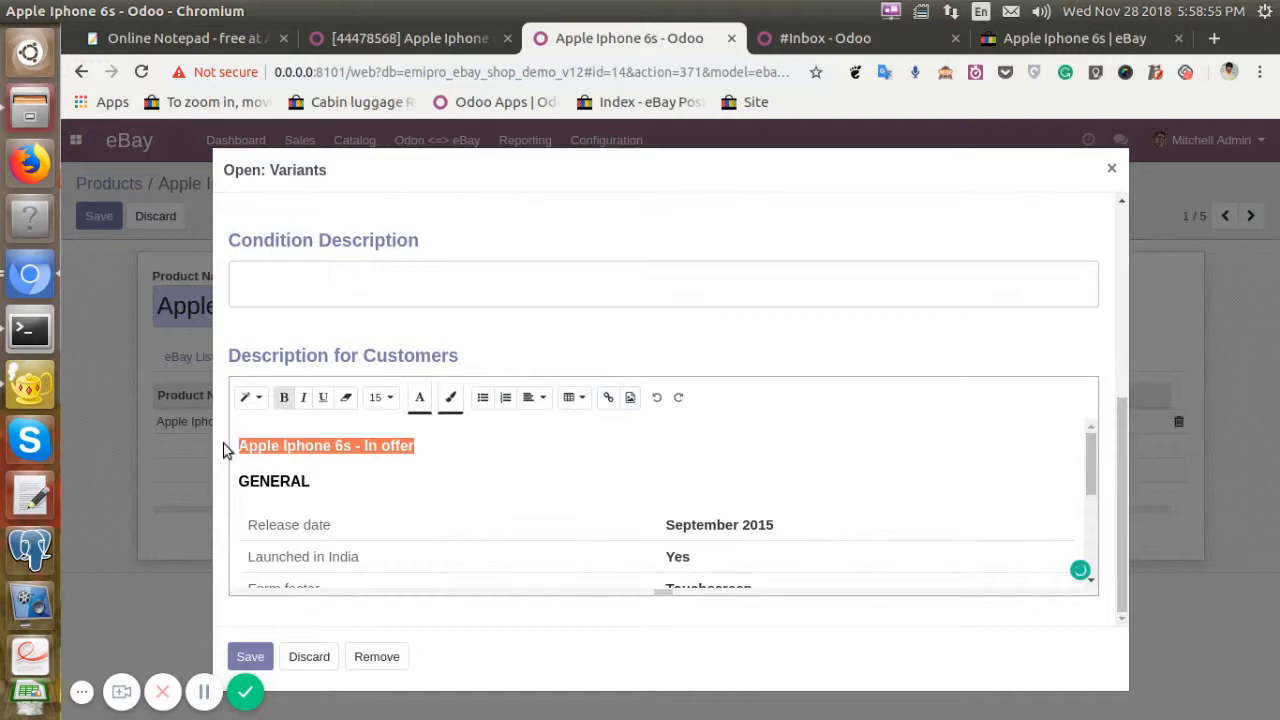
{"action": "key", "text": "Left"}
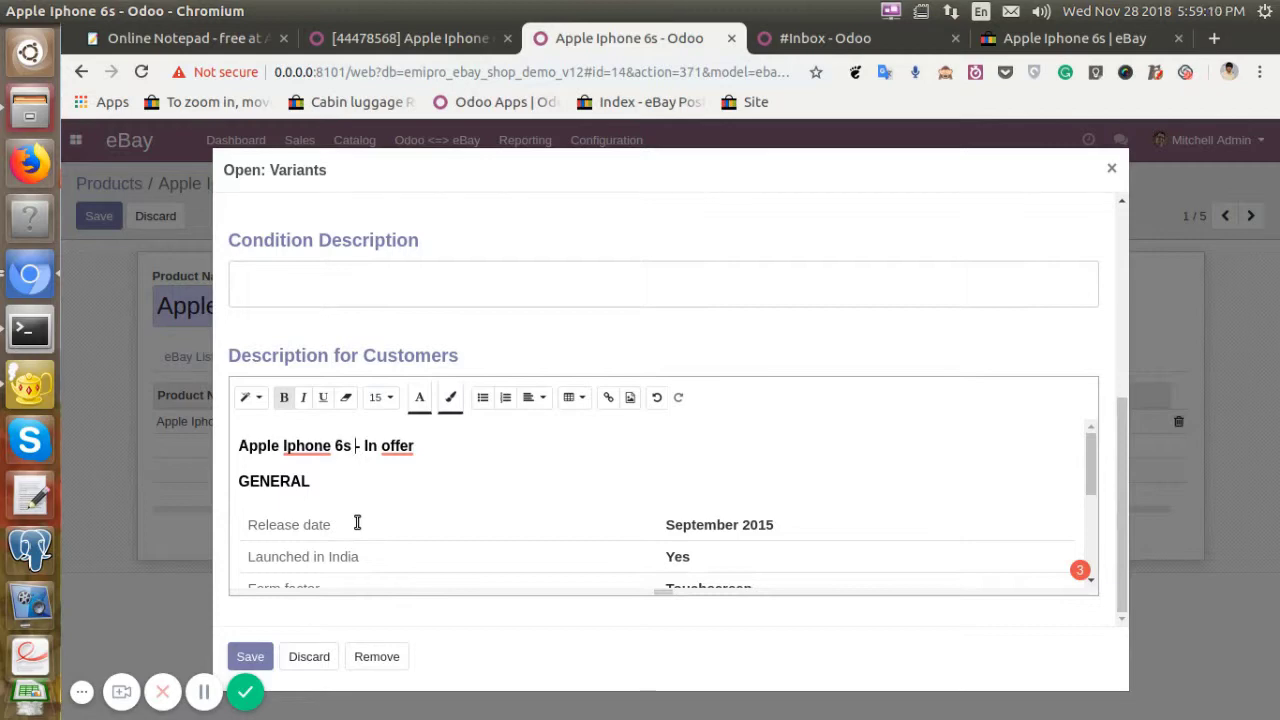
{"action": "key", "text": "BackSpace"}
{"action": "type", "text": "="}
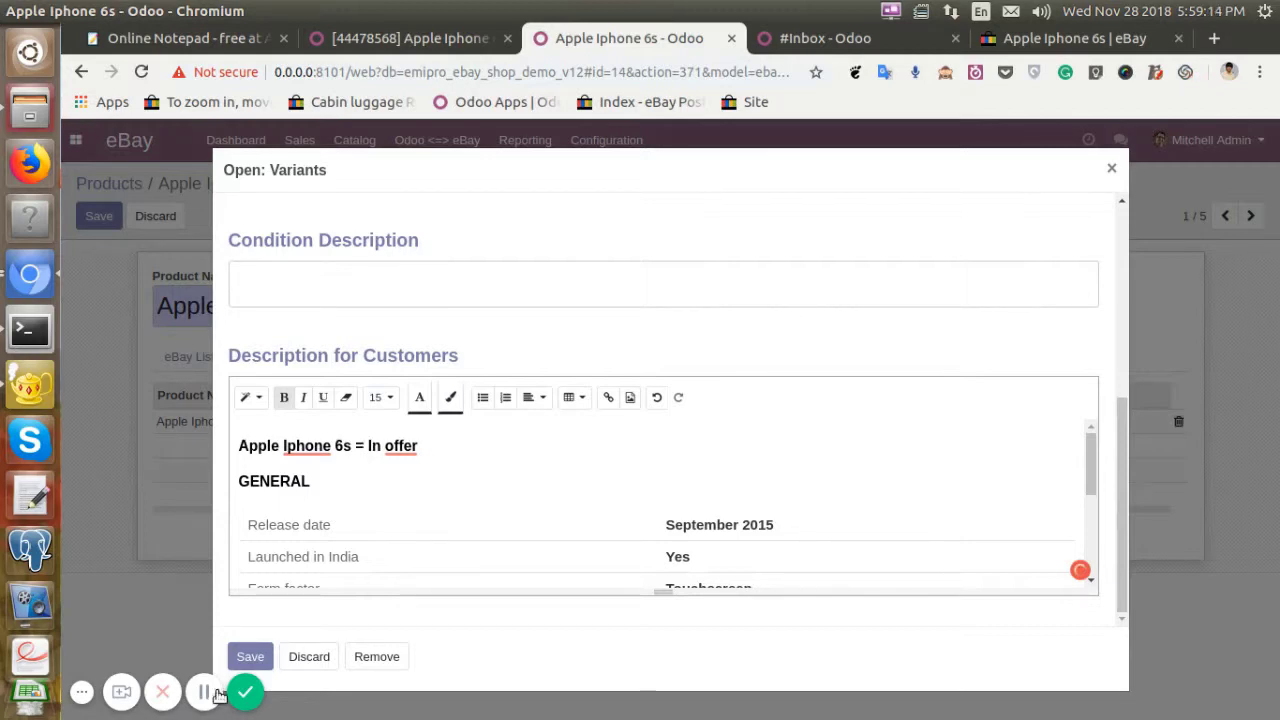
{"action": "left_click", "coordinate": [248, 660]}
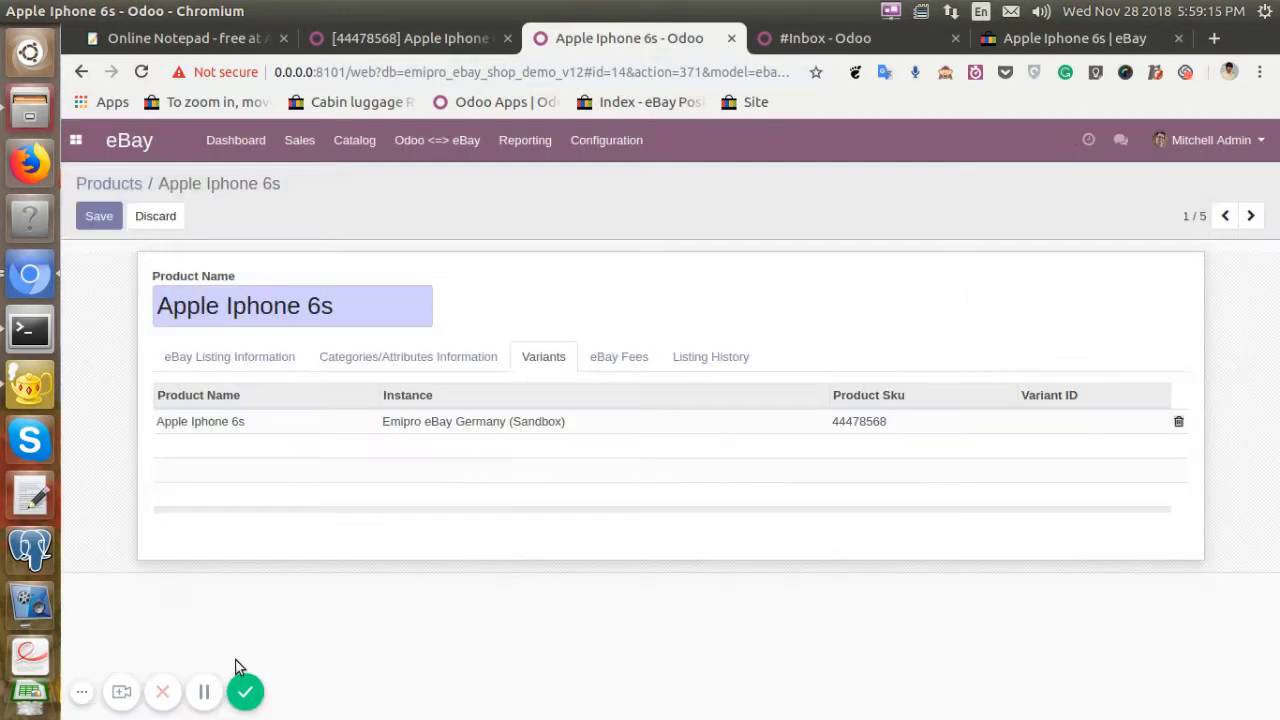
{"action": "left_click", "coordinate": [104, 216]}
- Return to the eBay product list and select only Apple Iphone 6s
{"action": "left_click", "coordinate": [108, 183]}
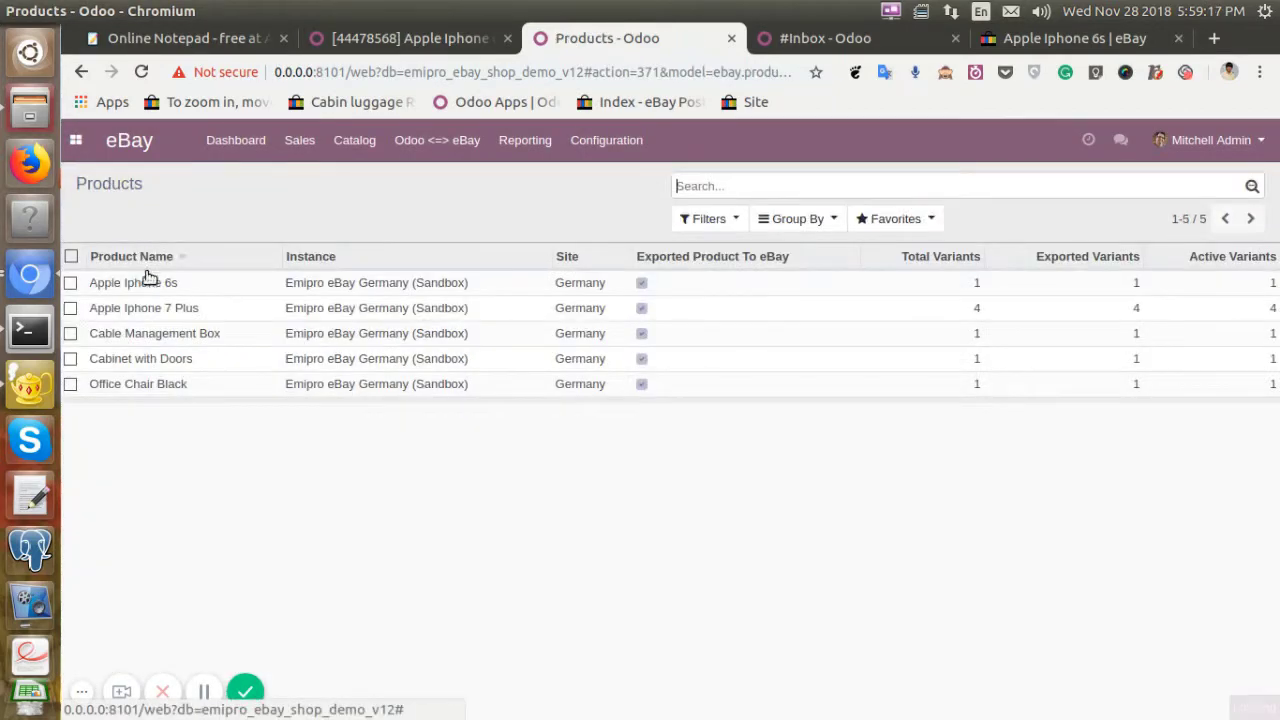
{"action": "left_click", "coordinate": [71, 258]}
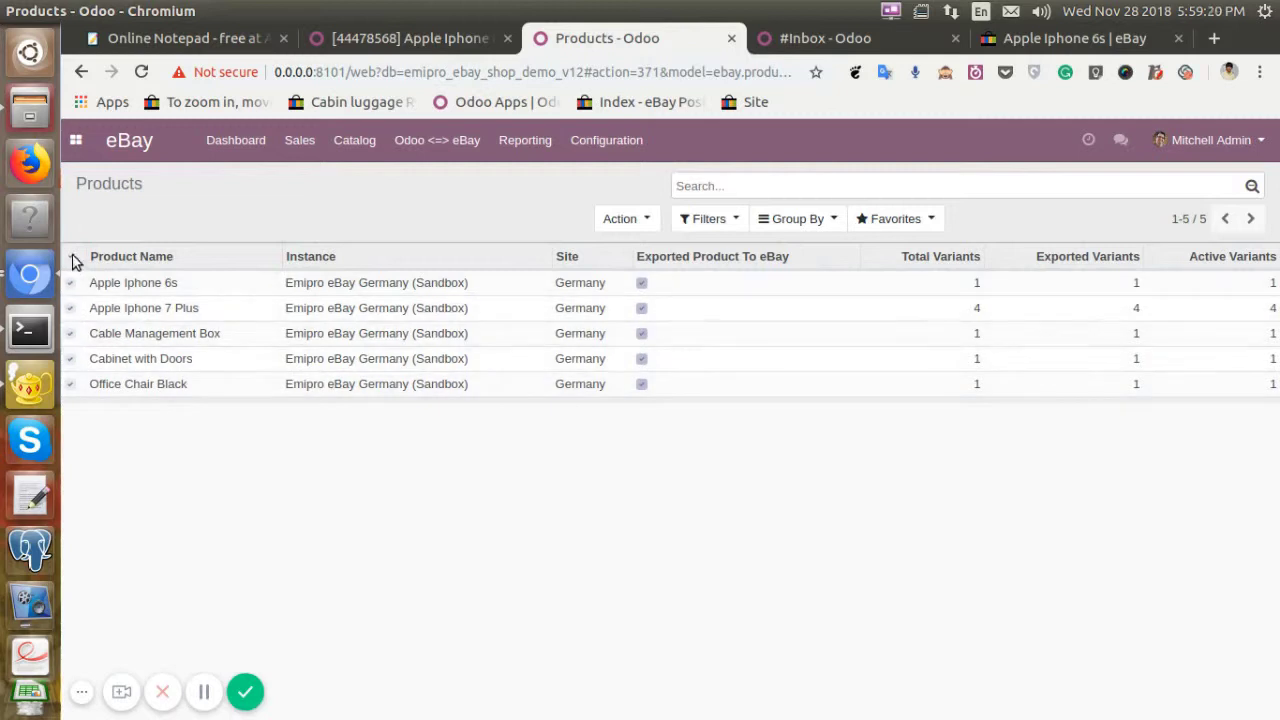
{"action": "left_click", "coordinate": [71, 258]}
{"action": "left_click", "coordinate": [70, 283]}
{"action": "left_click", "coordinate": [70, 333]}
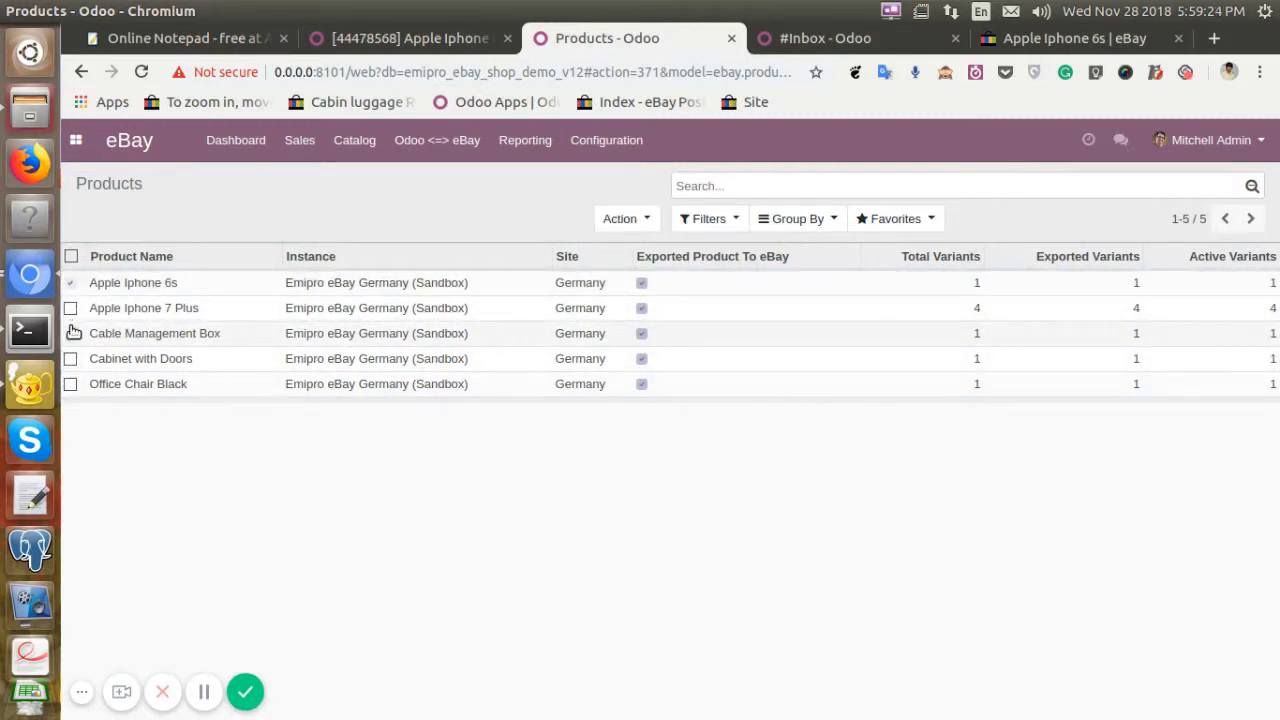
- Update the selected product in eBay using the Germany Fixed Price Template (Sandbox) with the listing started immediately
{"action": "left_click", "coordinate": [621, 222]}
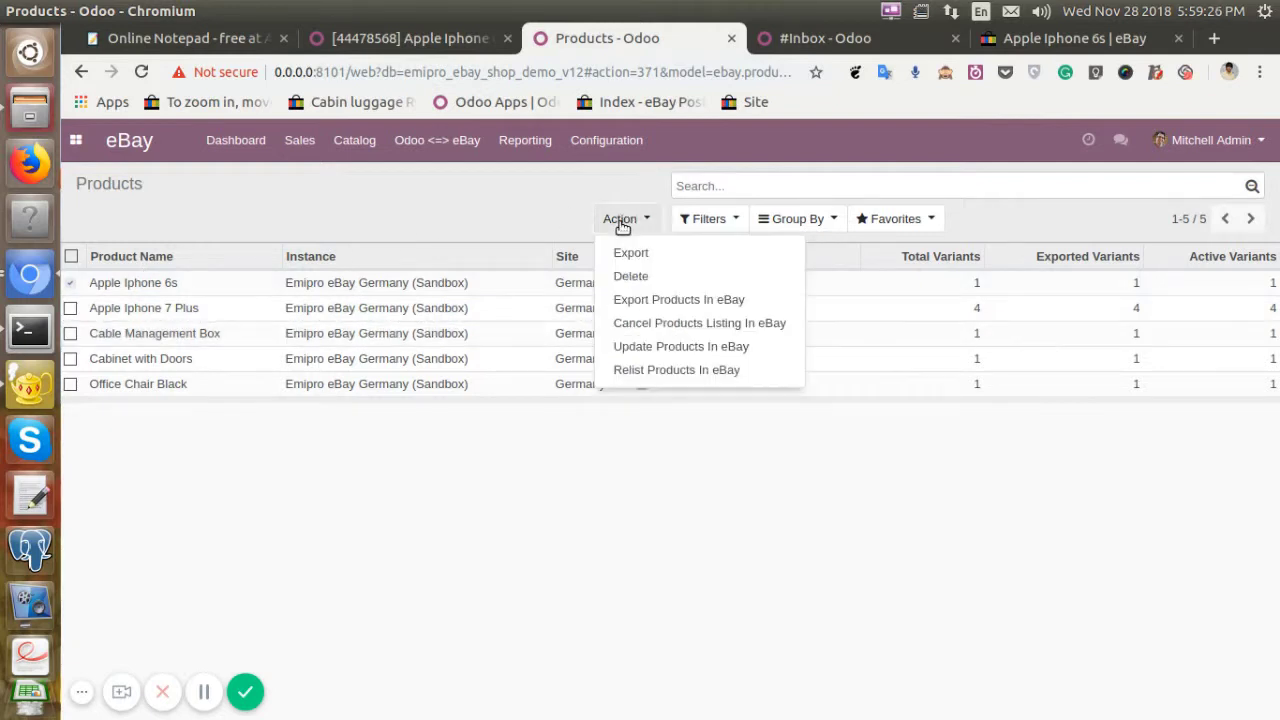
{"action": "left_click", "coordinate": [669, 347]}
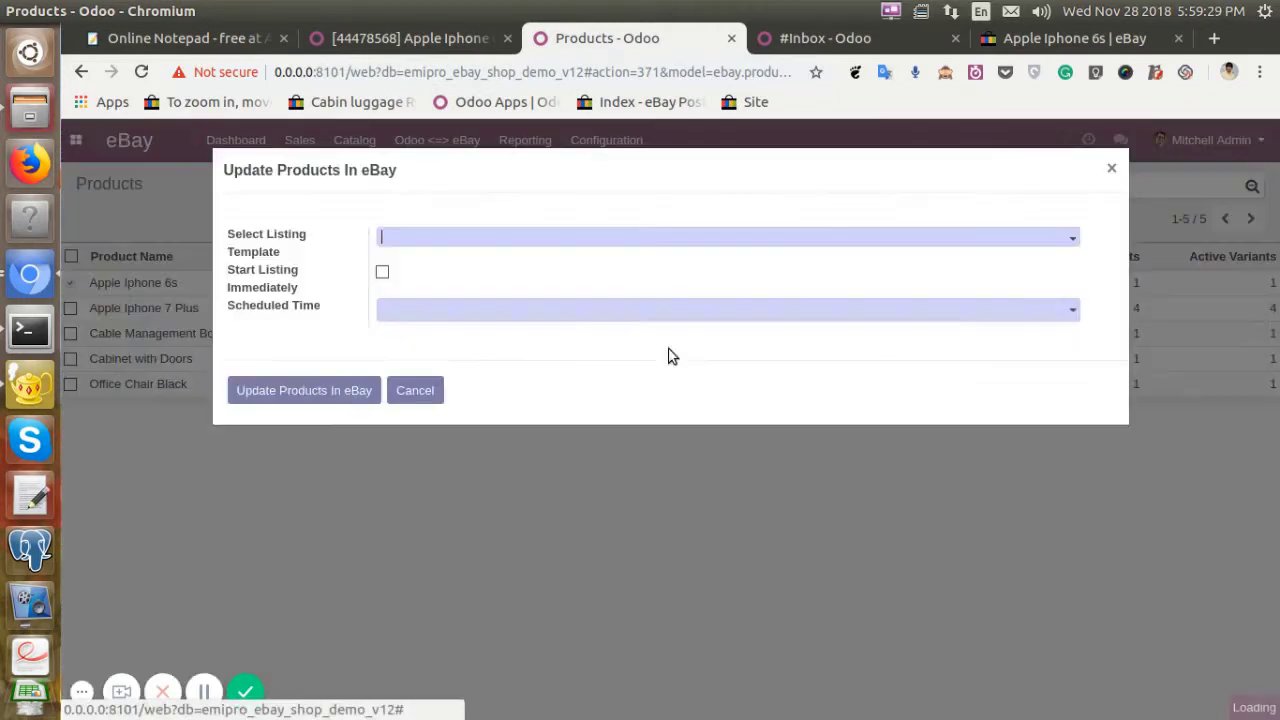
{"action": "left_click", "coordinate": [516, 238]}
{"action": "left_click", "coordinate": [447, 265]}
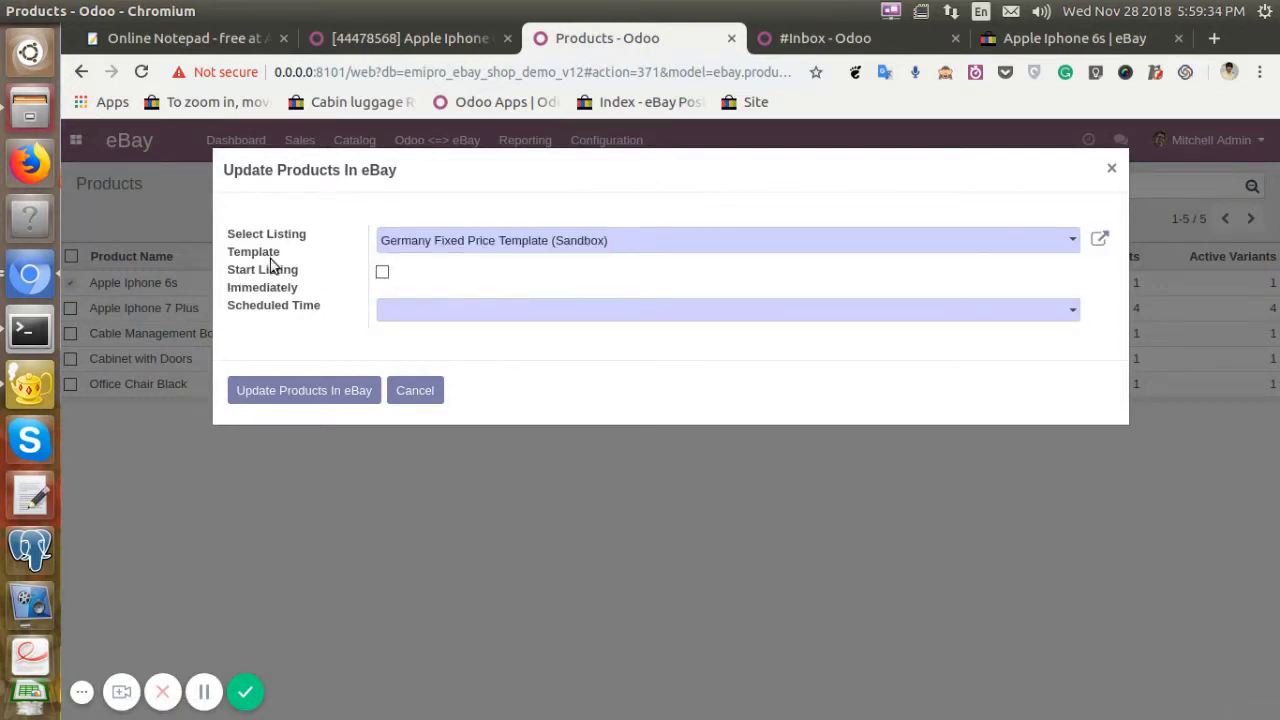
{"action": "left_click", "coordinate": [383, 274]}
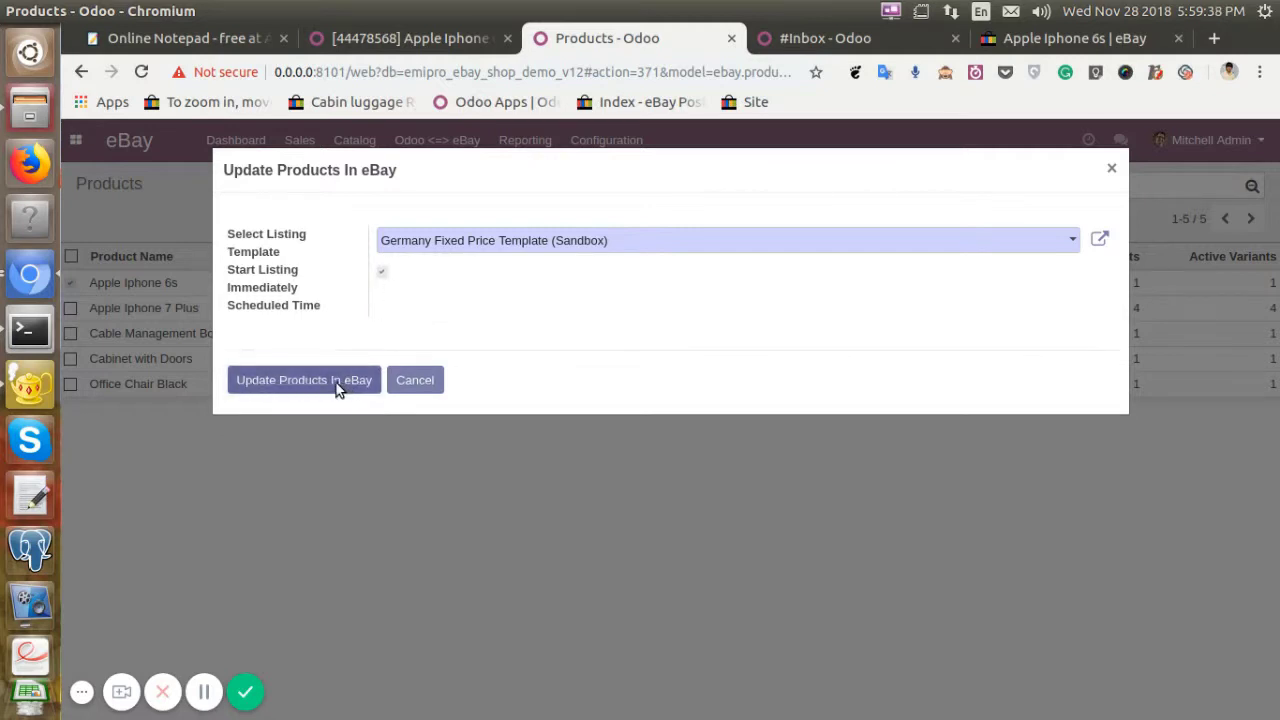
{"action": "left_click", "coordinate": [335, 382]}
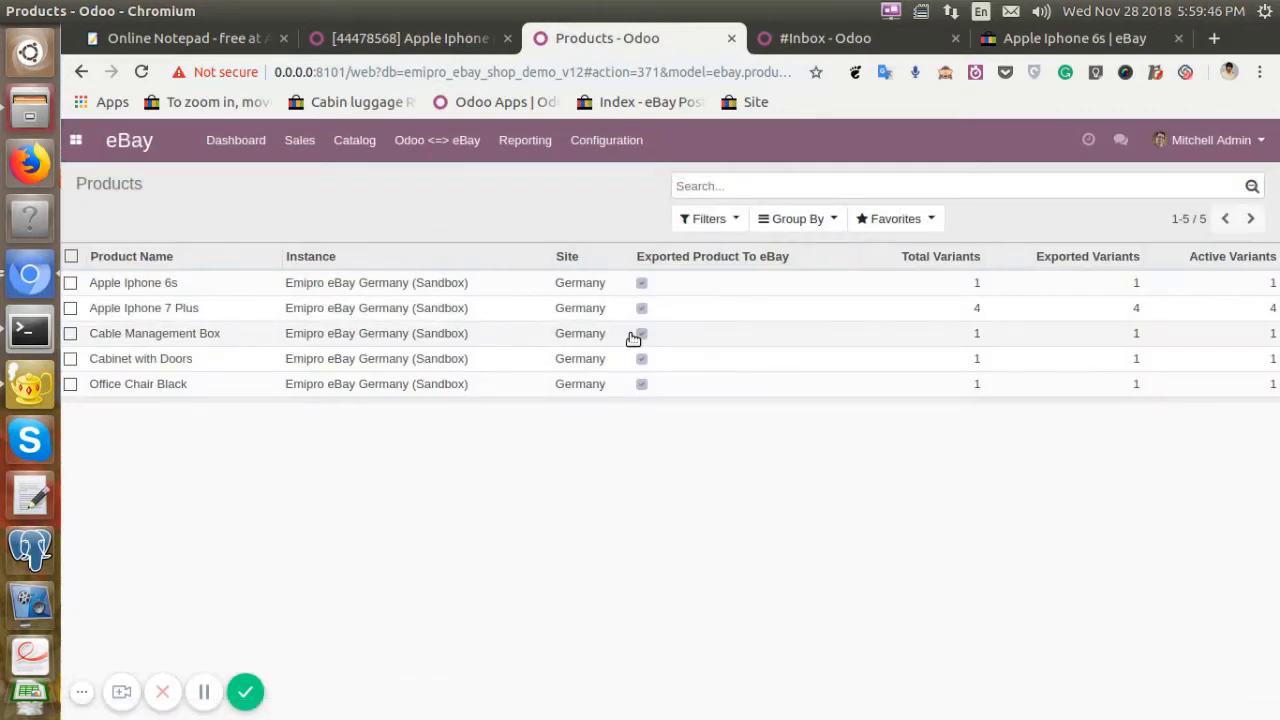
- Switch to the Apple Iphone 6s listing on eBay and review its price and description
{"action": "left_click", "coordinate": [1050, 38]}
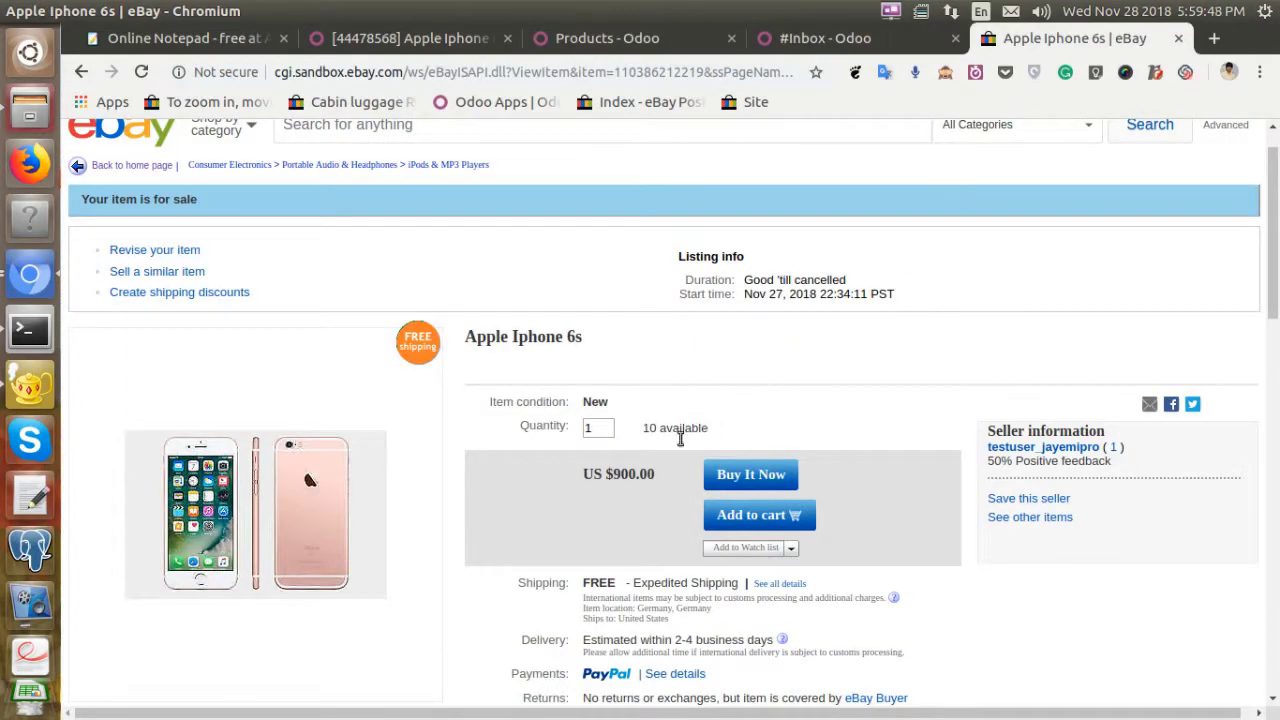
{"action": "scroll", "coordinate": [631, 477], "scroll_direction": "down", "scroll_amount": 3}
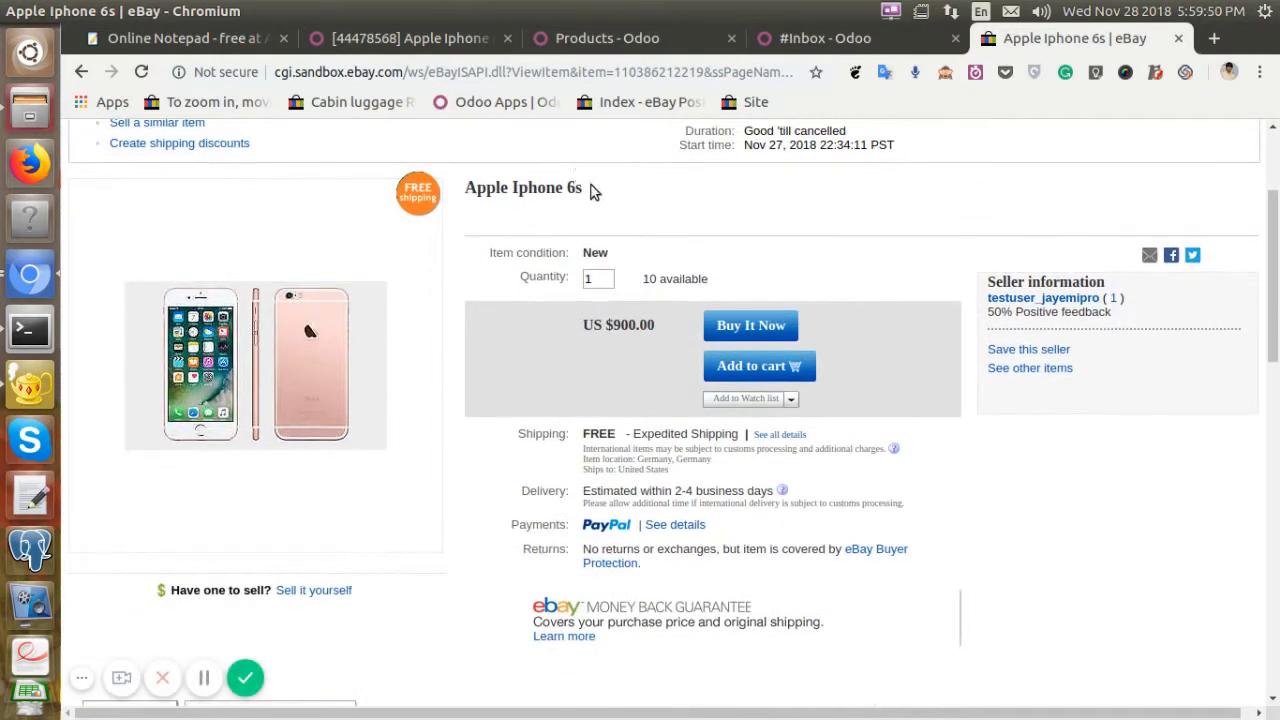
{"action": "scroll", "coordinate": [588, 358], "scroll_direction": "down", "scroll_amount": 15}
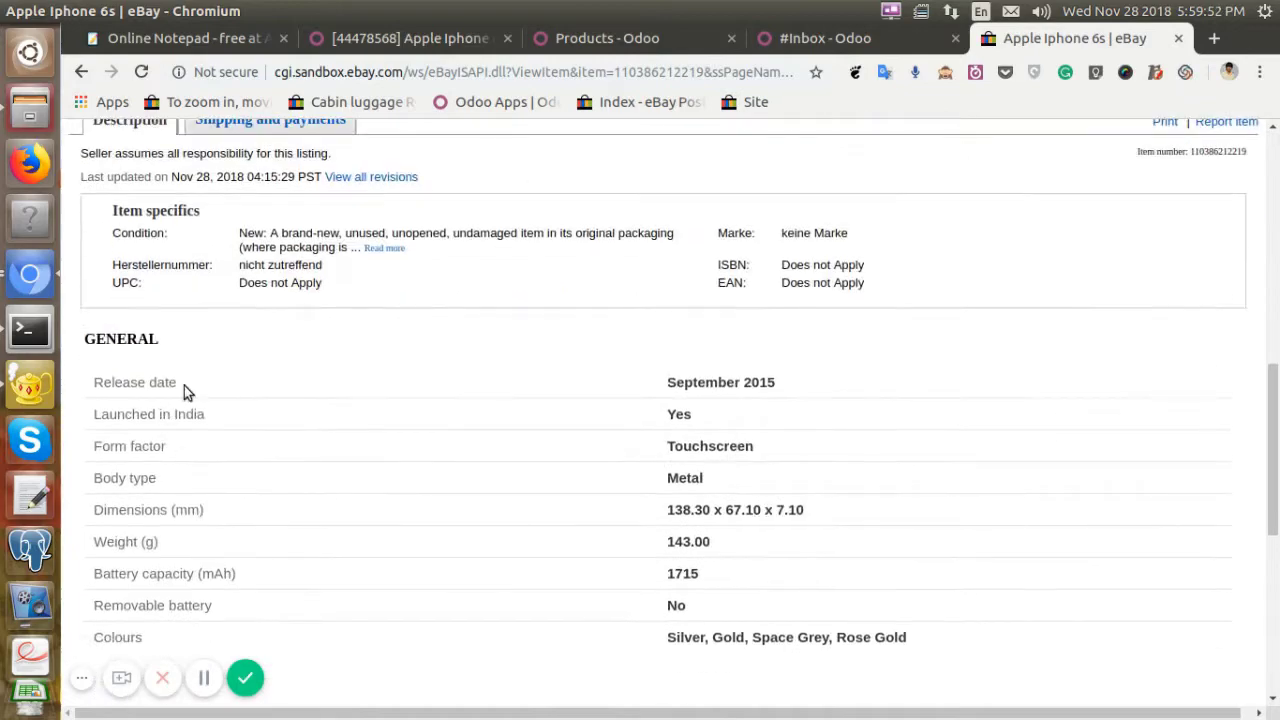
{"action": "scroll", "coordinate": [252, 347], "scroll_direction": "up", "scroll_amount": 15}
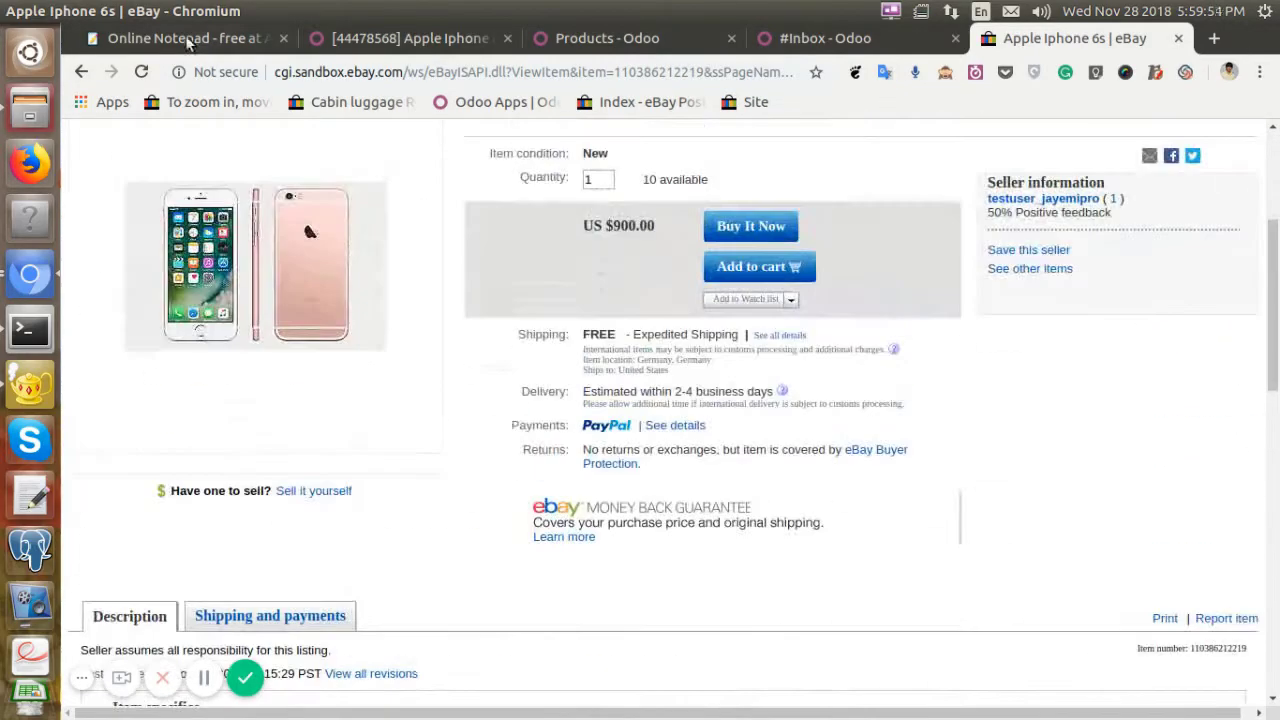
- Reload the eBay listing and check its price and the heading of its description
{"action": "left_click", "coordinate": [141, 72]}
{"action": "scroll", "coordinate": [722, 458], "scroll_direction": "up", "scroll_amount": 4}
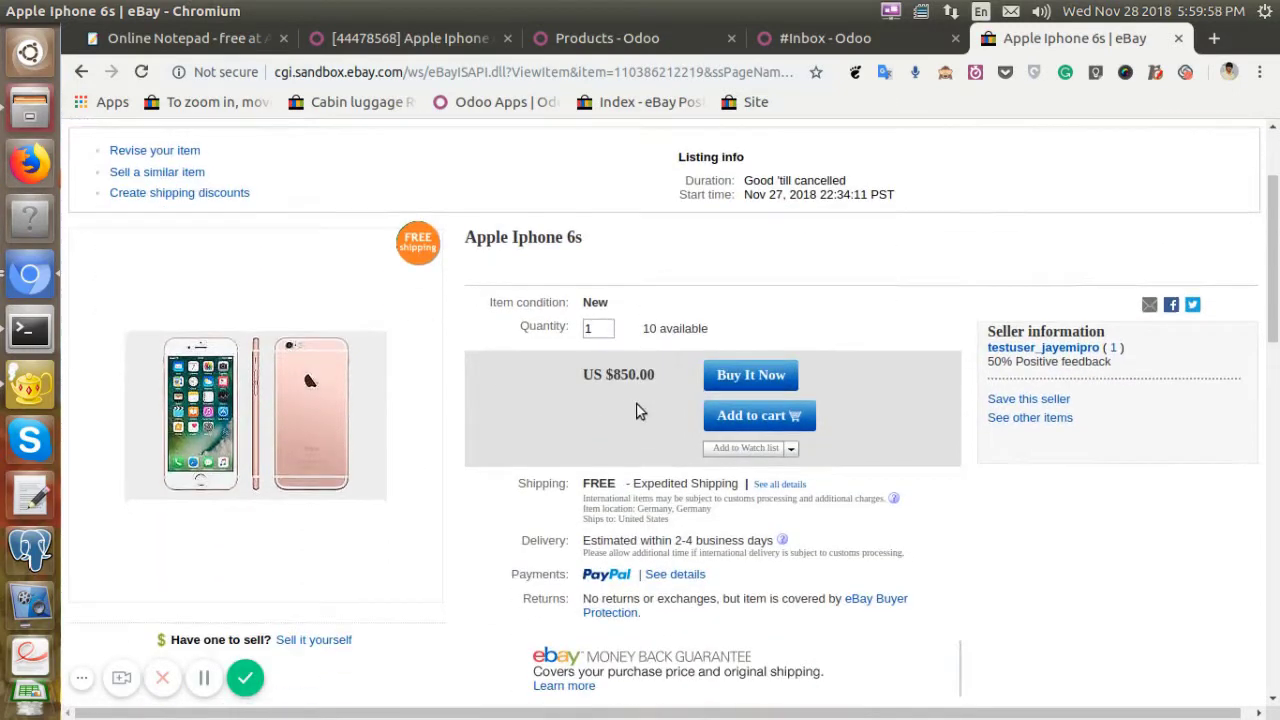
{"action": "left_click_drag", "start_coordinate": [617, 375], "coordinate": [663, 377]}
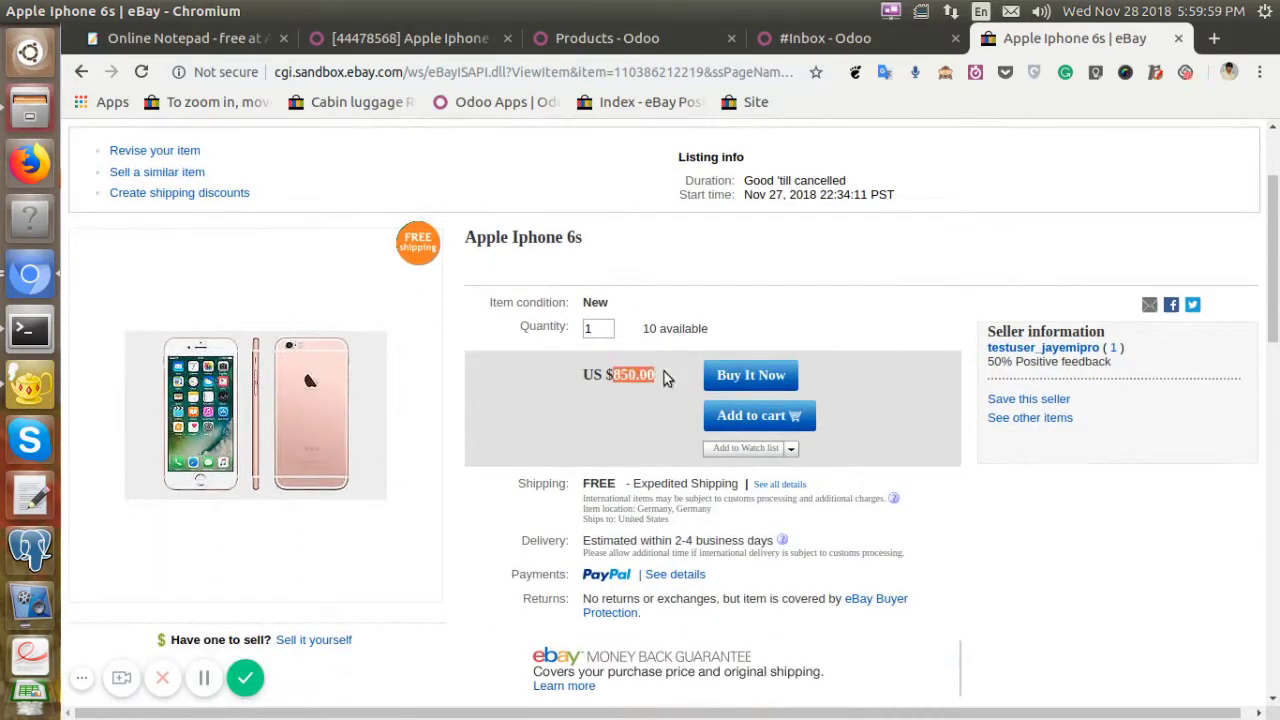
{"action": "left_click", "coordinate": [577, 431]}
{"action": "scroll", "coordinate": [577, 438], "scroll_direction": "down", "scroll_amount": 7}
{"action": "scroll", "coordinate": [577, 438], "scroll_direction": "down", "scroll_amount": 3}
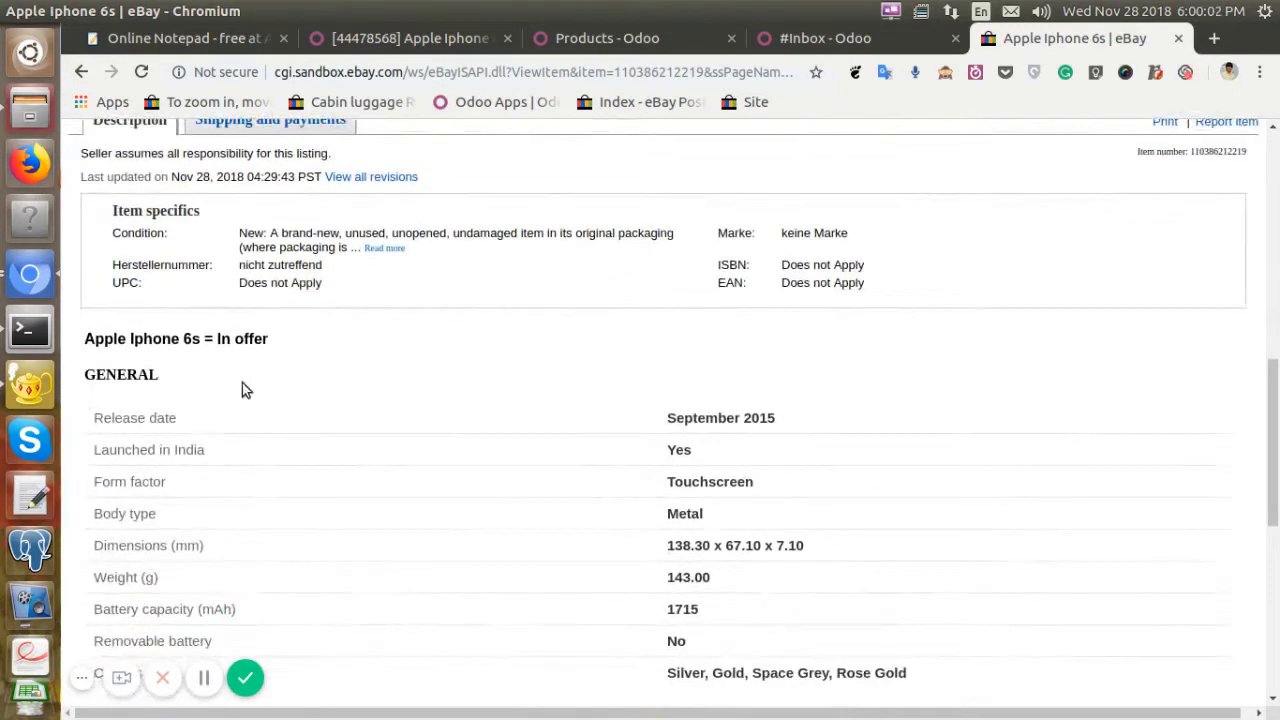
{"action": "left_click_drag", "start_coordinate": [261, 340], "coordinate": [88, 342]}
{"action": "left_click", "coordinate": [334, 344]}
{"action": "scroll", "coordinate": [335, 341], "scroll_direction": "up", "scroll_amount": 3}
{"action": "scroll", "coordinate": [311, 421], "scroll_direction": "up", "scroll_amount": 5}
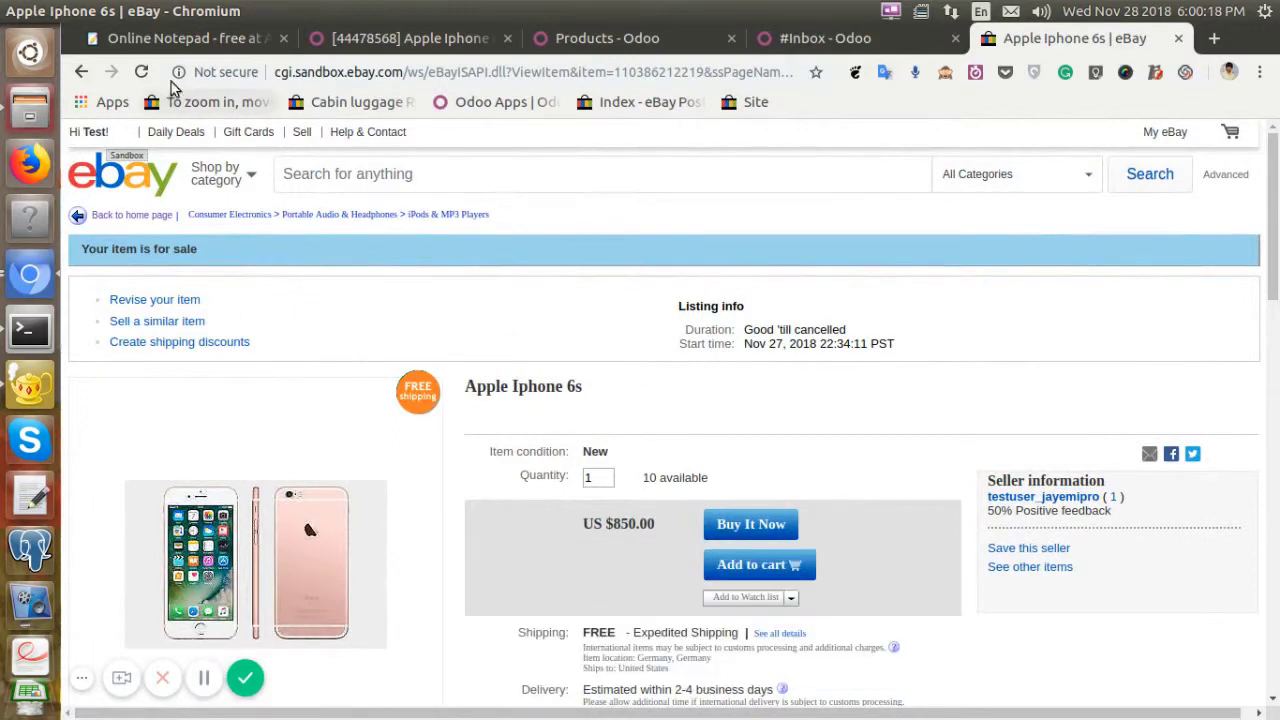
- Return to the online notepad and highlight the item "2. Update stock of the all exported product in eBay"
{"action": "left_click", "coordinate": [181, 40]}
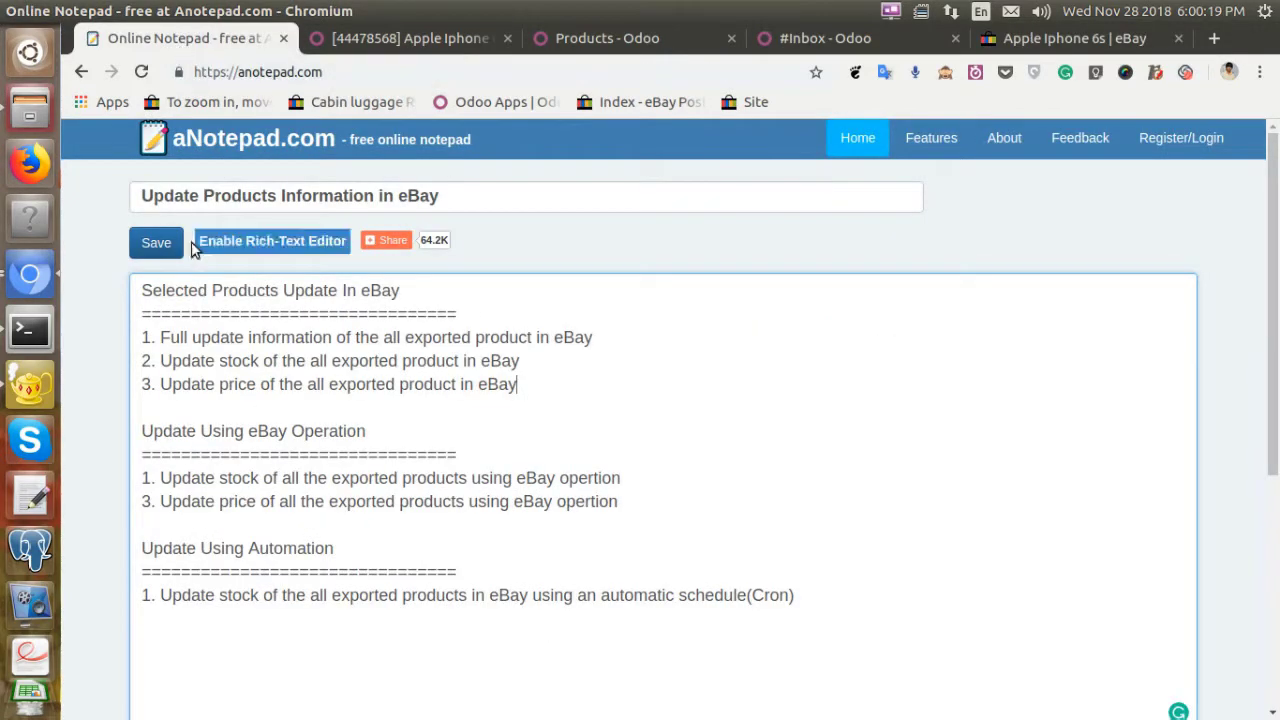
{"action": "double_click", "coordinate": [149, 361]}
{"action": "left_click_drag", "start_coordinate": [149, 361], "coordinate": [541, 368]}
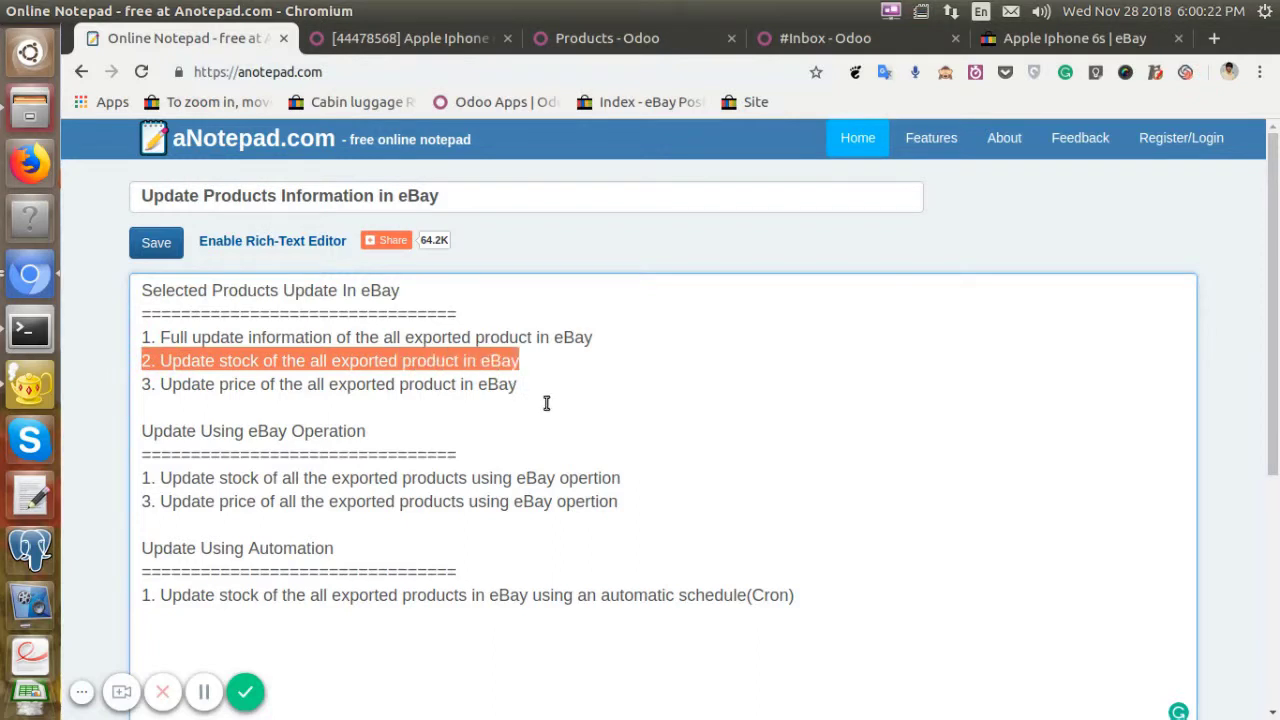
- Return to the Apple Iphone 6s product in Odoo and set its quantity on hand to 15
{"action": "left_click", "coordinate": [455, 40]}
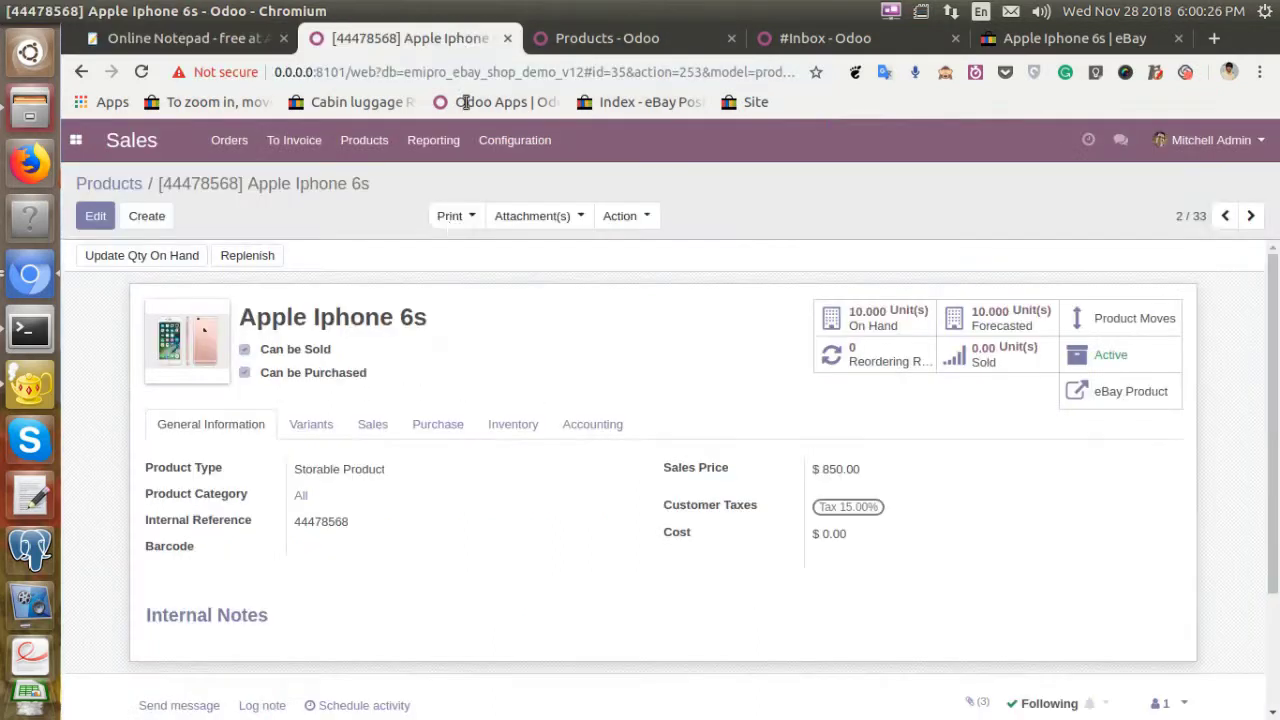
{"action": "left_click", "coordinate": [600, 38]}
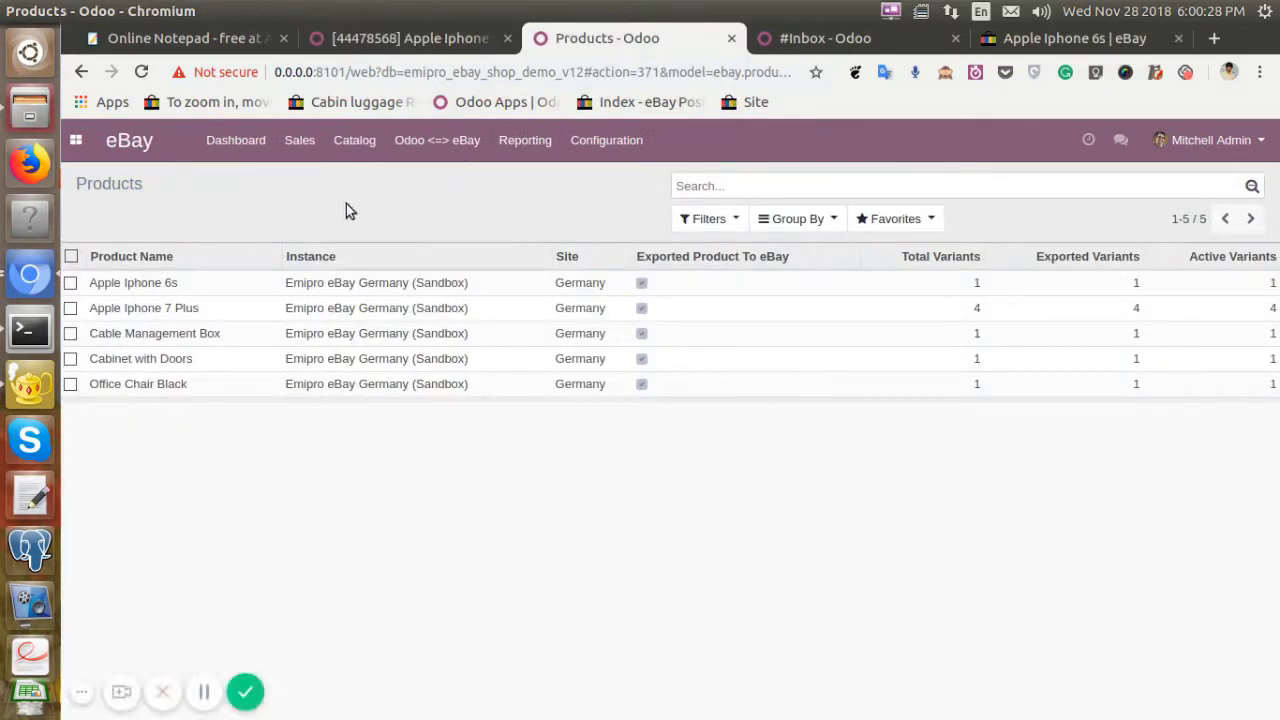
{"action": "left_click", "coordinate": [366, 40]}
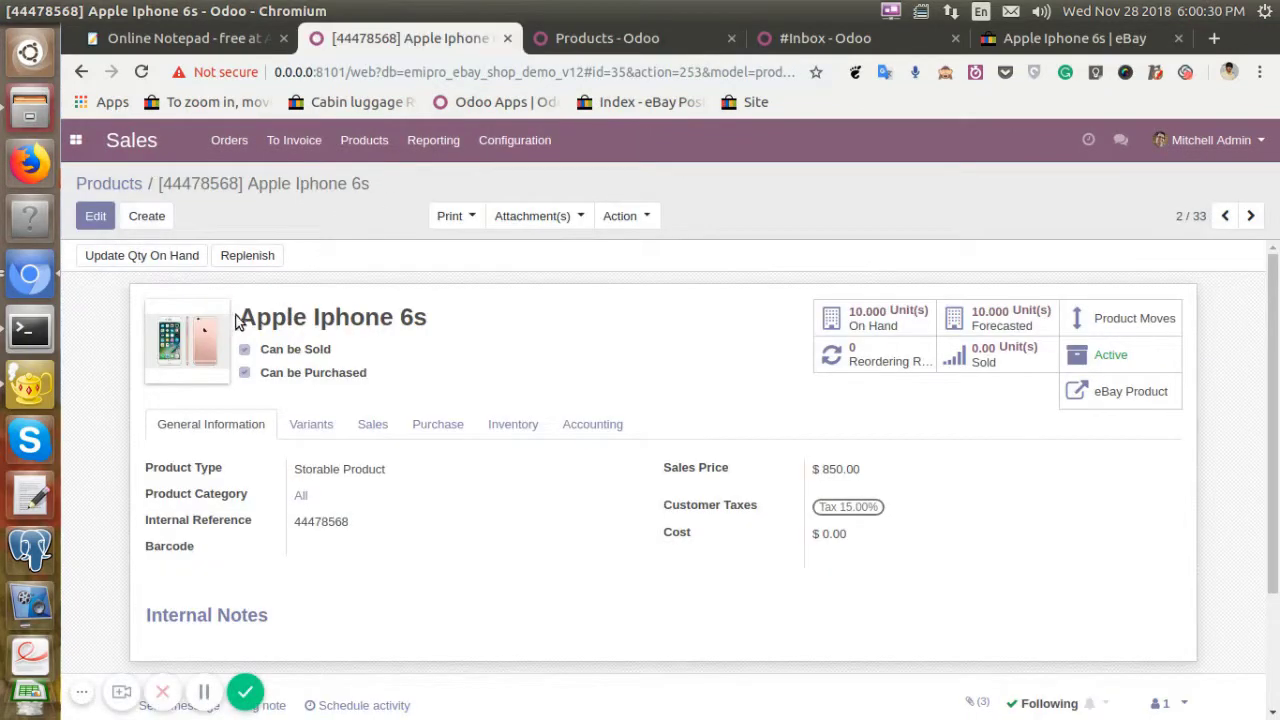
{"action": "left_click_drag", "start_coordinate": [238, 318], "coordinate": [421, 321]}
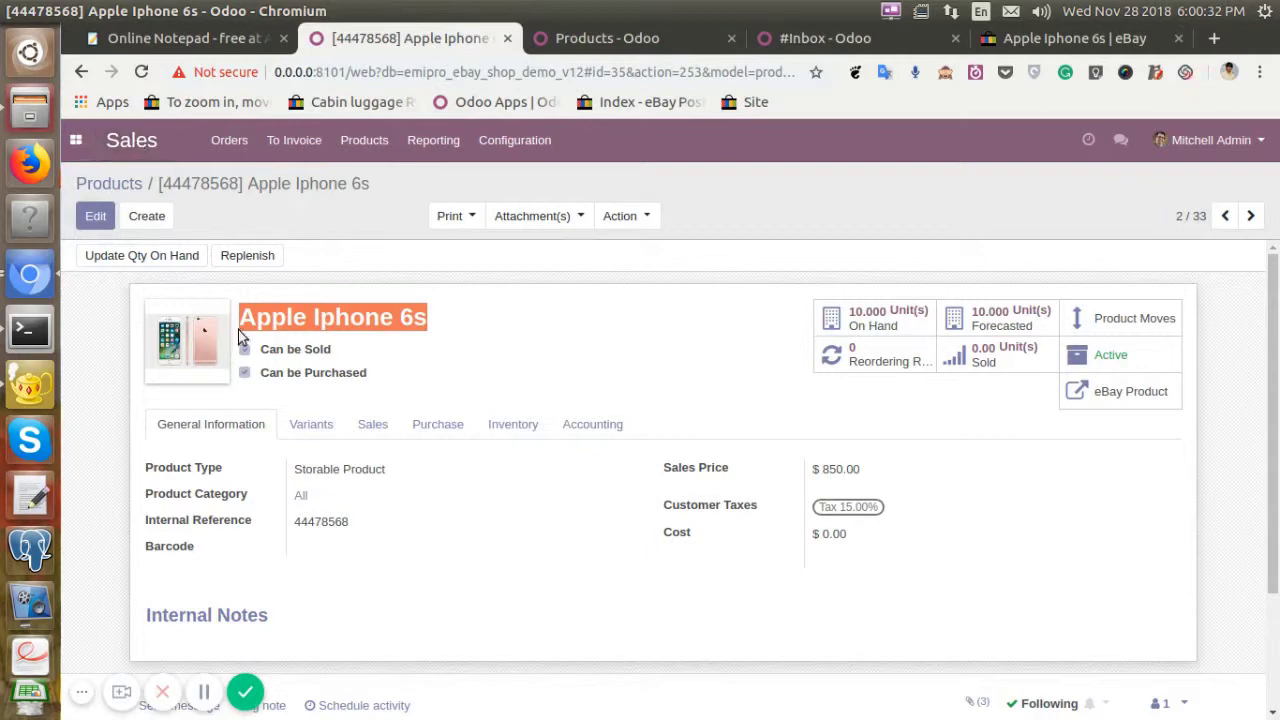
{"action": "left_click", "coordinate": [352, 290]}
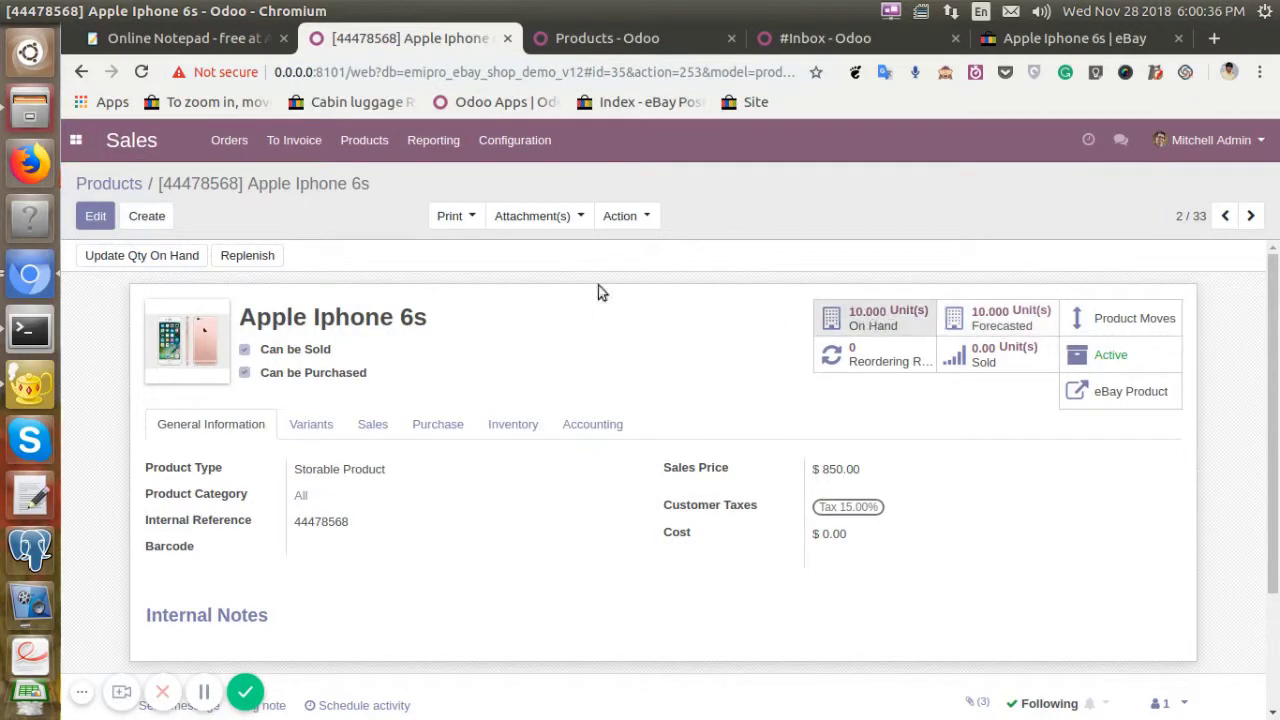
{"action": "left_click", "coordinate": [92, 258]}
{"action": "left_click_drag", "start_coordinate": [534, 277], "coordinate": [377, 274]}
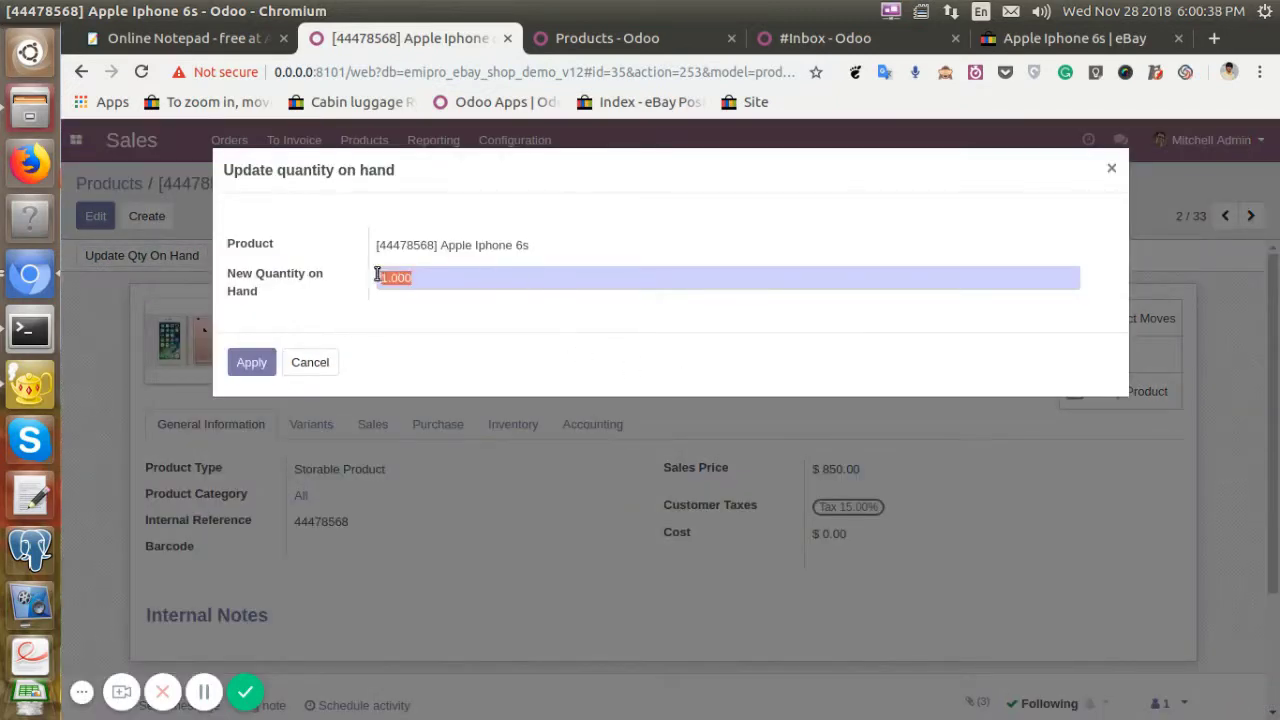
{"action": "type", "text": "15"}
{"action": "key", "text": "BackSpace"}
{"action": "type", "text": "5"}
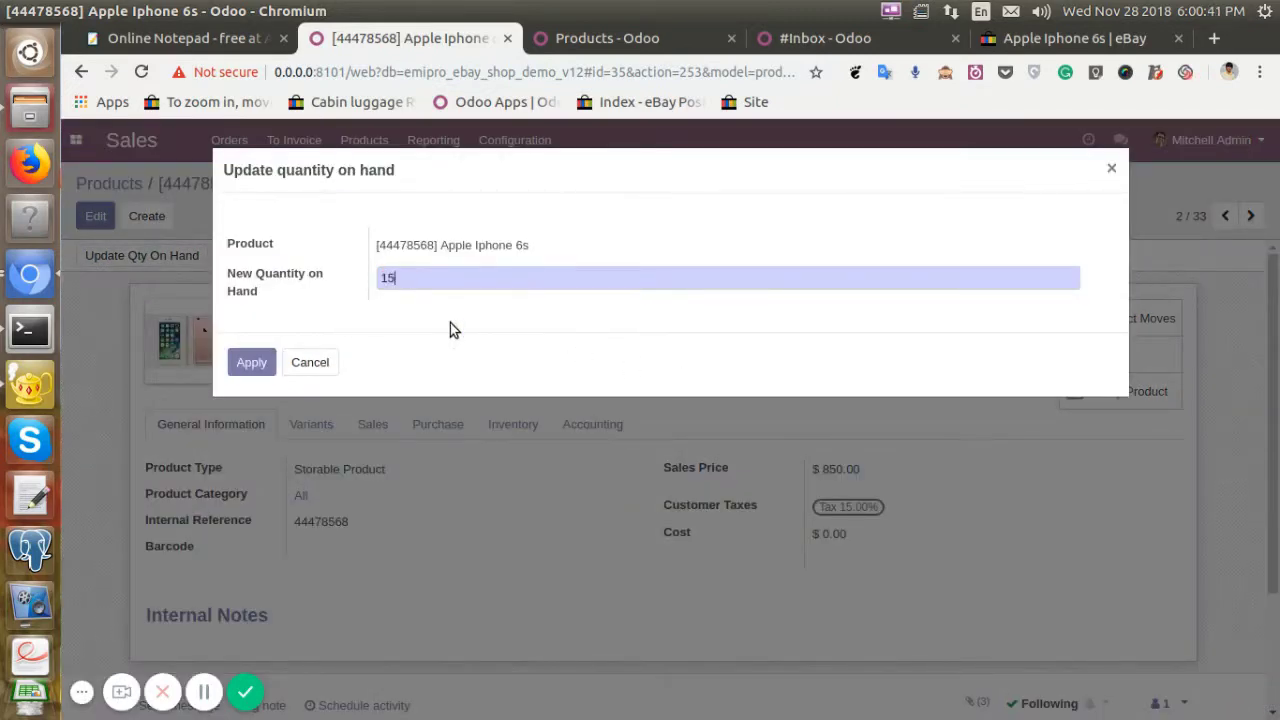
{"action": "left_click", "coordinate": [252, 365]}
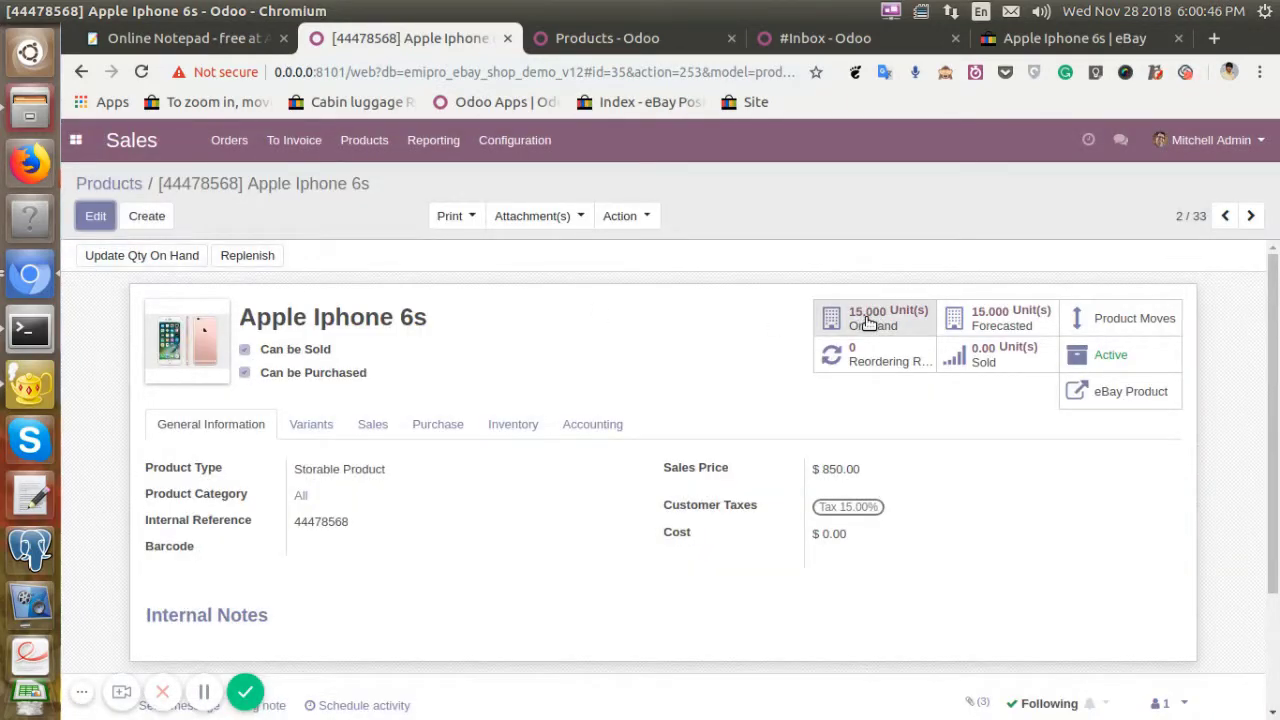
- Switch to the Apple Iphone 6s listing on eBay and check its available quantity
{"action": "left_click", "coordinate": [1020, 38]}
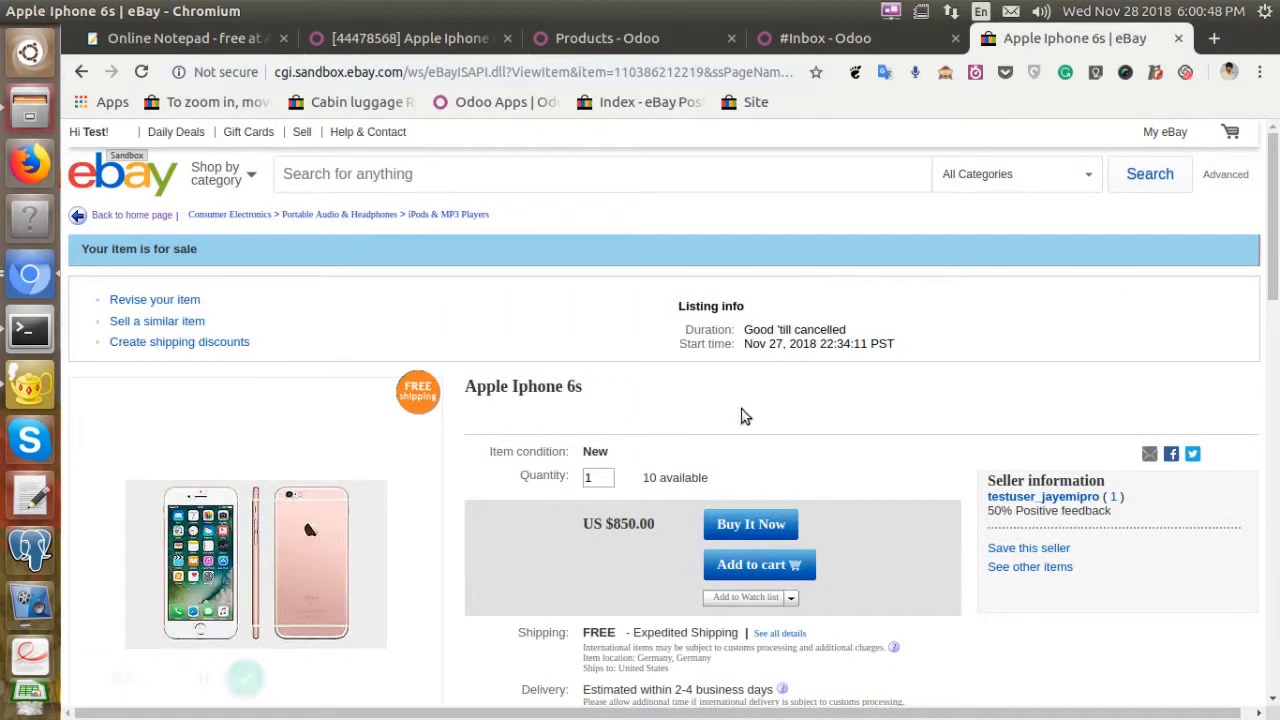
{"action": "scroll", "coordinate": [740, 417], "scroll_direction": "down", "scroll_amount": 2}
{"action": "left_click_drag", "start_coordinate": [639, 378], "coordinate": [720, 386]}
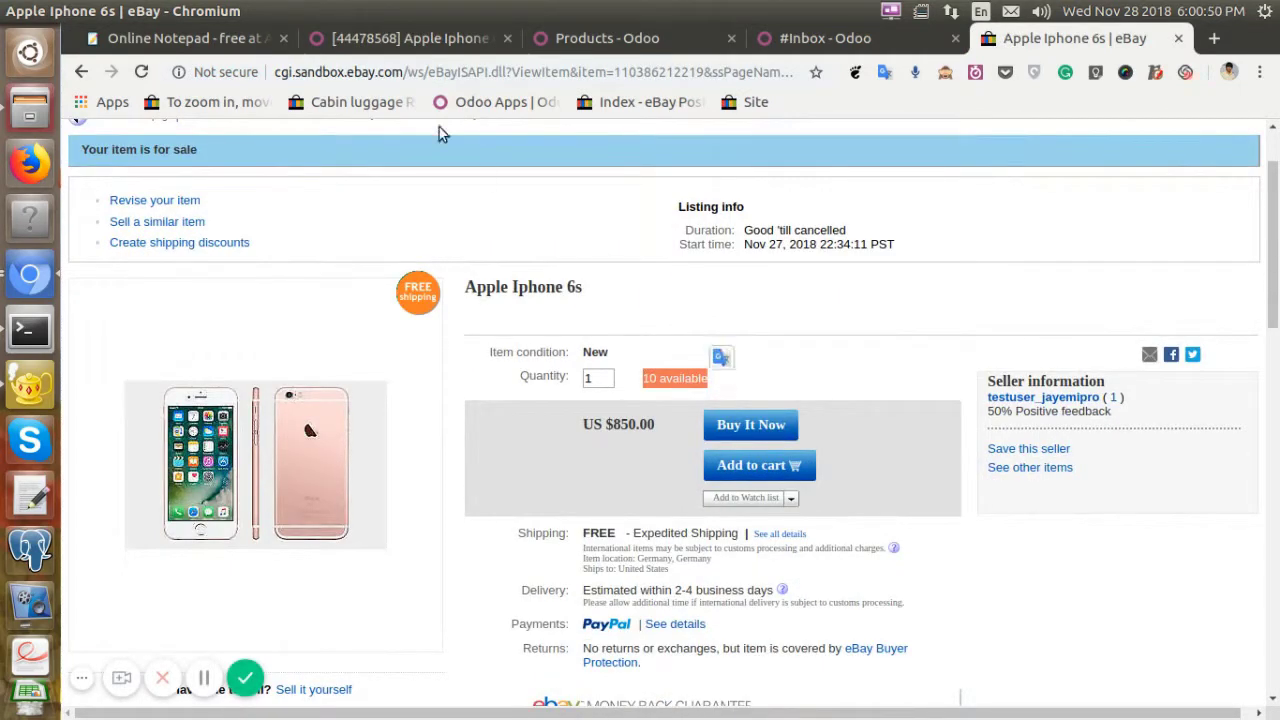
- Go back to Odoo's eBay catalog and open the list of product variants
{"action": "left_click", "coordinate": [395, 42]}
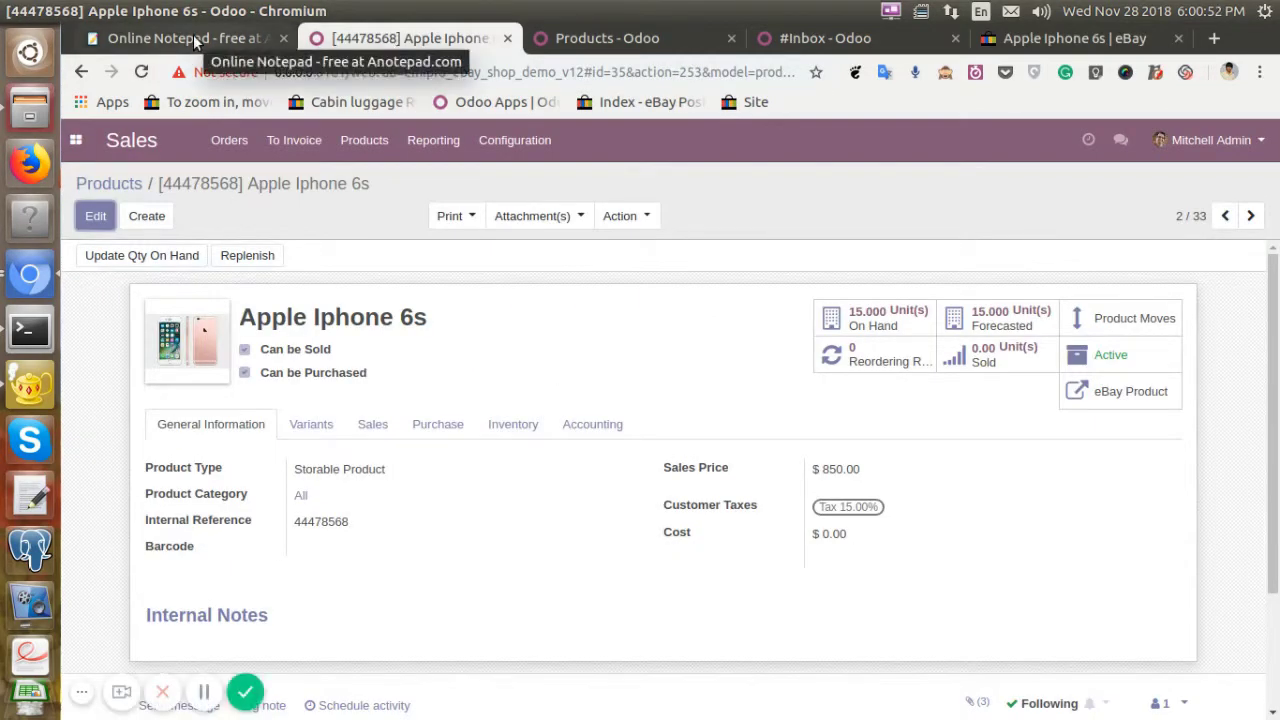
{"action": "left_click", "coordinate": [197, 42]}
{"action": "left_click", "coordinate": [580, 40]}
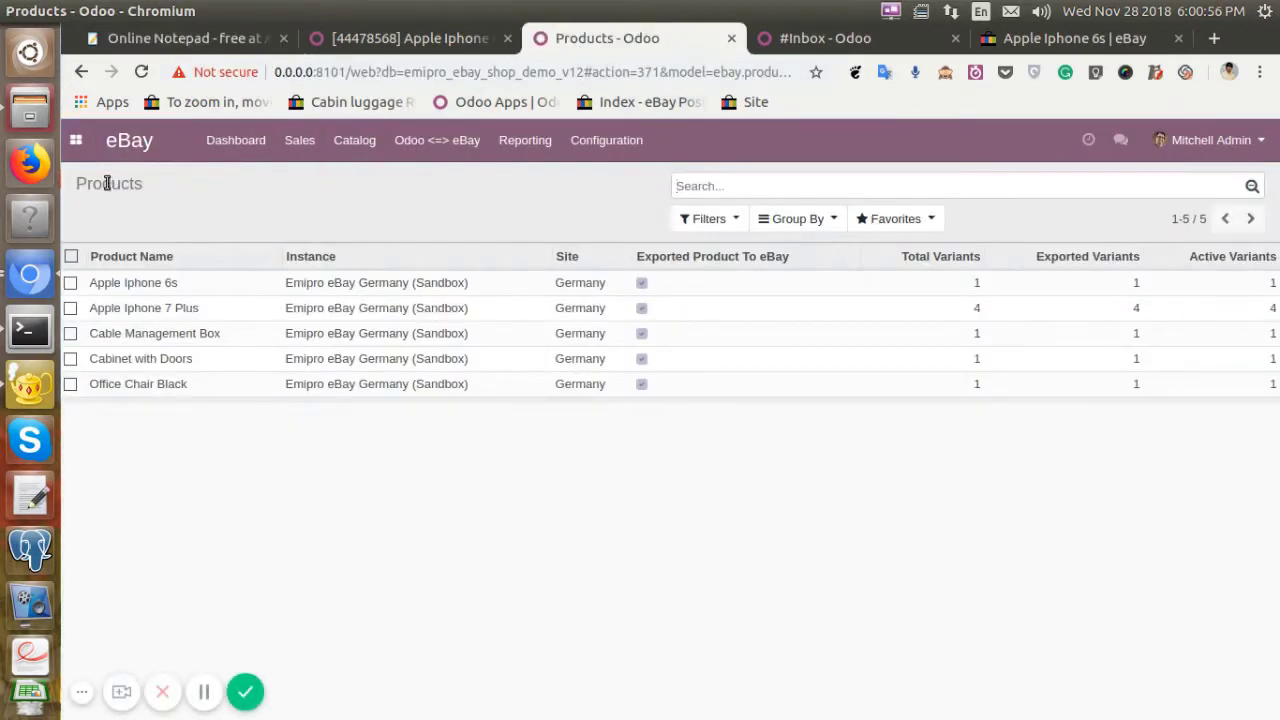
{"action": "double_click", "coordinate": [107, 185]}
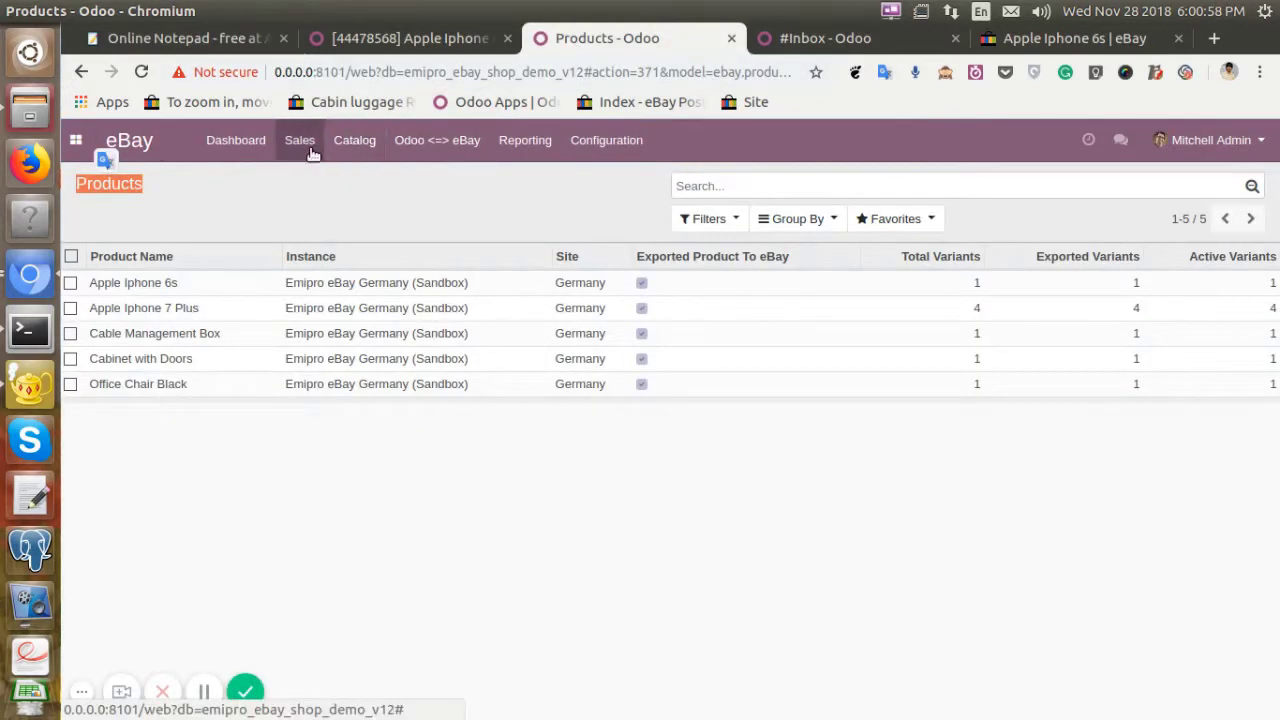
{"action": "left_click", "coordinate": [352, 148]}
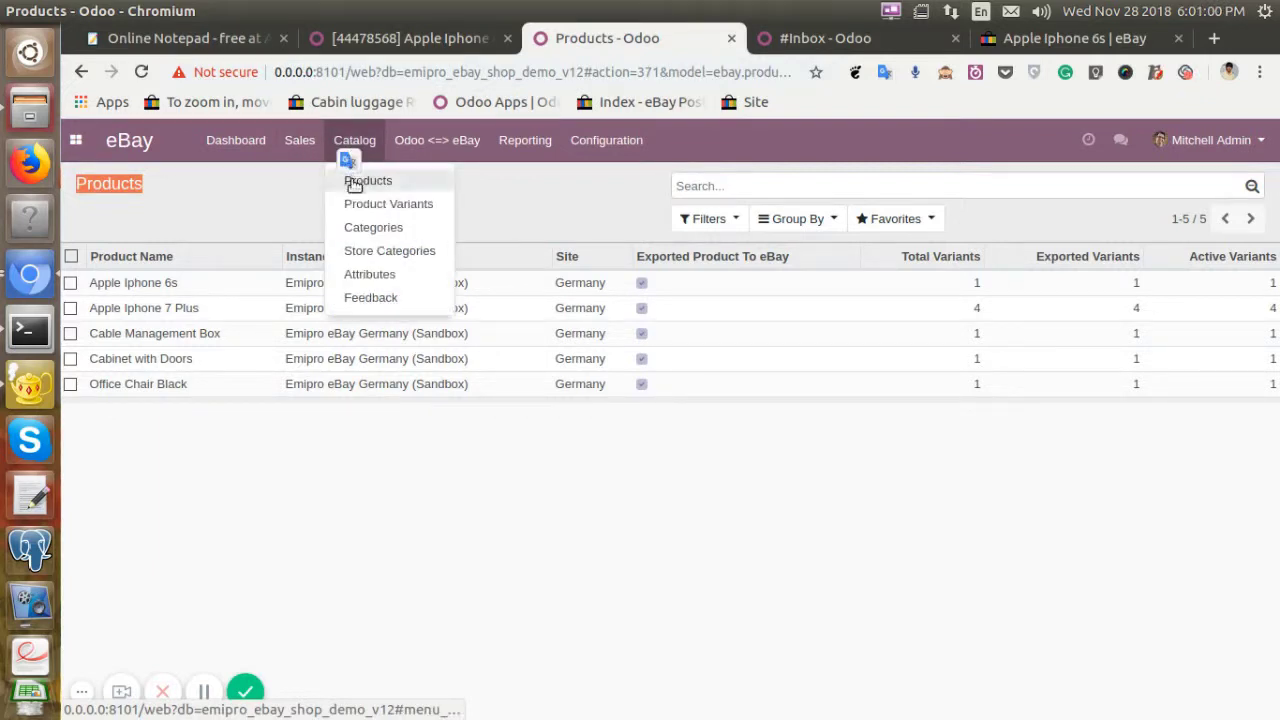
{"action": "left_click", "coordinate": [354, 140]}
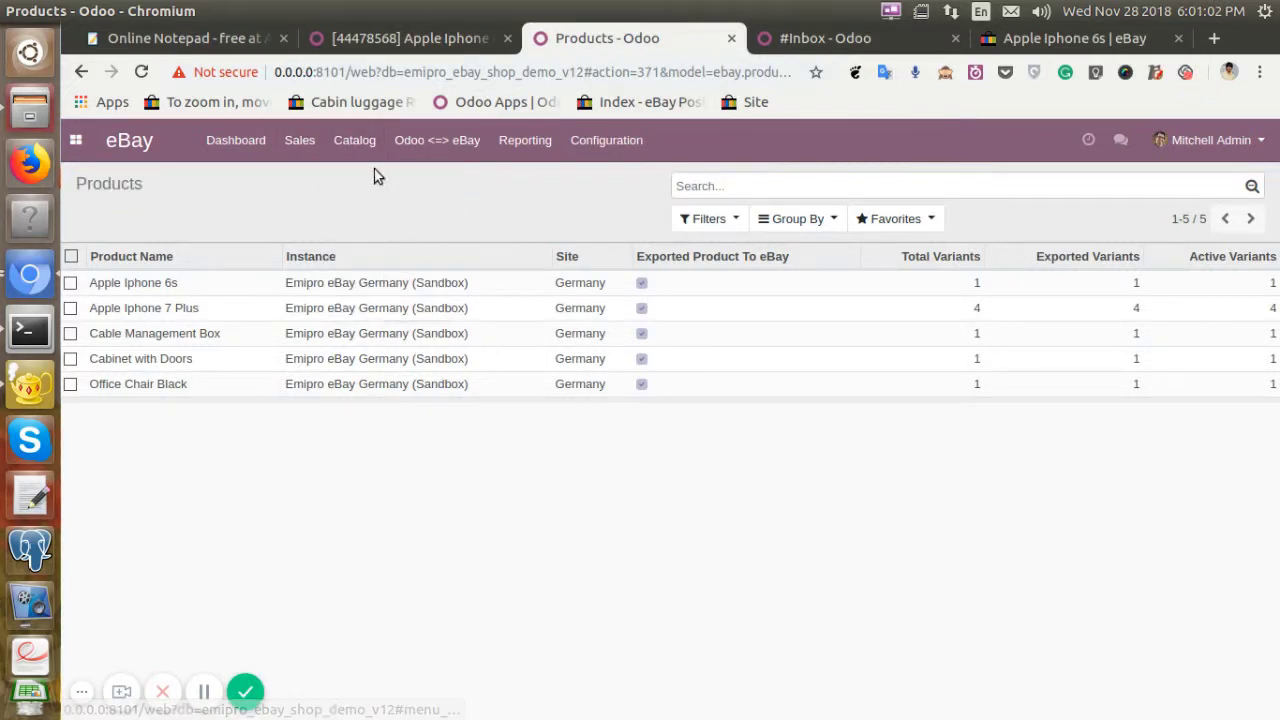
{"action": "left_click", "coordinate": [354, 140]}
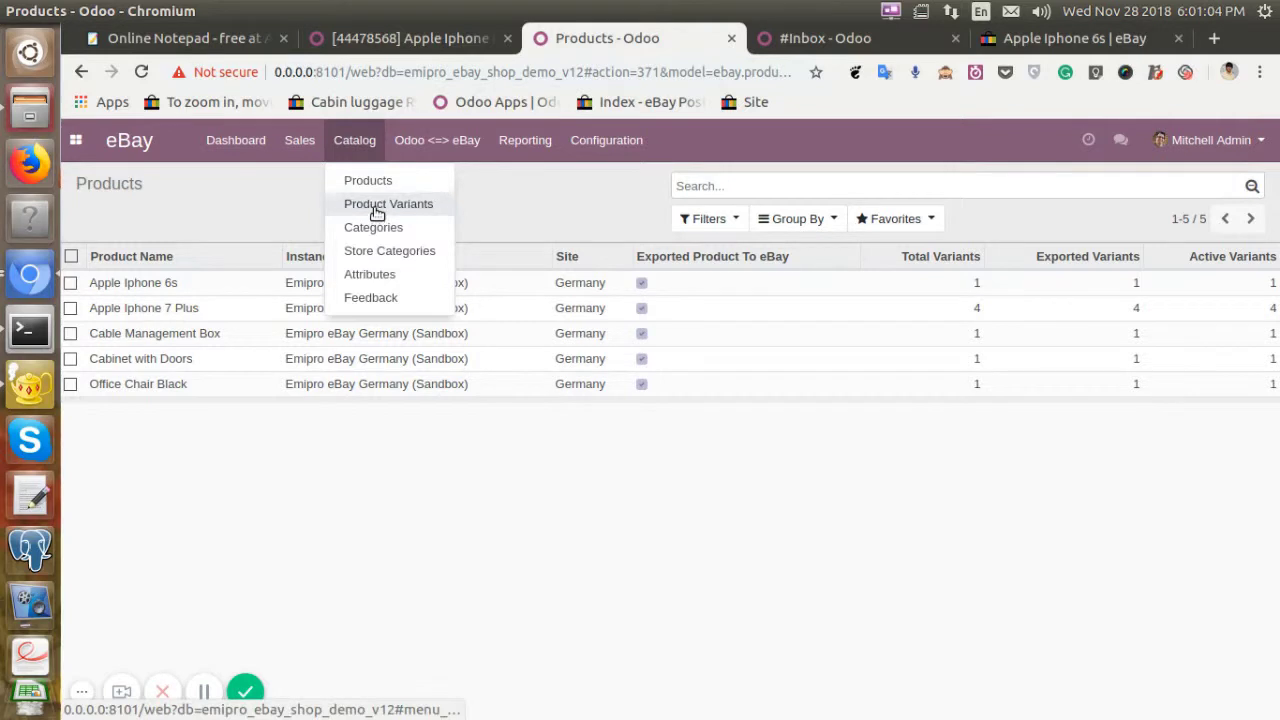
{"action": "left_click", "coordinate": [377, 206]}
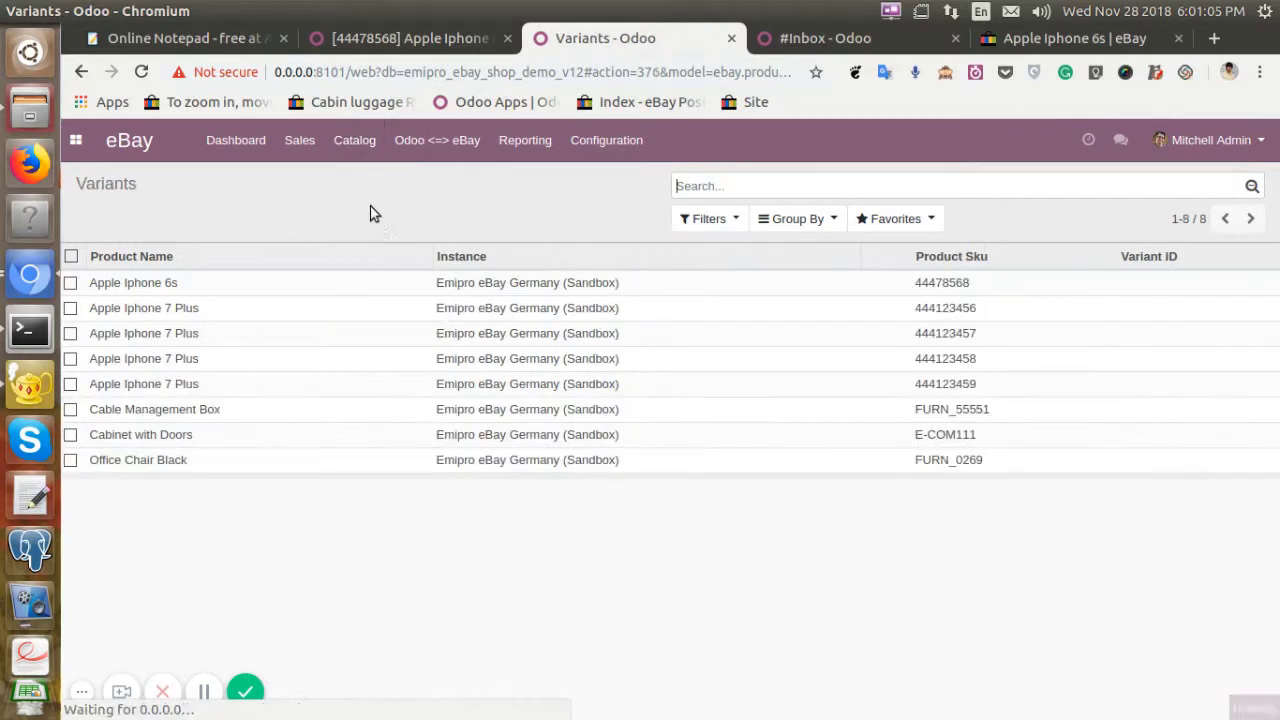
- Select the Apple Iphone 6s variant and update its stock in eBay
{"action": "left_click", "coordinate": [71, 284]}
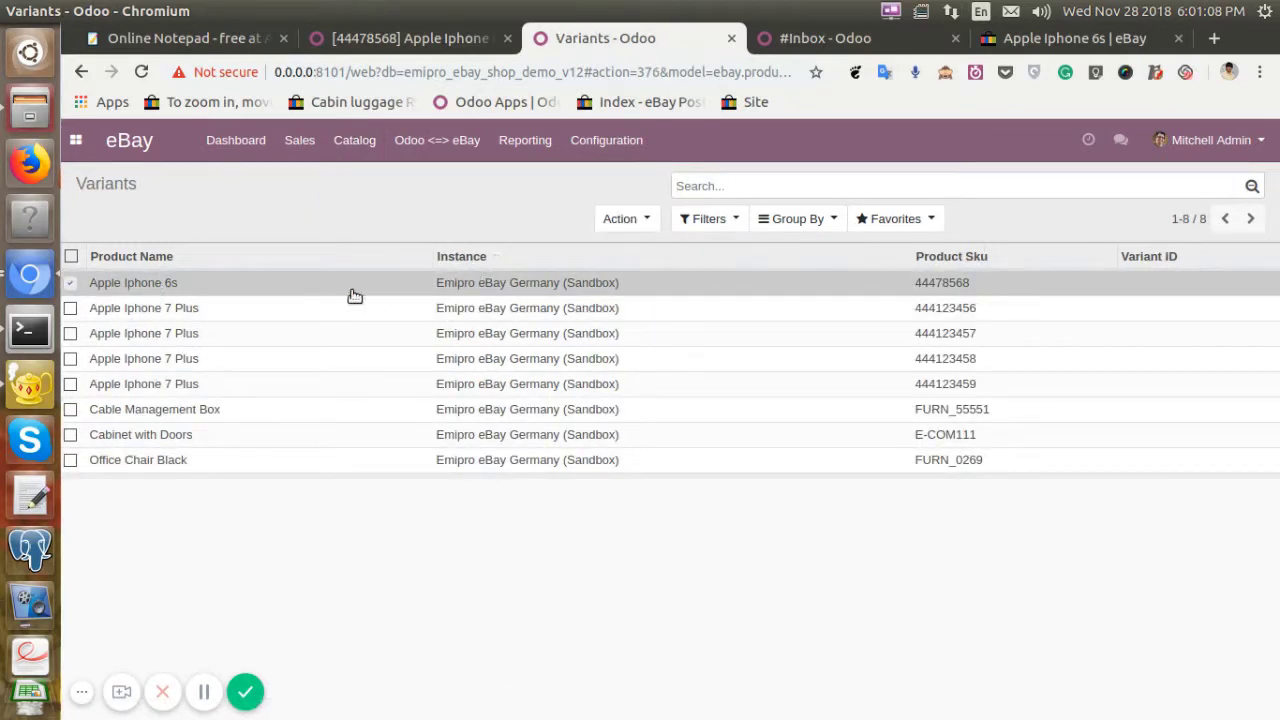
{"action": "left_click", "coordinate": [628, 219]}
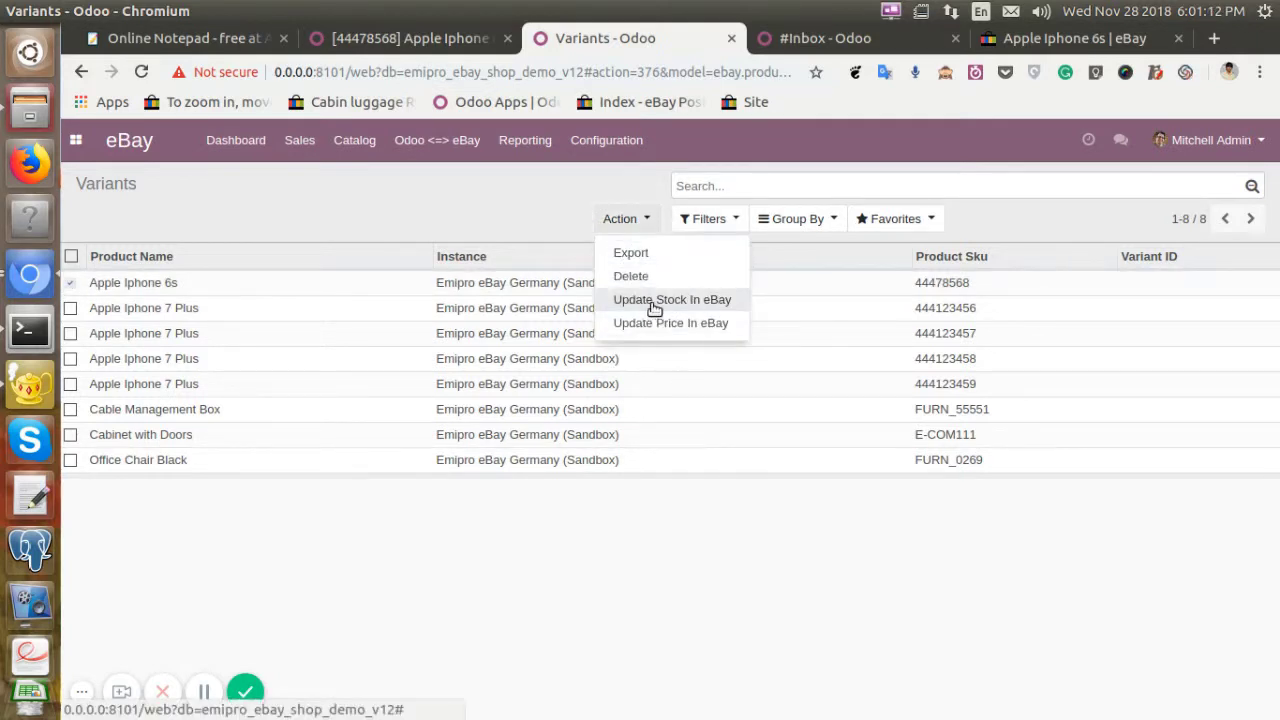
{"action": "left_click", "coordinate": [654, 302]}
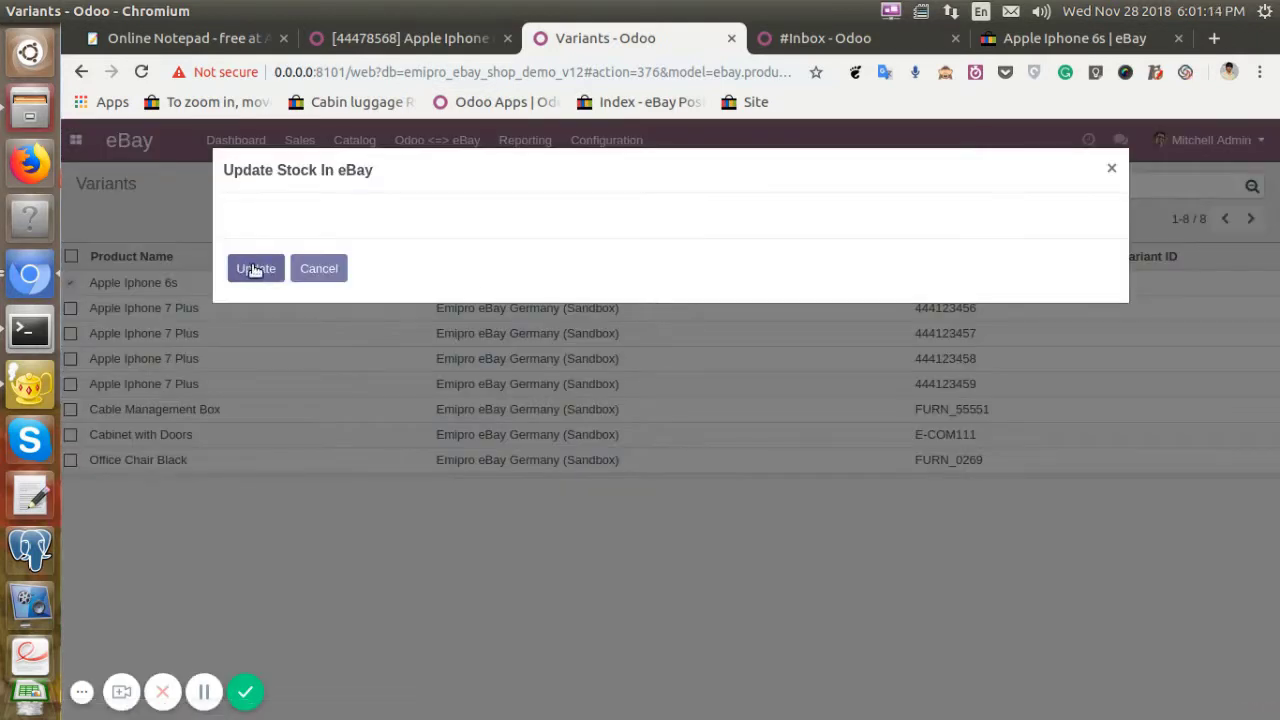
{"action": "left_click", "coordinate": [256, 269]}
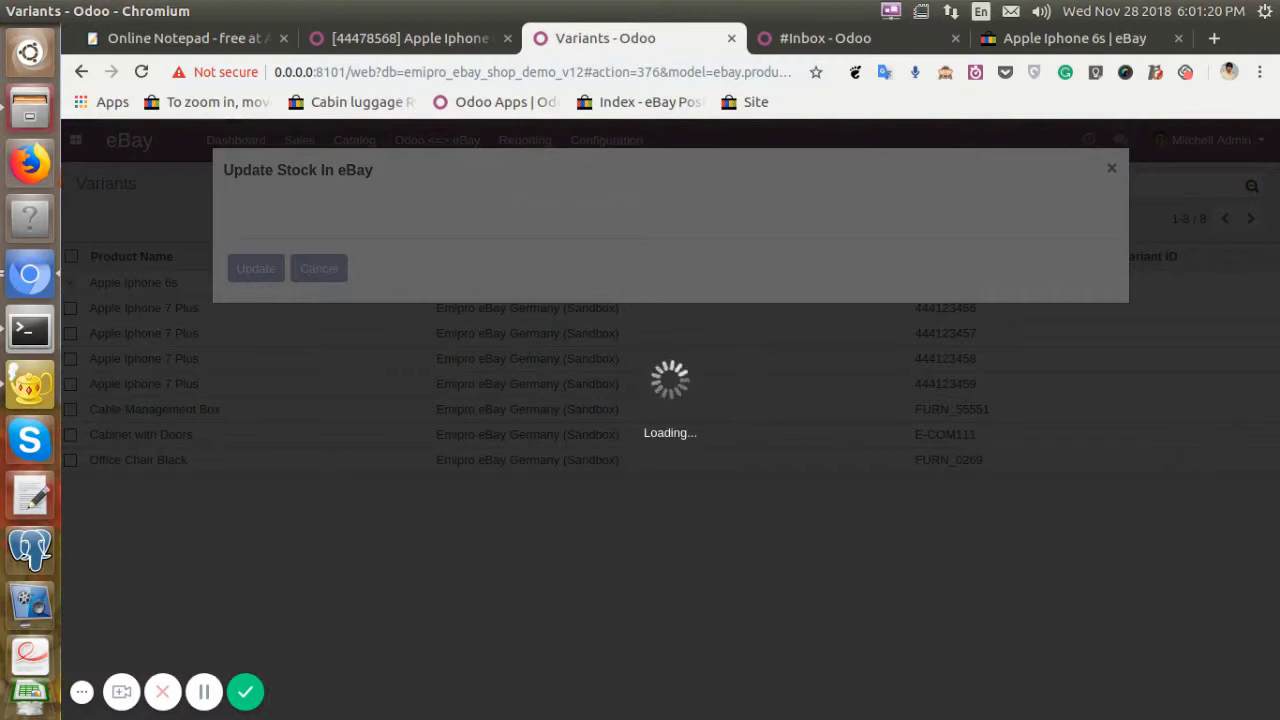
{"action": "left_click", "coordinate": [205, 692]}
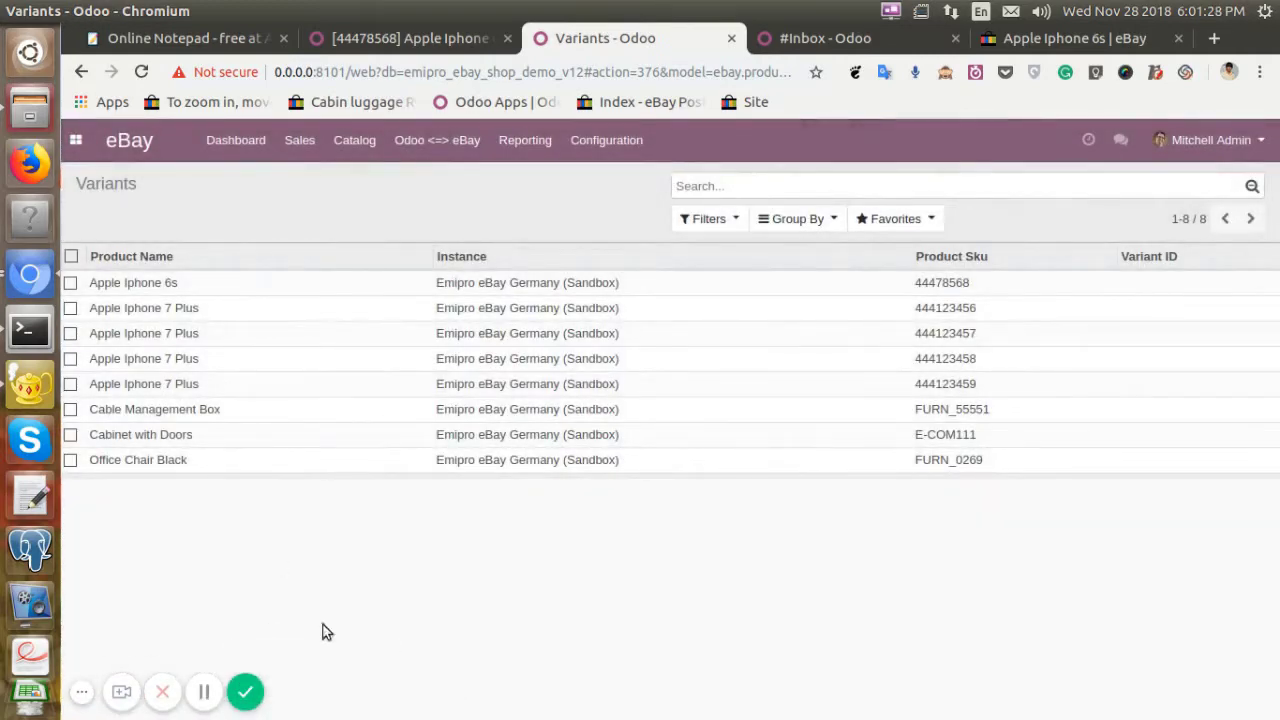
- Switch to the Apple Iphone 6s listing on eBay and highlight its available quantity to verify the stock update
{"action": "left_click", "coordinate": [1020, 42]}
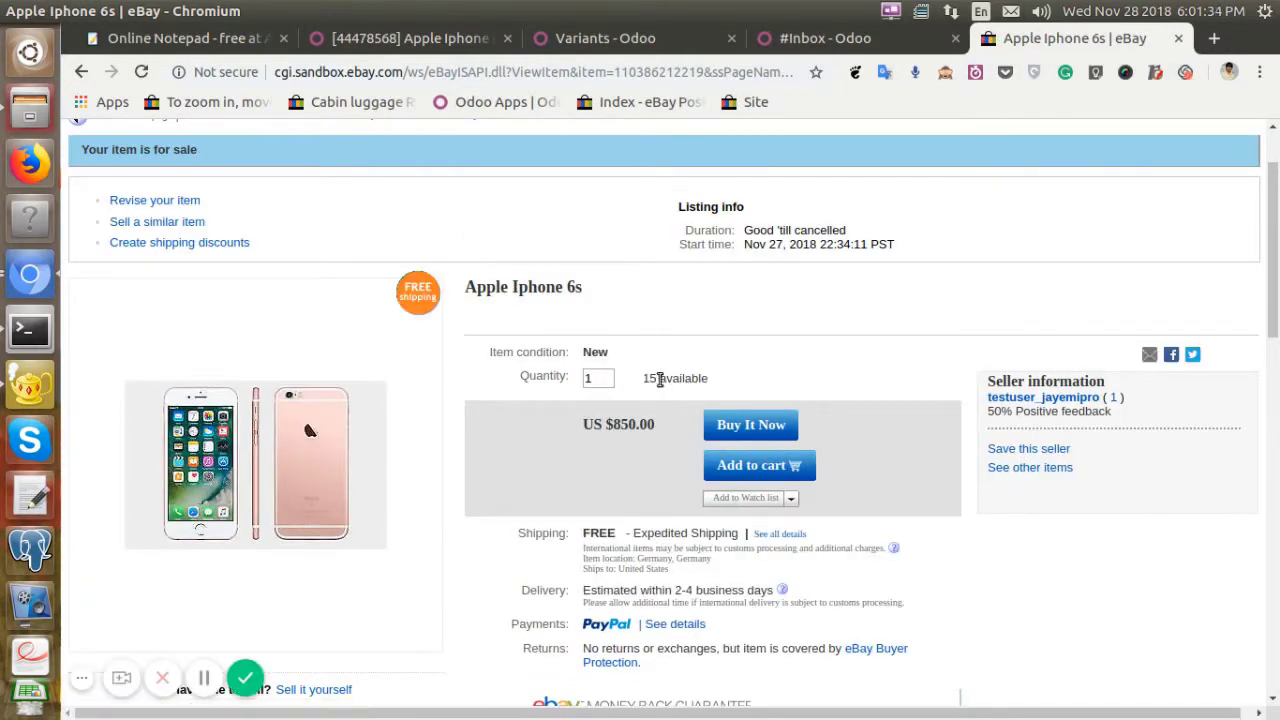
{"action": "left_click_drag", "start_coordinate": [649, 377], "coordinate": [758, 384]}
{"action": "left_click", "coordinate": [757, 384]}
- Return to the online notepad and highlight the item "3. Update price of the all exported product in eBay"
{"action": "left_click", "coordinate": [175, 38]}
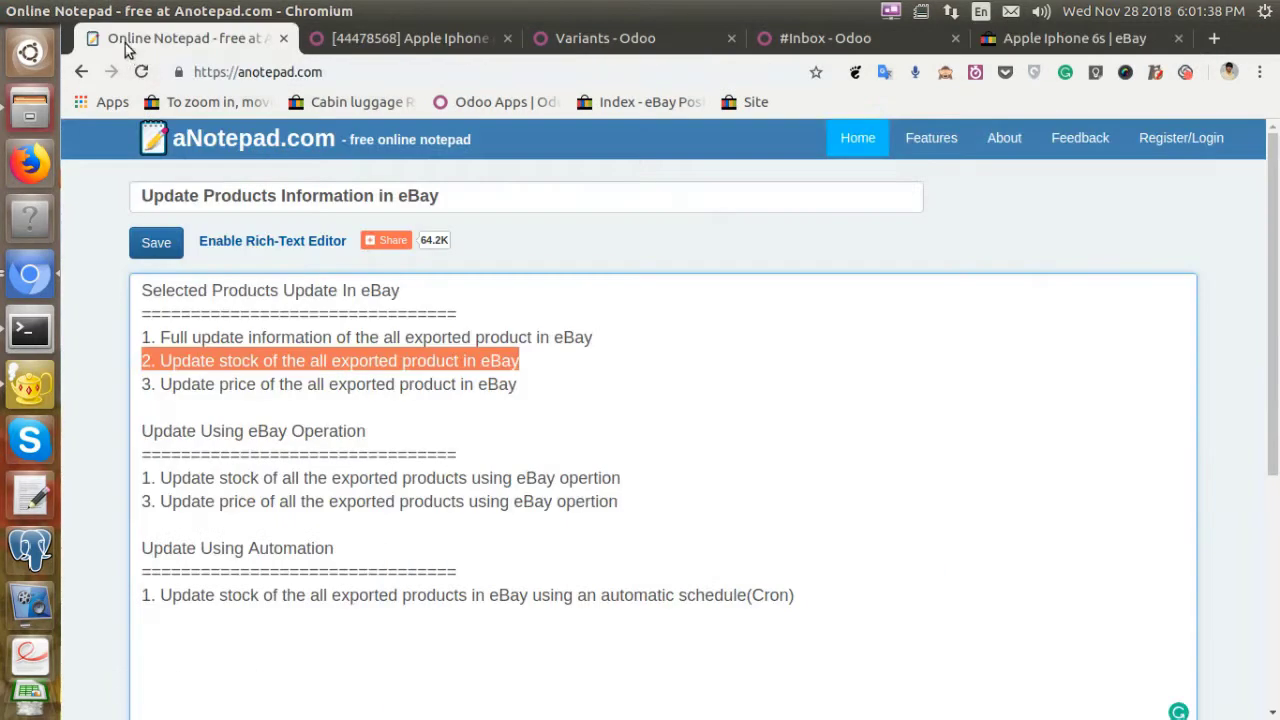
{"action": "left_click", "coordinate": [510, 396]}
{"action": "left_click_drag", "start_coordinate": [520, 388], "coordinate": [143, 392]}
{"action": "left_click", "coordinate": [331, 398]}
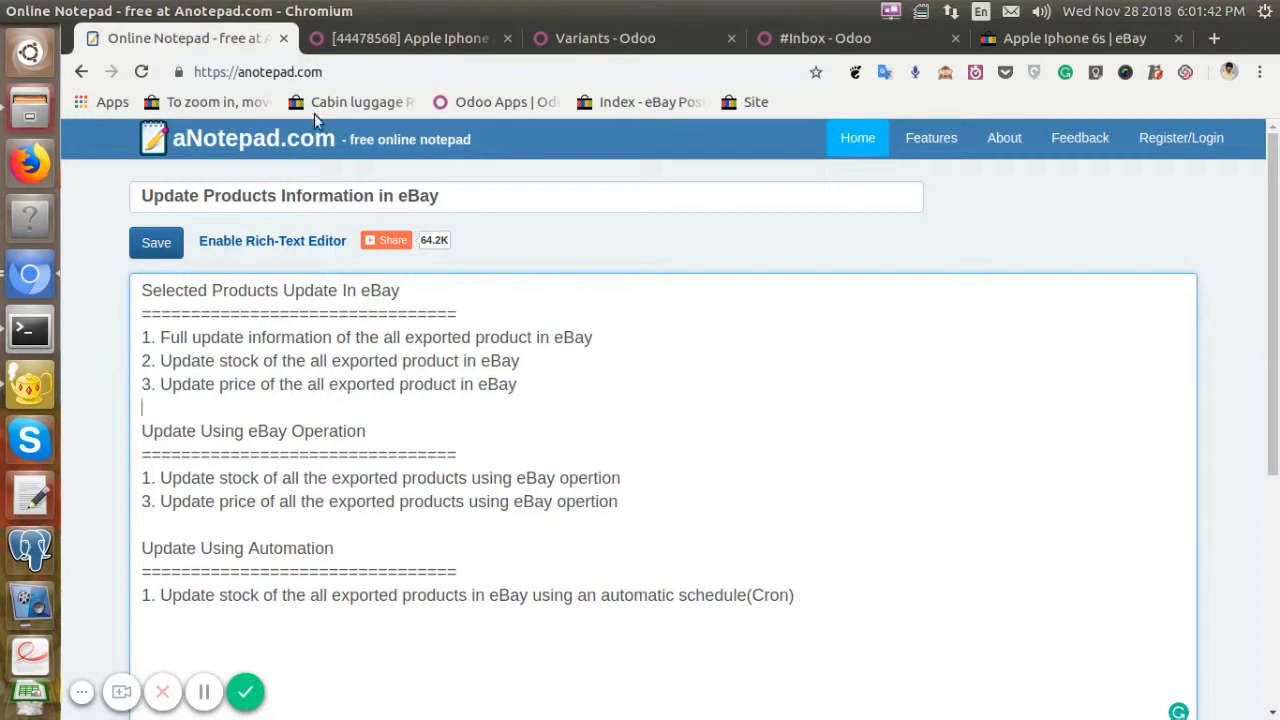
- Set the sales price of the Apple Iphone 6s to 950 in Odoo and save the product
{"action": "left_click", "coordinate": [368, 38]}
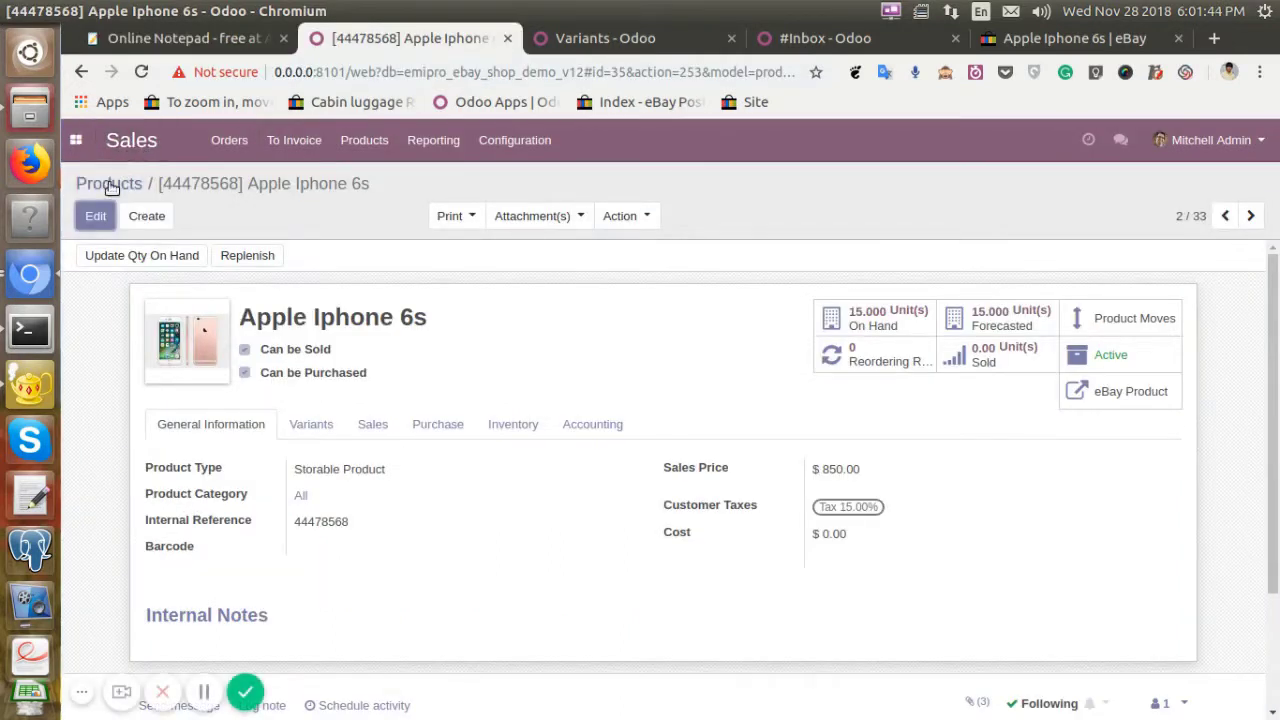
{"action": "left_click", "coordinate": [93, 219]}
{"action": "double_click", "coordinate": [868, 483]}
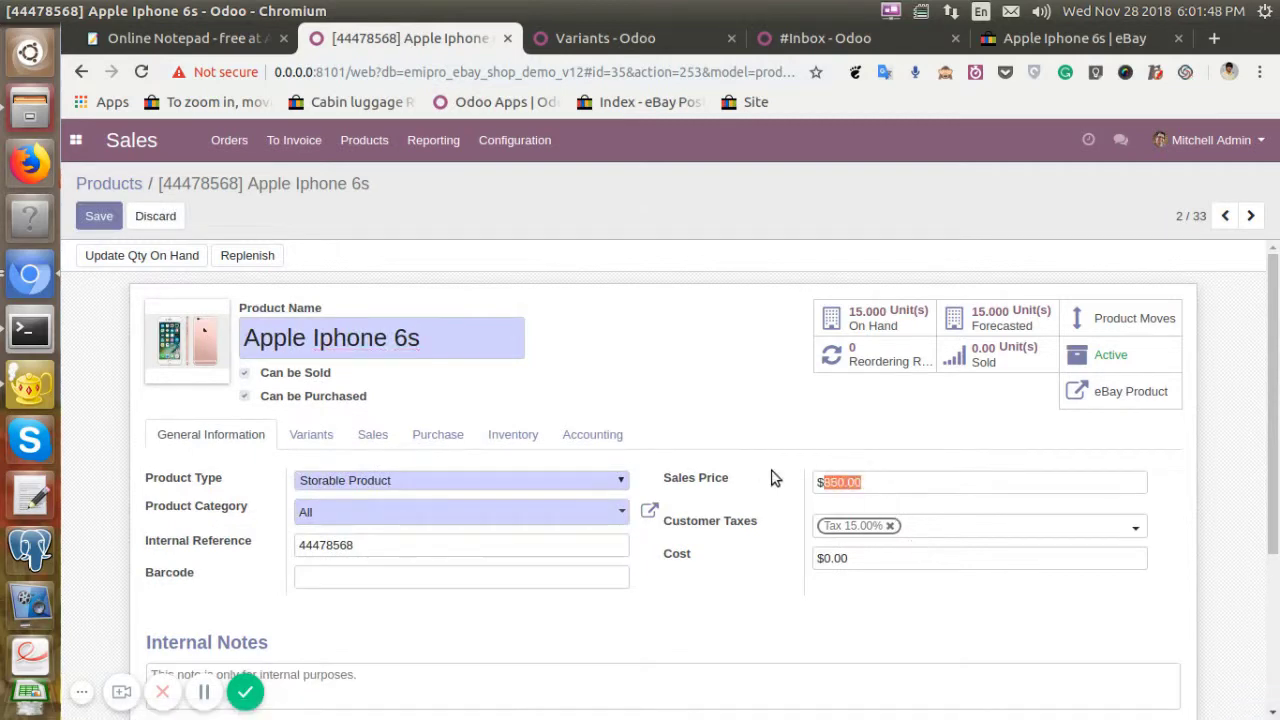
{"action": "type", "text": "950"}
{"action": "left_click", "coordinate": [100, 217]}
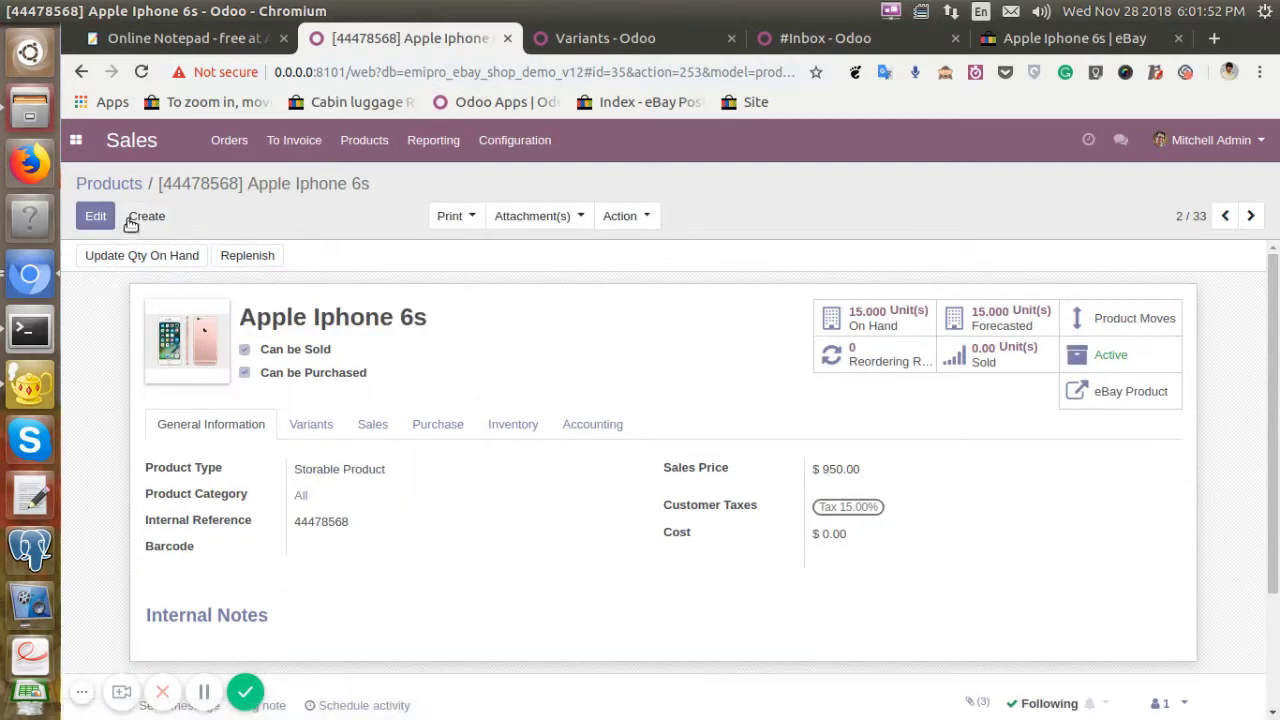
{"action": "left_click_drag", "start_coordinate": [241, 313], "coordinate": [436, 315]}
{"action": "left_click", "coordinate": [471, 297]}
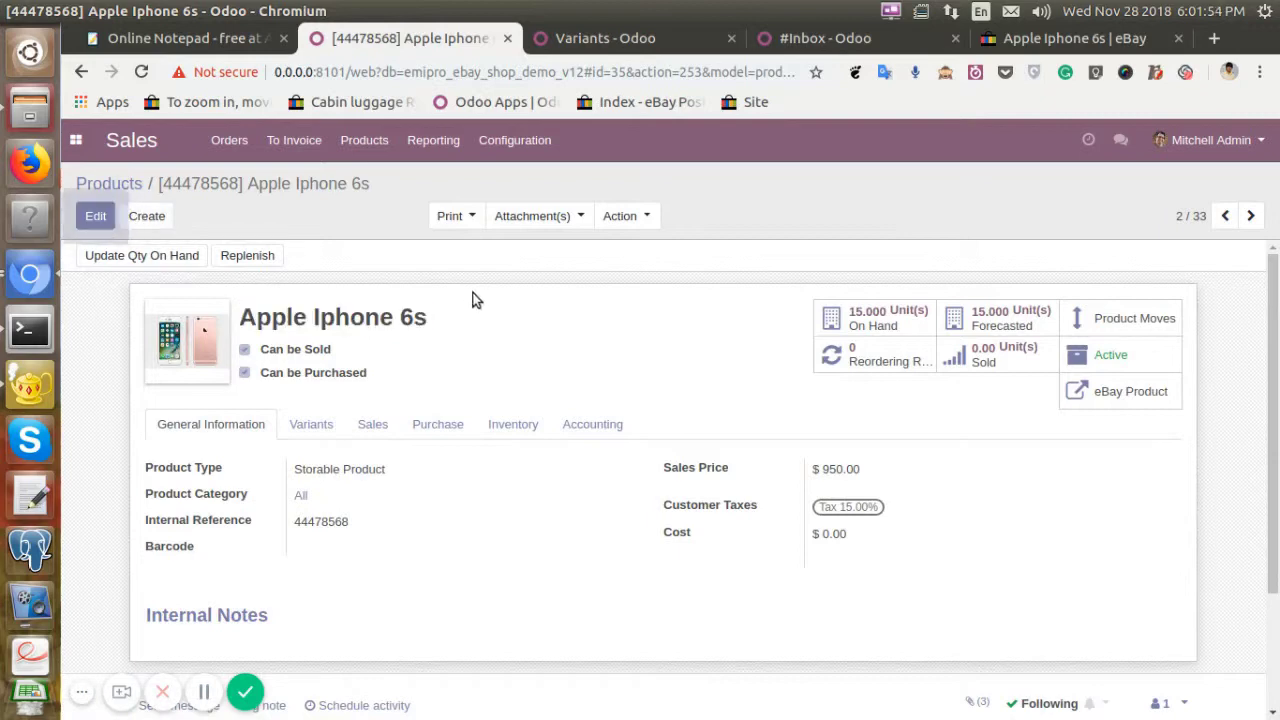
- Switch to the eBay variants list in Odoo, select the Apple Iphone 6s variant and update its price in eBay
{"action": "left_click", "coordinate": [575, 40]}
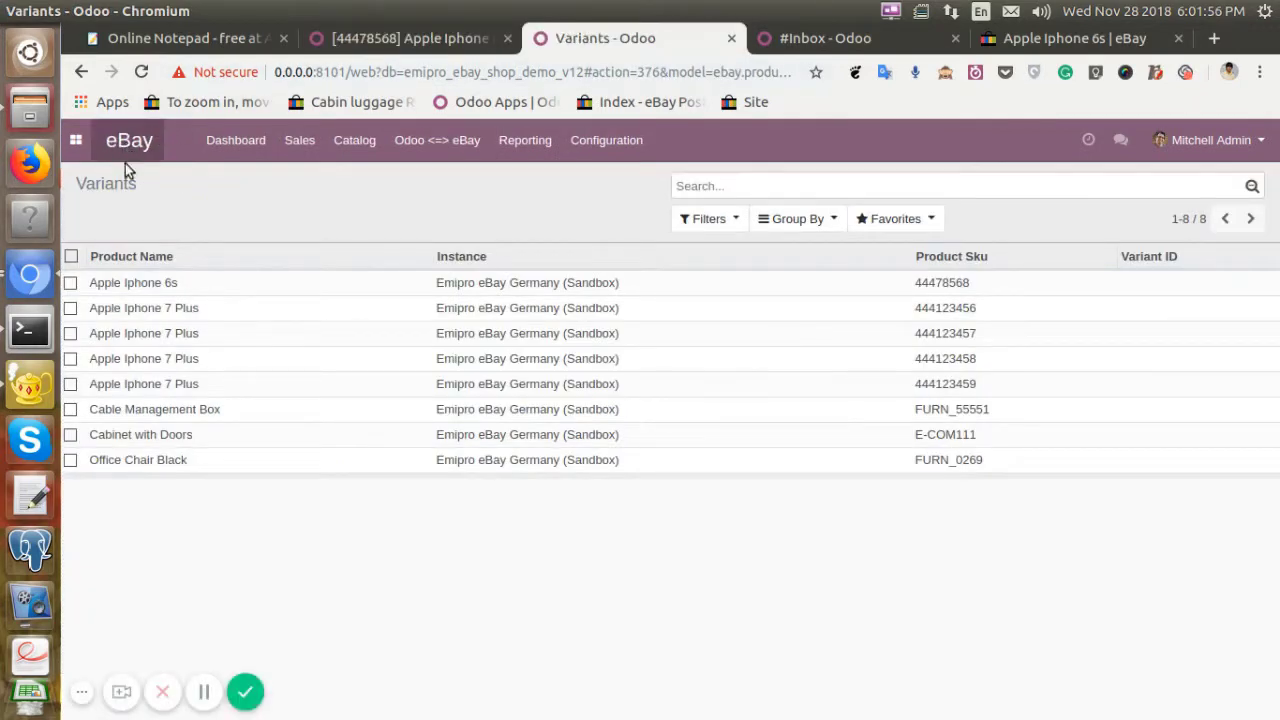
{"action": "double_click", "coordinate": [110, 192]}
{"action": "left_click", "coordinate": [343, 189]}
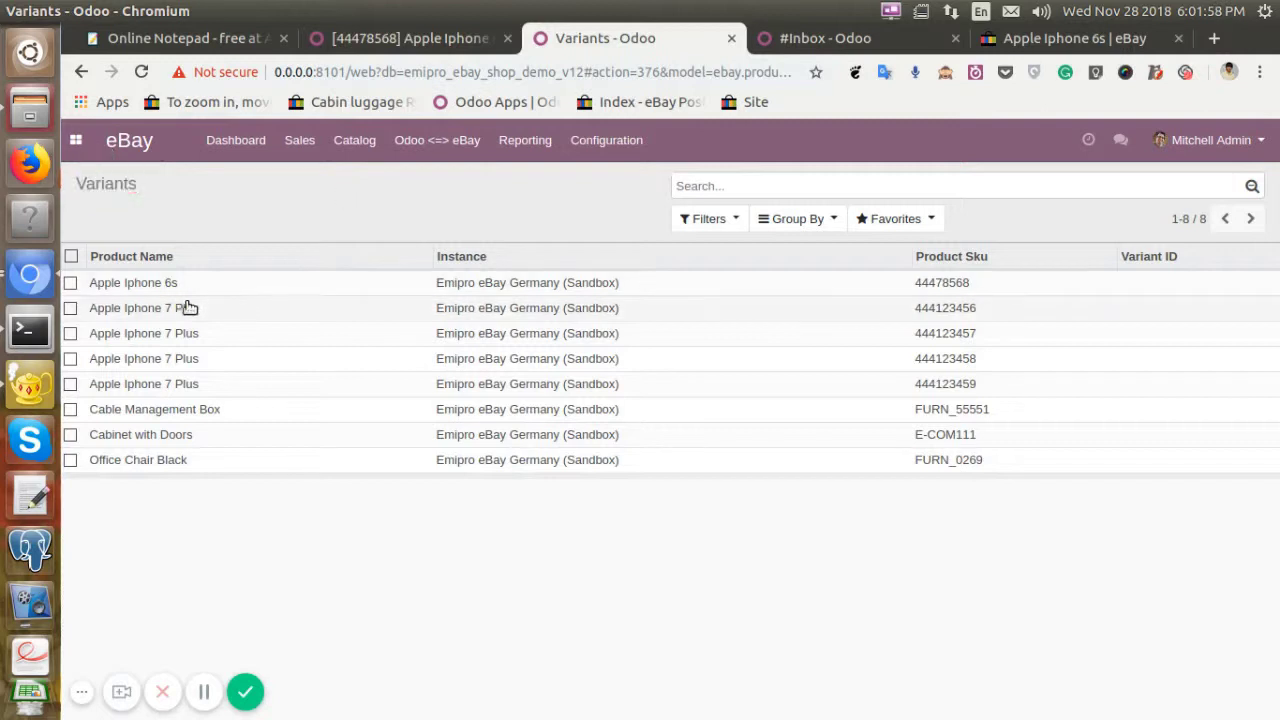
{"action": "left_click", "coordinate": [70, 283]}
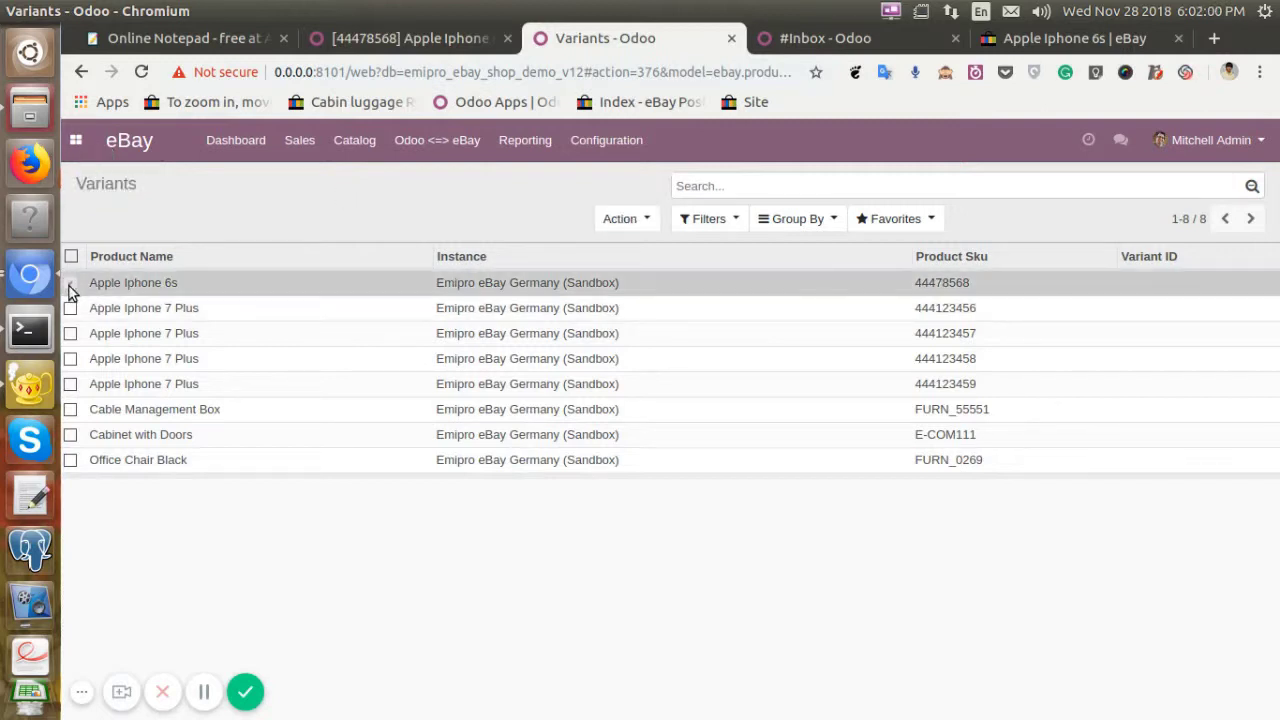
{"action": "left_click", "coordinate": [622, 220]}
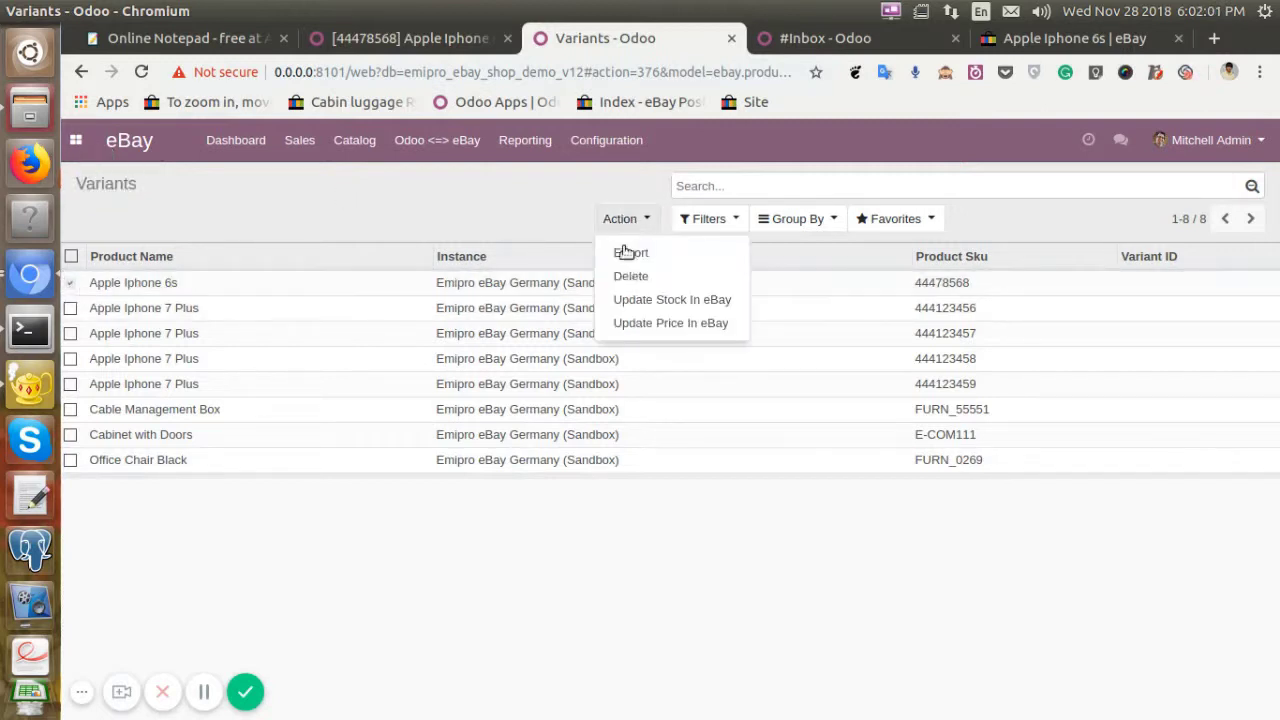
{"action": "left_click", "coordinate": [650, 327]}
{"action": "left_click", "coordinate": [256, 268]}
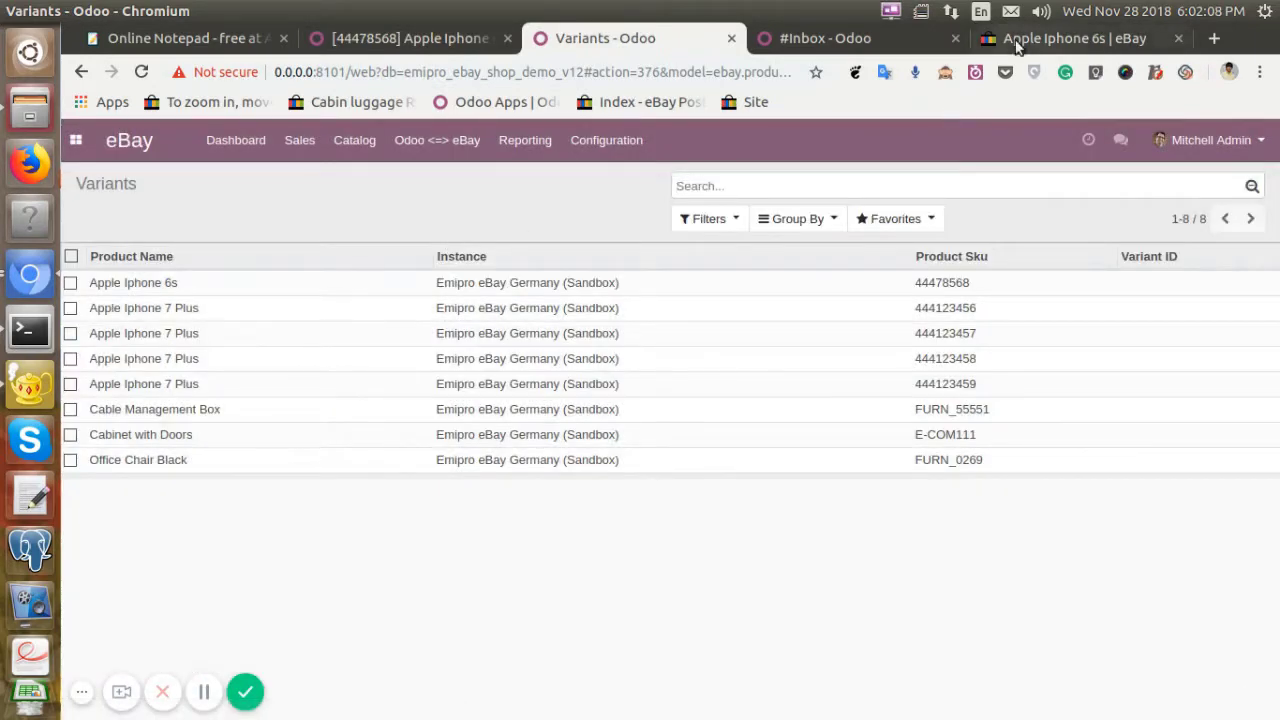
- Switch to the Apple Iphone 6s listing on eBay, reload it and highlight the price to verify the price update
{"action": "left_click", "coordinate": [1080, 38]}
{"action": "left_click", "coordinate": [141, 72]}
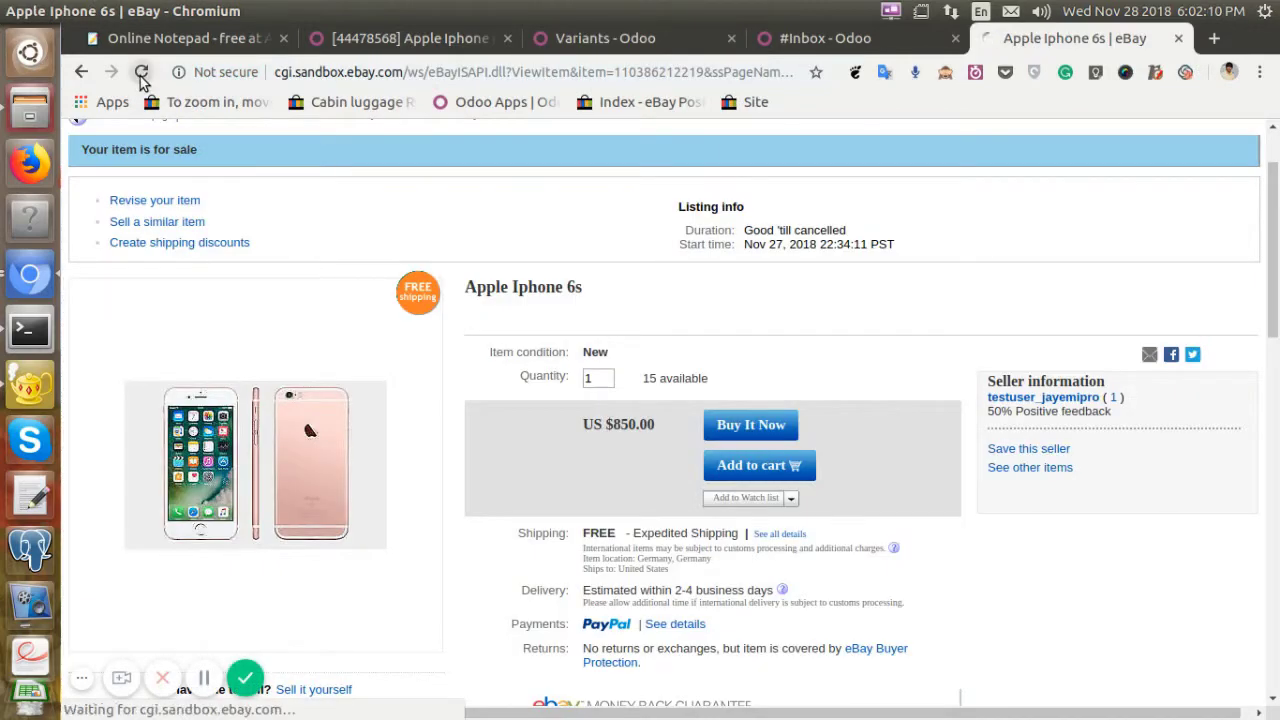
{"action": "triple_click", "coordinate": [530, 287]}
{"action": "left_click", "coordinate": [614, 289]}
{"action": "left_click_drag", "start_coordinate": [614, 427], "coordinate": [657, 430]}
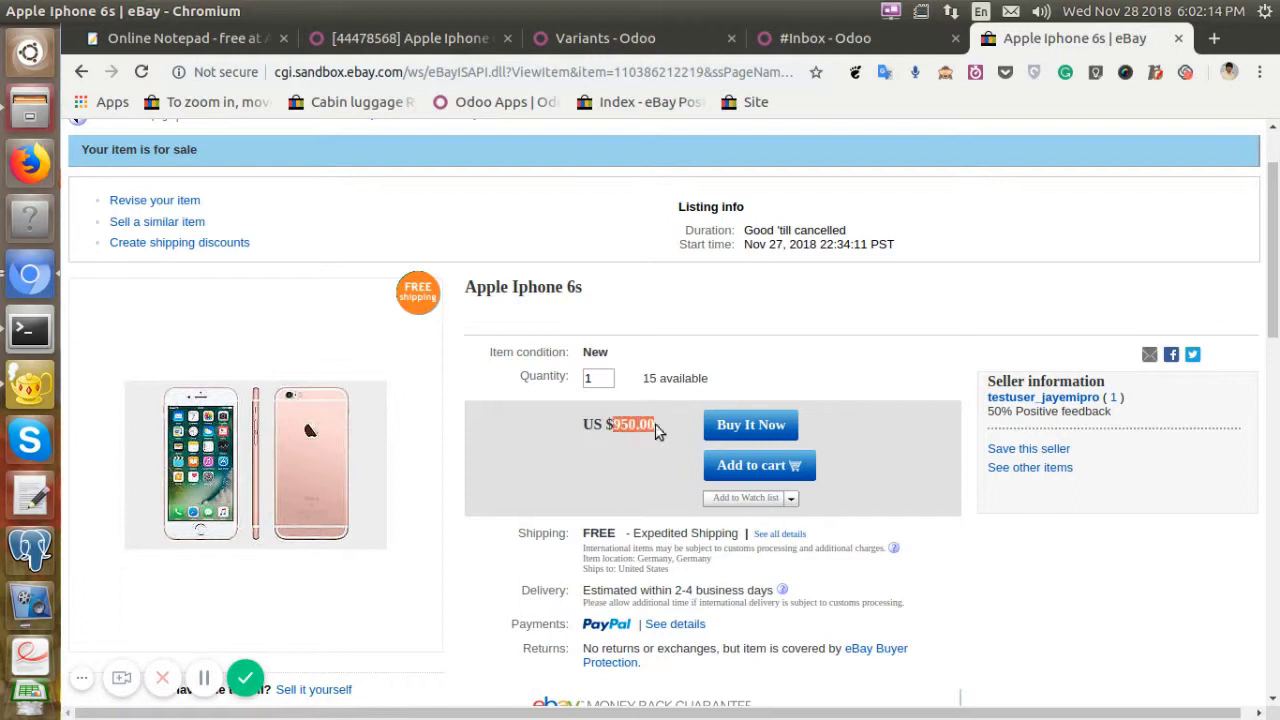
{"action": "left_click", "coordinate": [644, 476]}
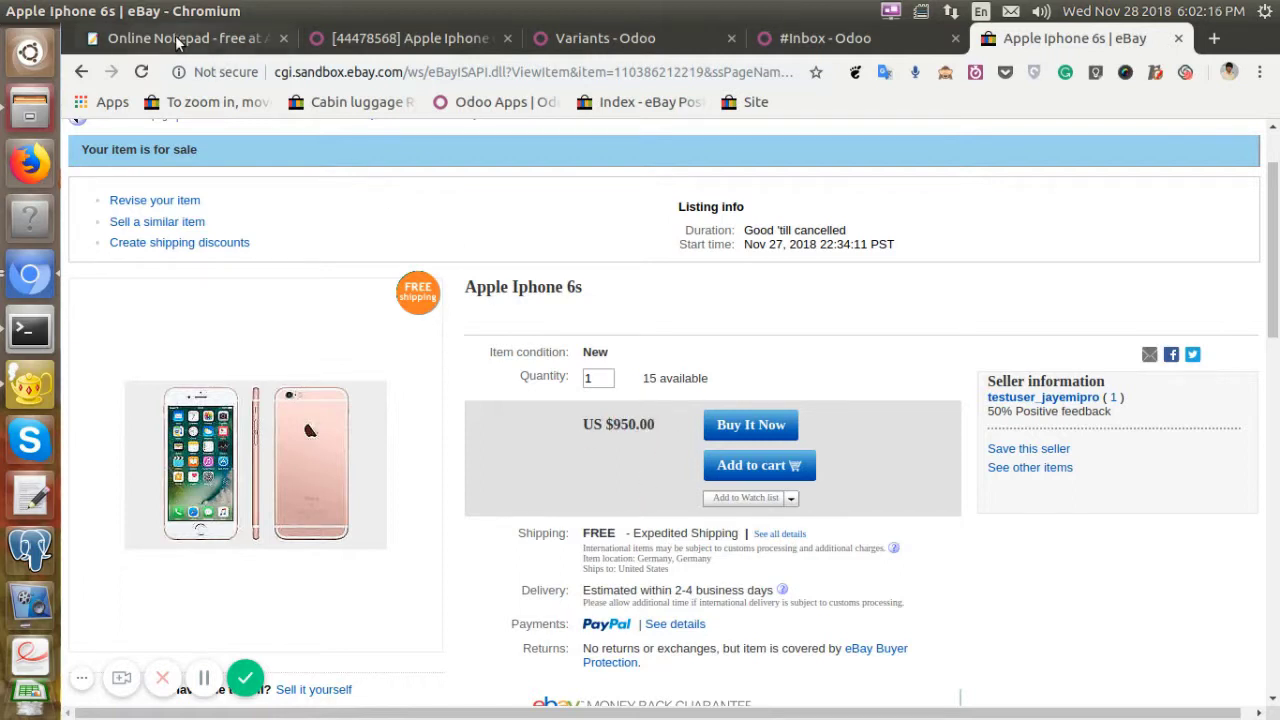
- Return to the online notepad and highlight the heading "Update Using eBay Operation" and its stock and price update items
{"action": "left_click", "coordinate": [406, 40]}
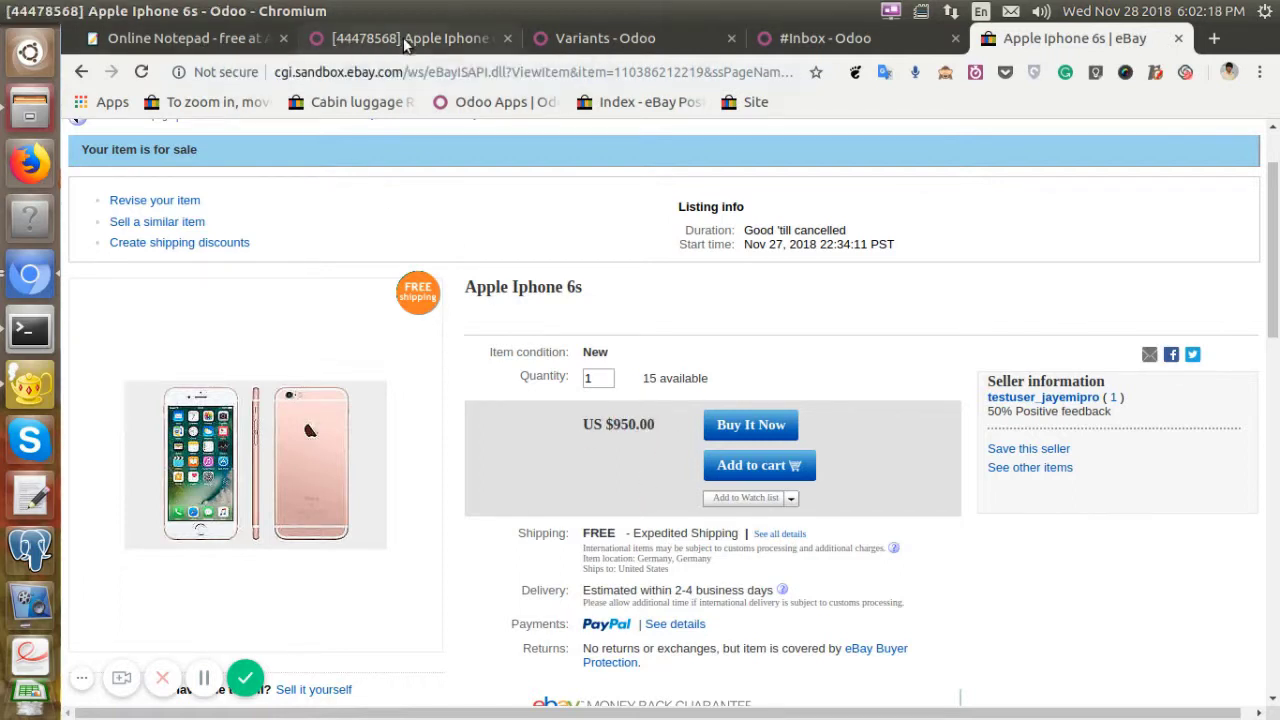
{"action": "left_click", "coordinate": [601, 40]}
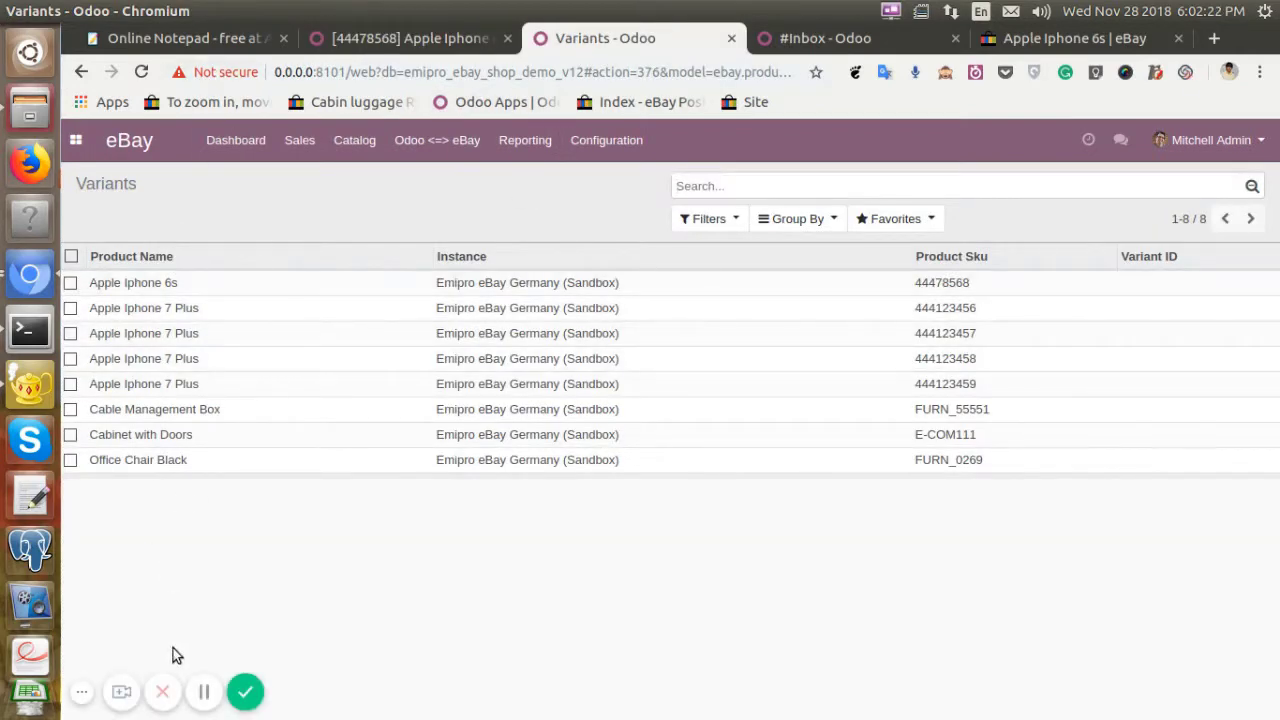
{"action": "left_click", "coordinate": [160, 40]}
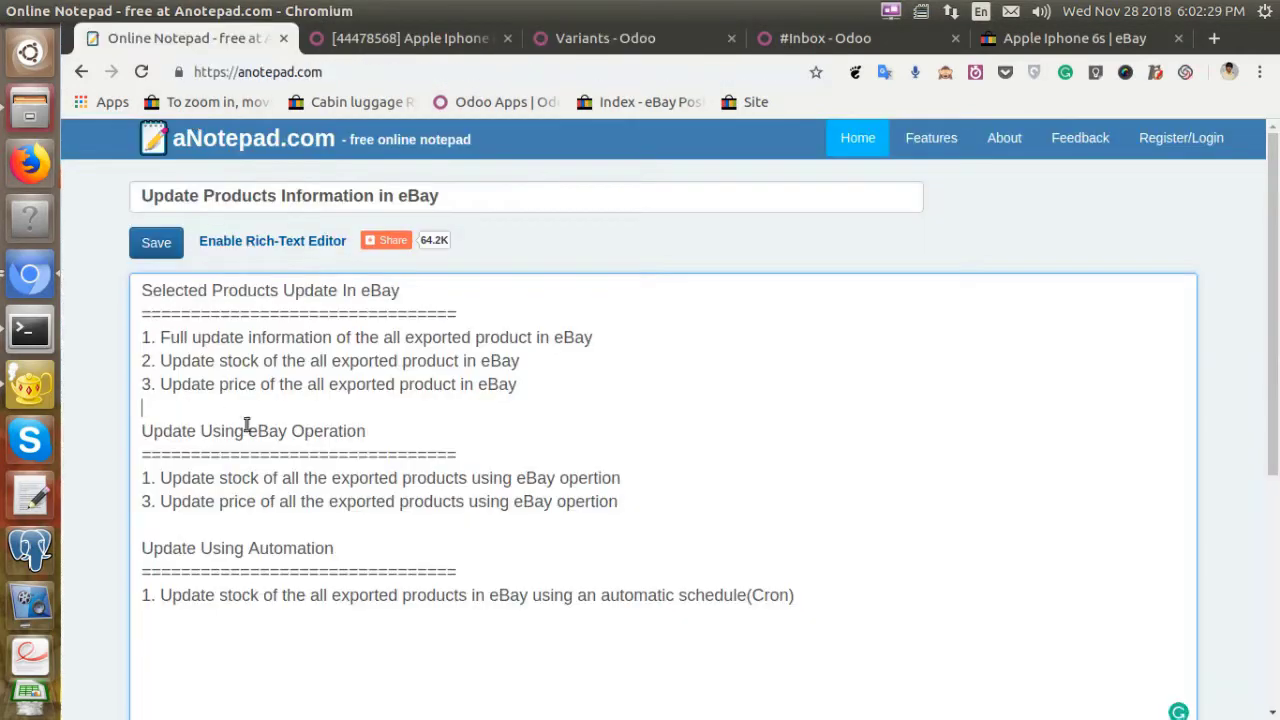
{"action": "scroll", "coordinate": [281, 433], "scroll_direction": "down", "scroll_amount": 1}
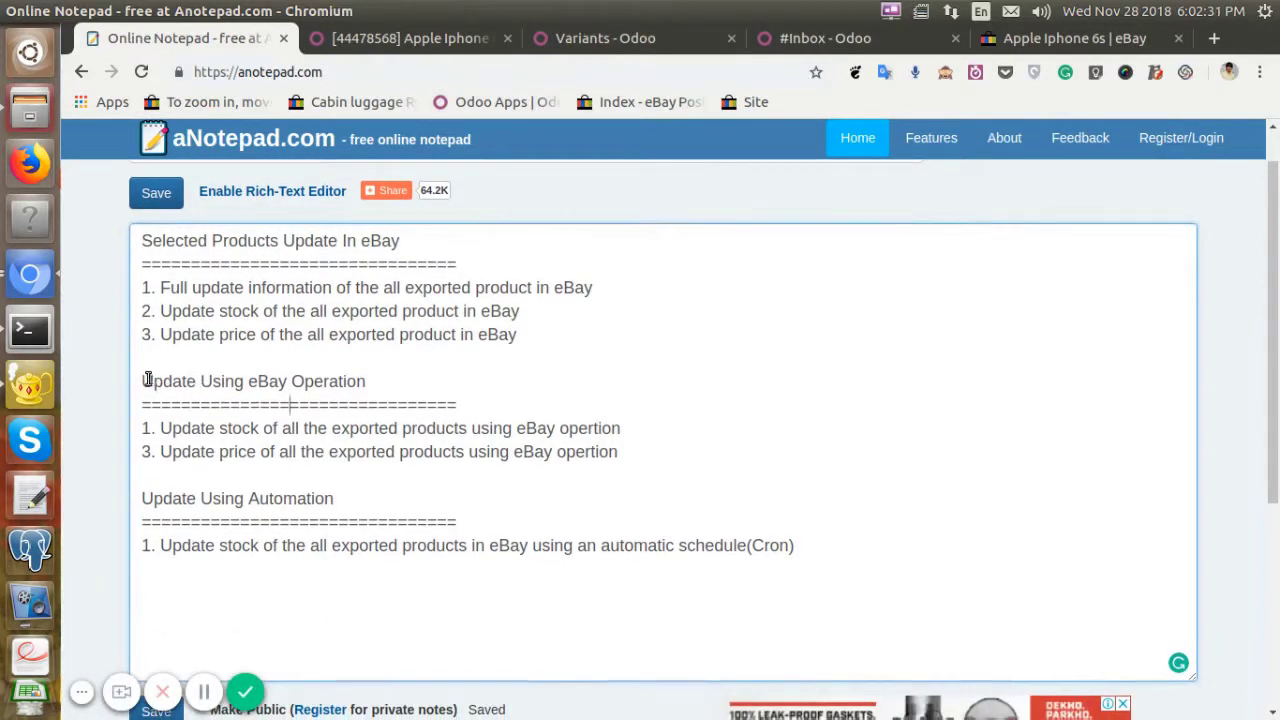
{"action": "left_click_drag", "start_coordinate": [148, 380], "coordinate": [367, 381]}
{"action": "left_click", "coordinate": [367, 381]}
{"action": "left_click_drag", "start_coordinate": [166, 428], "coordinate": [621, 428]}
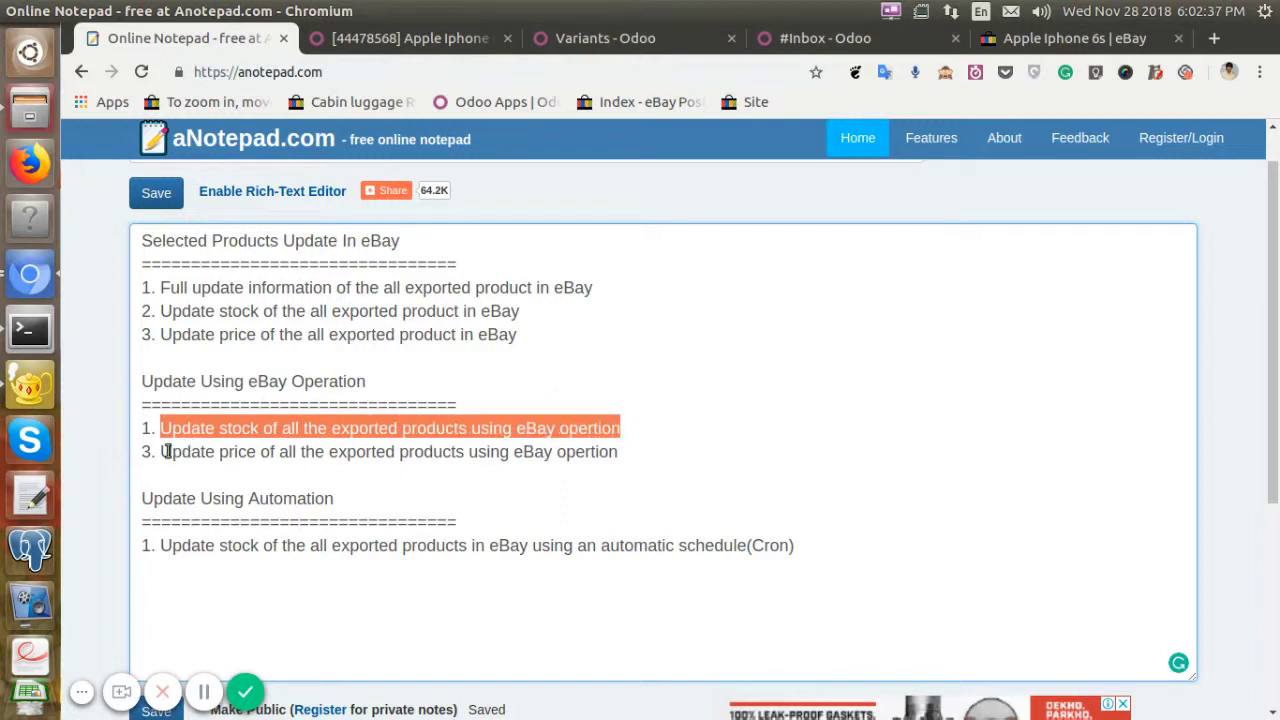
{"action": "left_click_drag", "start_coordinate": [166, 451], "coordinate": [706, 440]}
{"action": "left_click", "coordinate": [678, 442]}
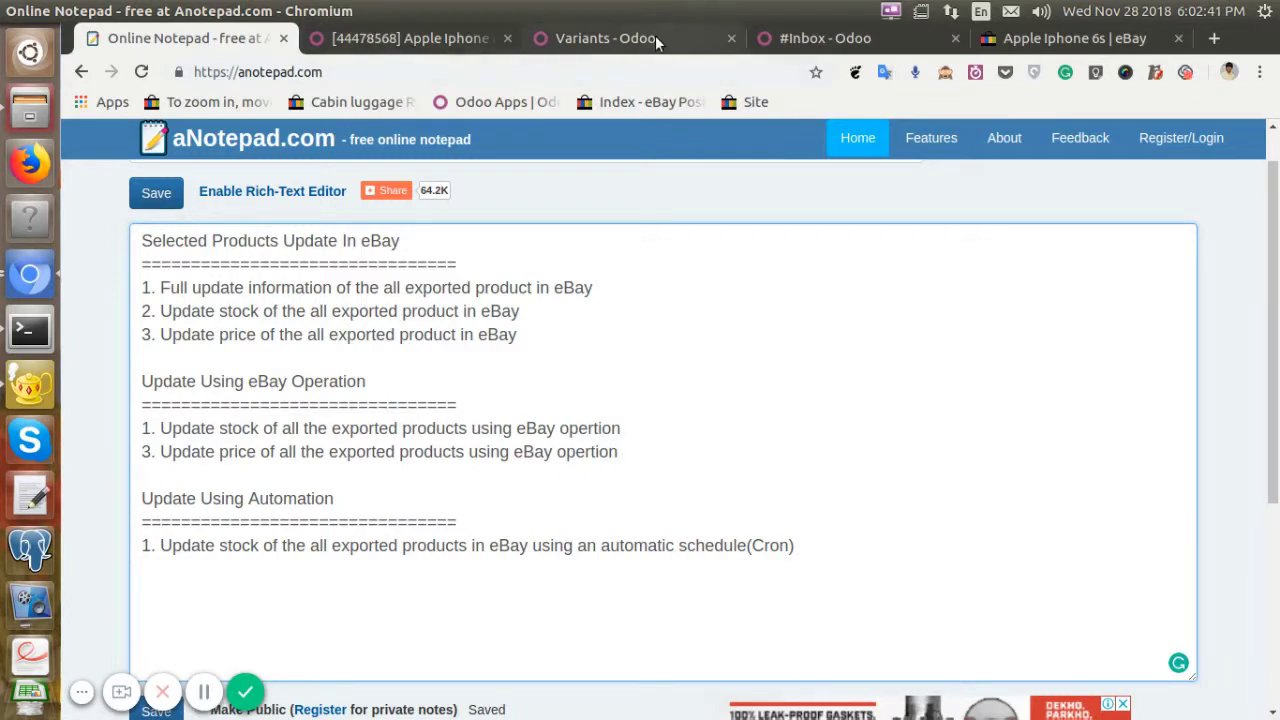
- From the eBay Dashboard in Odoo, execute the ERP => eBay Update Stock operation for the Emipro eBay Germany (Sandbox) instance
{"action": "left_click", "coordinate": [615, 38]}
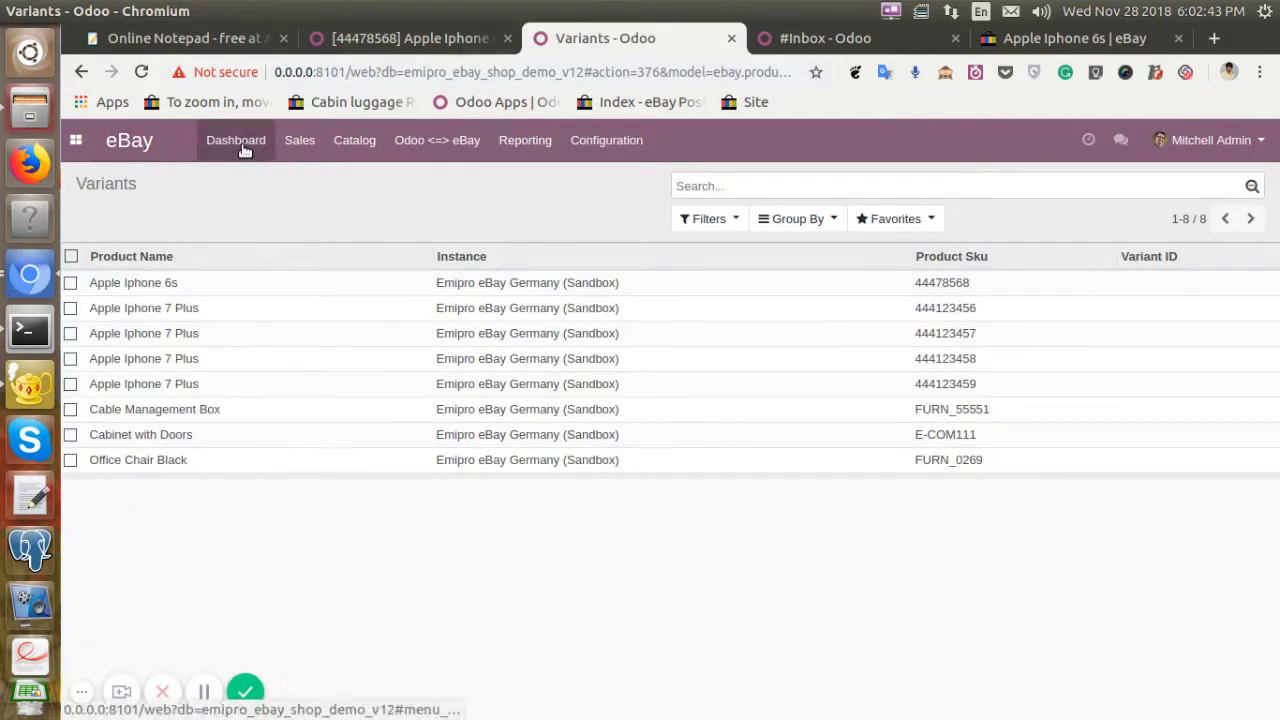
{"action": "left_click", "coordinate": [242, 145]}
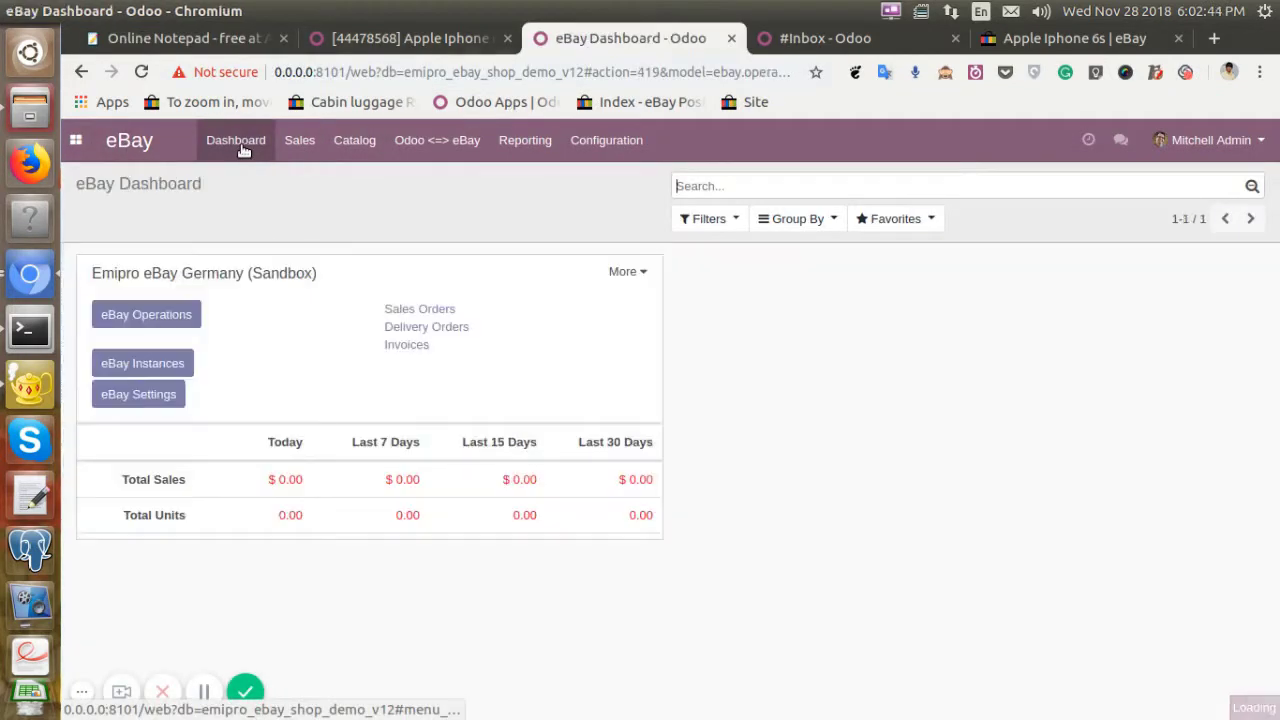
{"action": "left_click", "coordinate": [145, 315]}
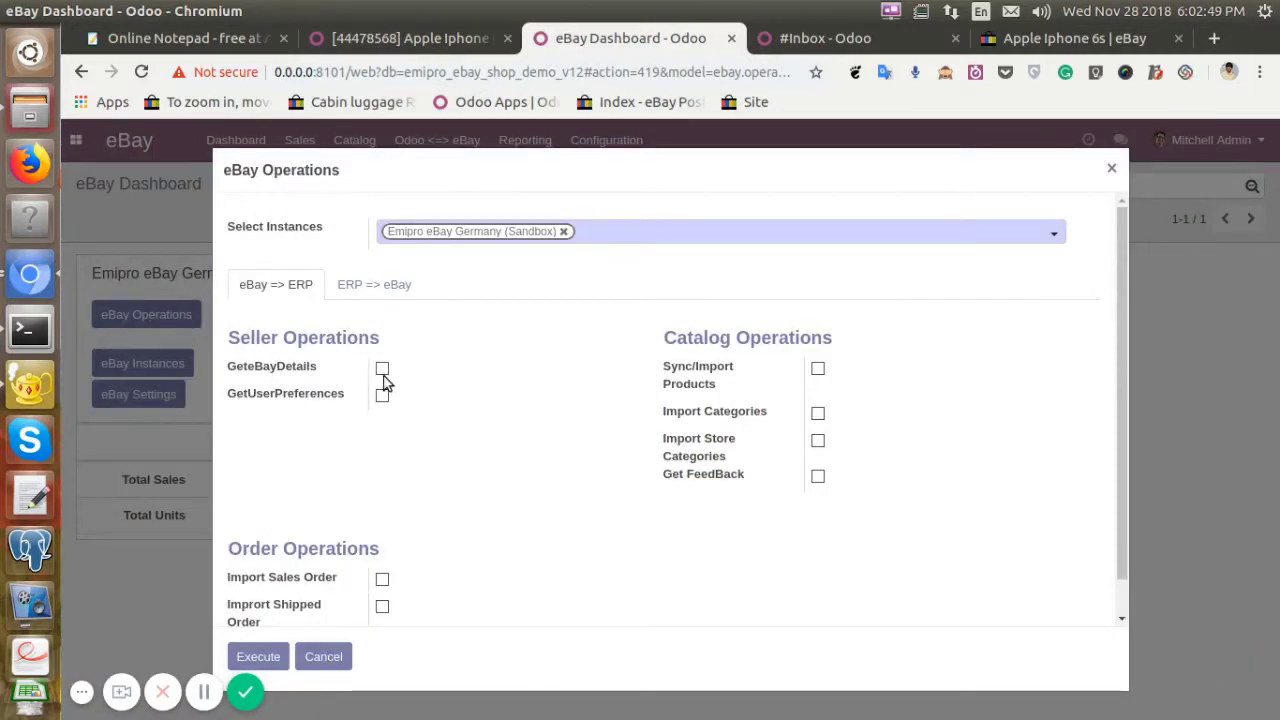
{"action": "left_click", "coordinate": [378, 290]}
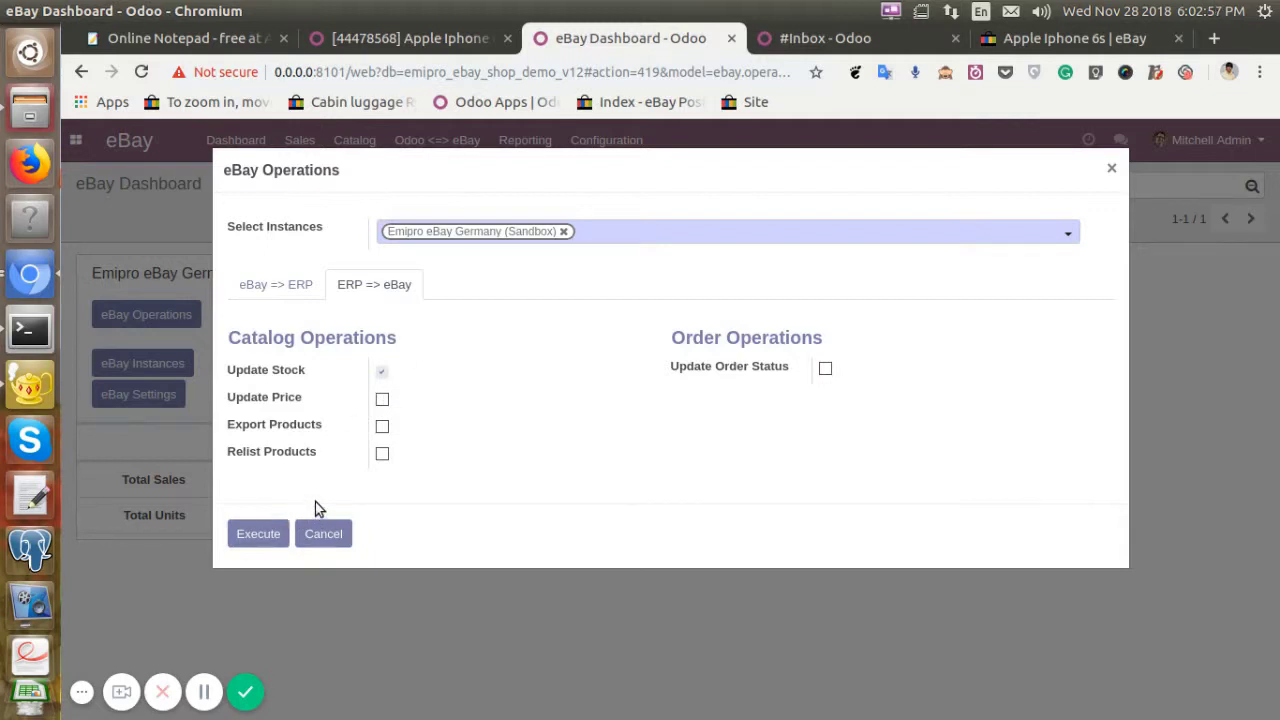
{"action": "left_click", "coordinate": [258, 537]}
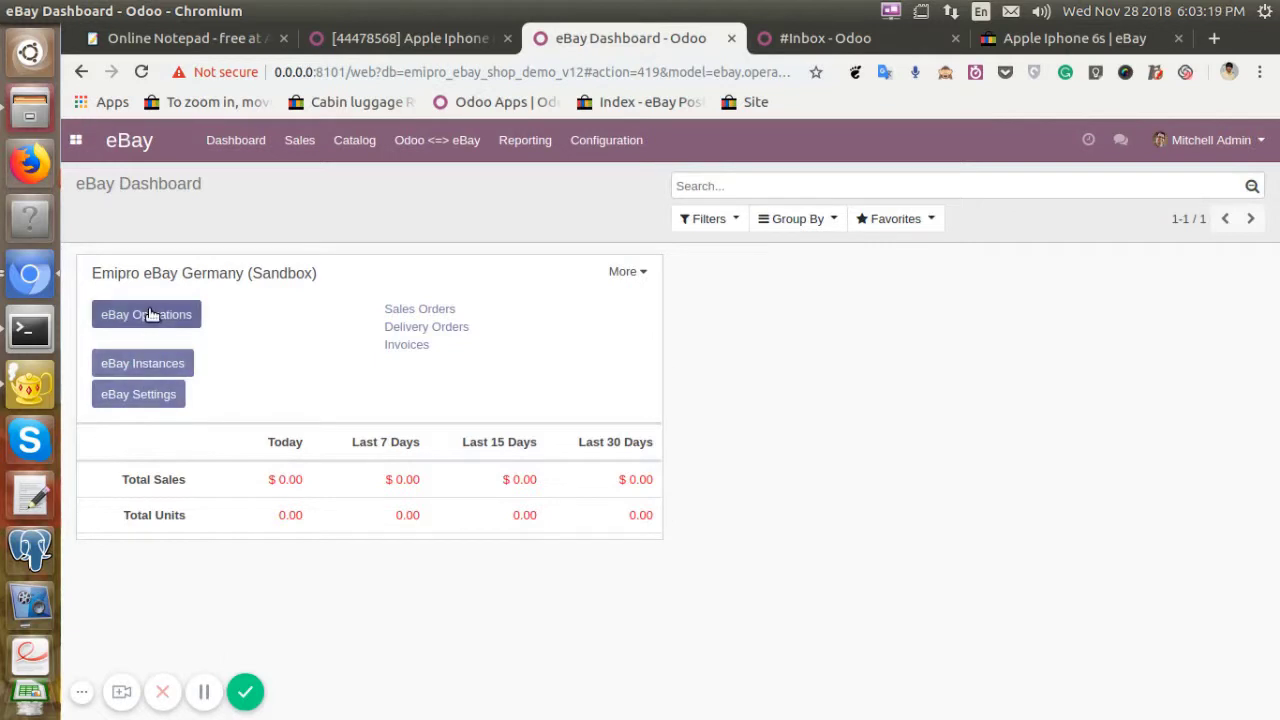
- Highlight the notepad's eBay operation price item, and execute the ERP => eBay Update Price operation for Emipro eBay Germany (Sandbox) in Odoo
{"action": "left_click", "coordinate": [180, 38]}
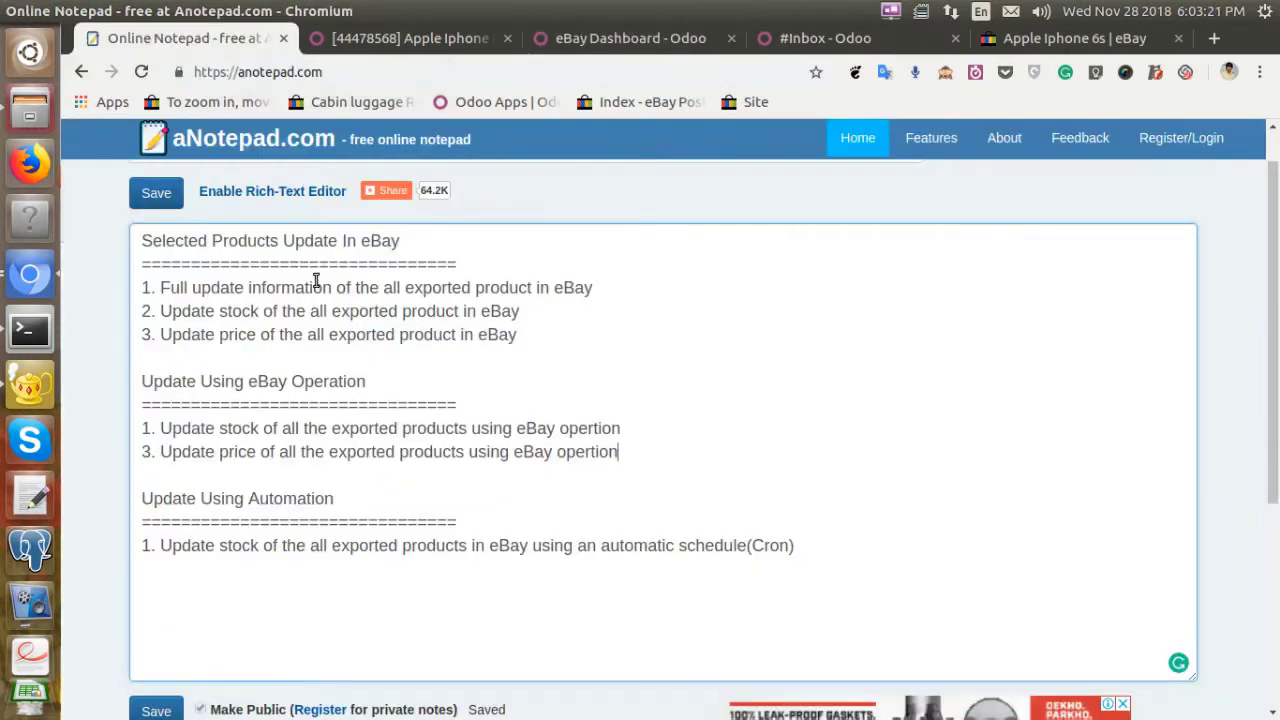
{"action": "left_click_drag", "start_coordinate": [619, 452], "coordinate": [126, 444]}
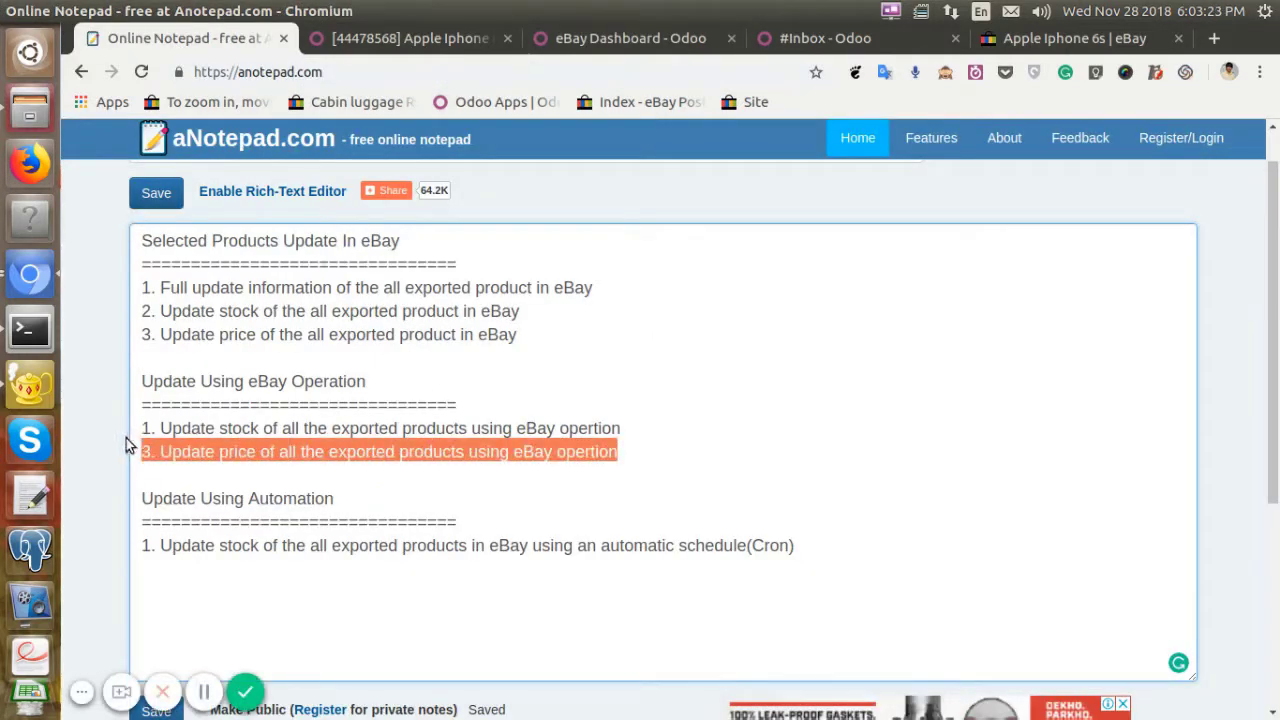
{"action": "left_click", "coordinate": [590, 35]}
{"action": "left_click", "coordinate": [158, 318]}
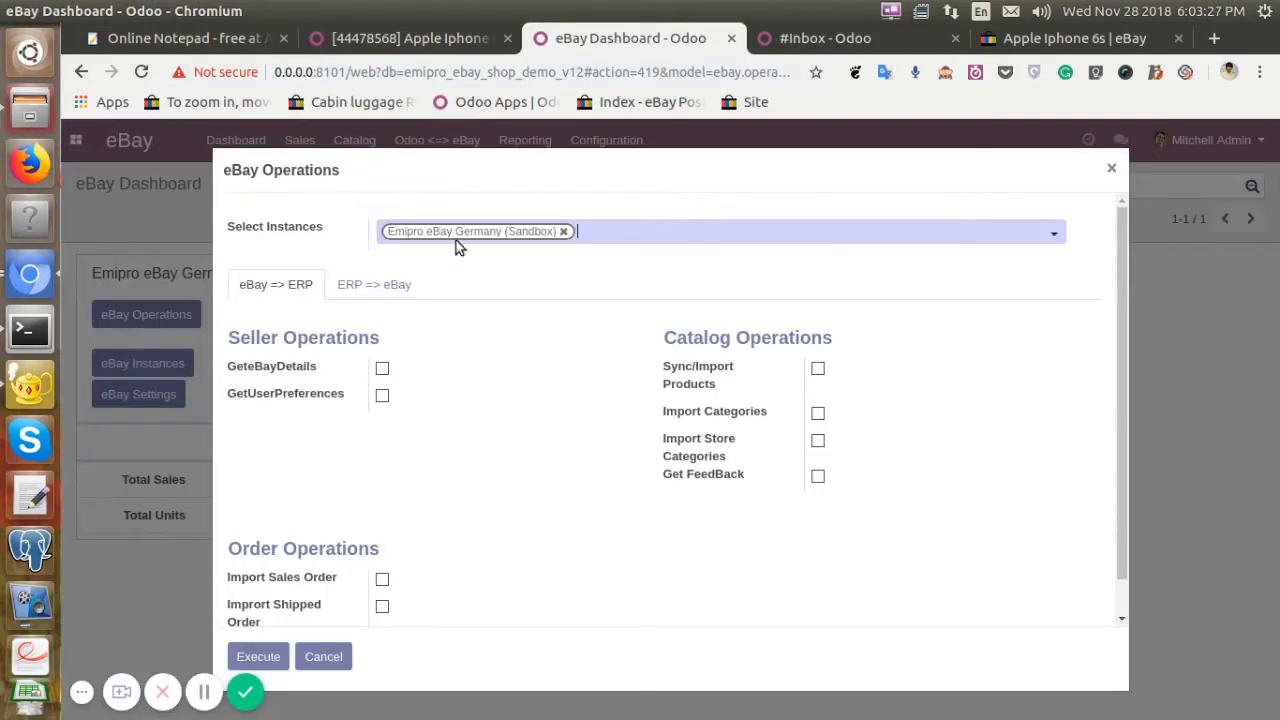
{"action": "left_click", "coordinate": [415, 285]}
{"action": "left_click", "coordinate": [382, 398]}
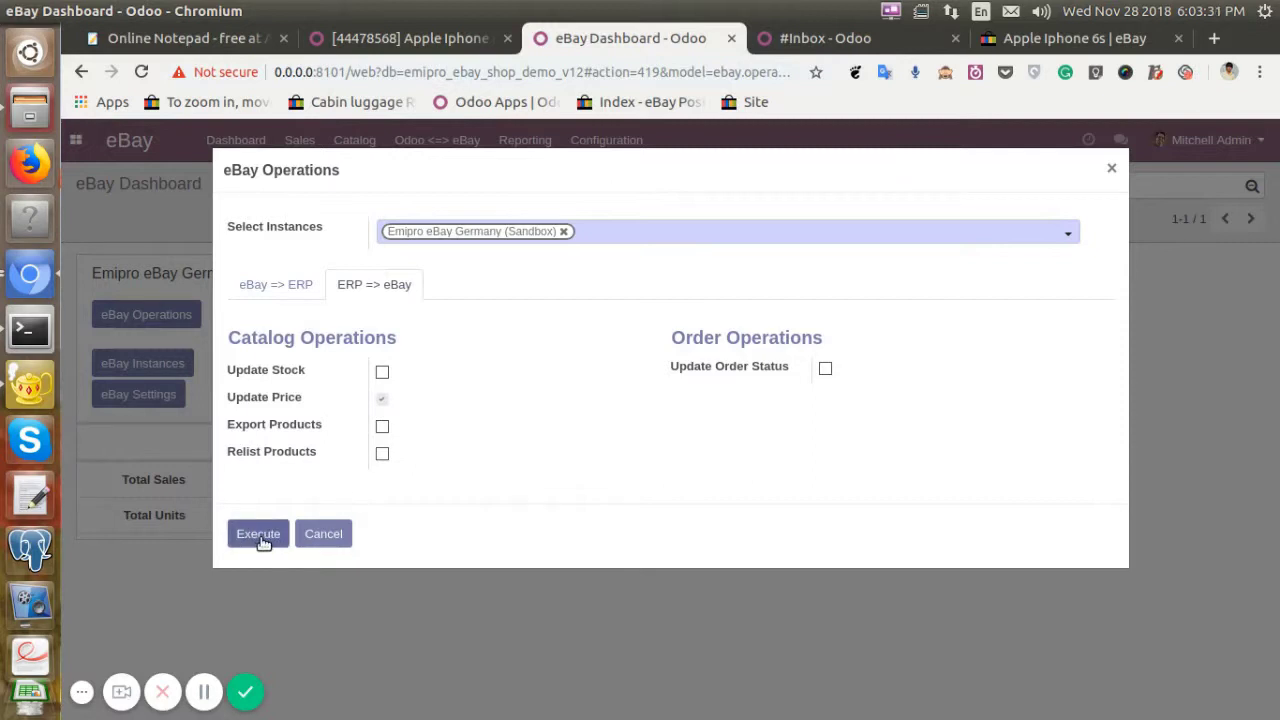
{"action": "left_click", "coordinate": [261, 539]}
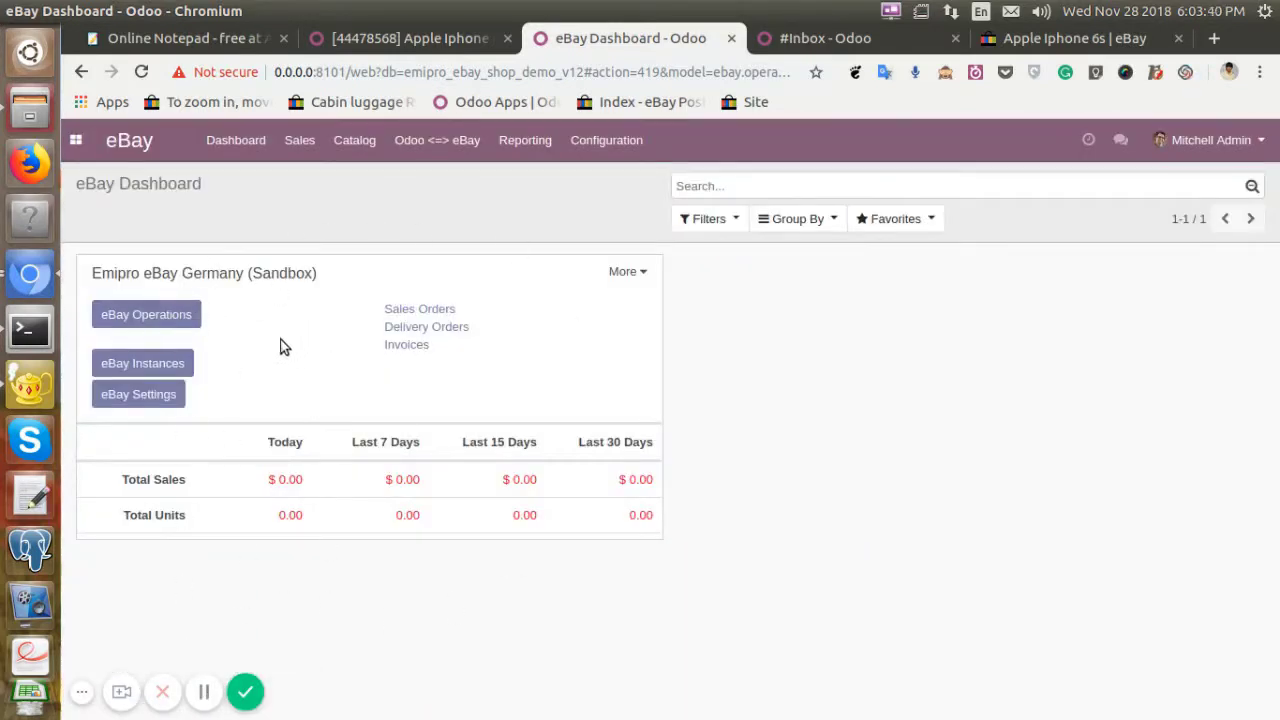
{"action": "left_click", "coordinate": [205, 691]}
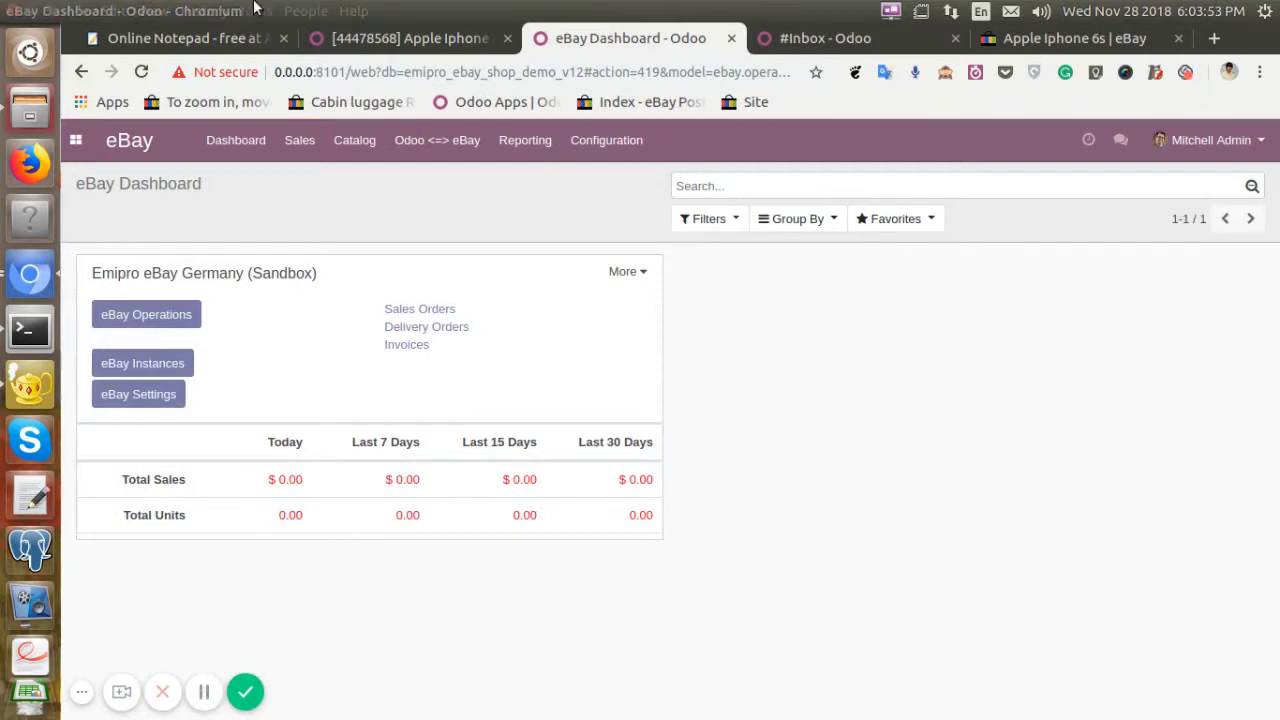
- Return to the online notepad and highlight the heading "Update Using Automation" and its automatic schedule (Cron) stock update item
{"action": "left_click", "coordinate": [250, 38]}
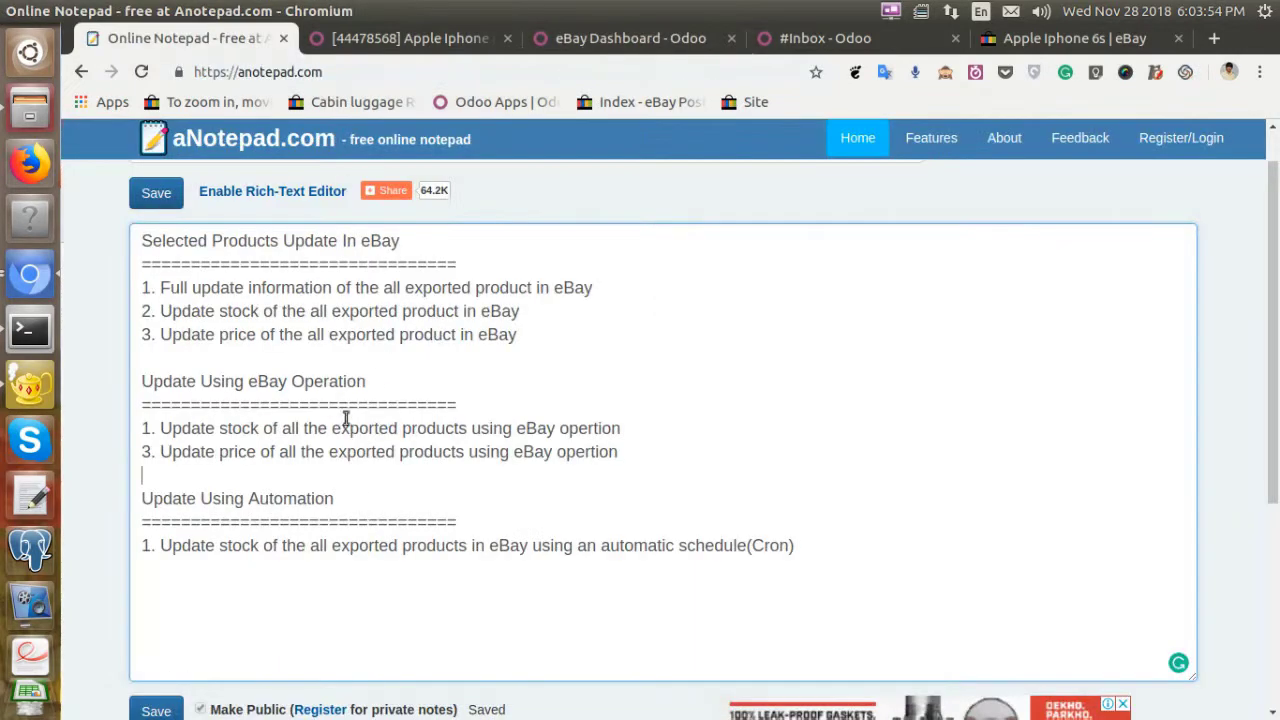
{"action": "left_click", "coordinate": [340, 503]}
{"action": "left_click_drag", "start_coordinate": [324, 503], "coordinate": [140, 500]}
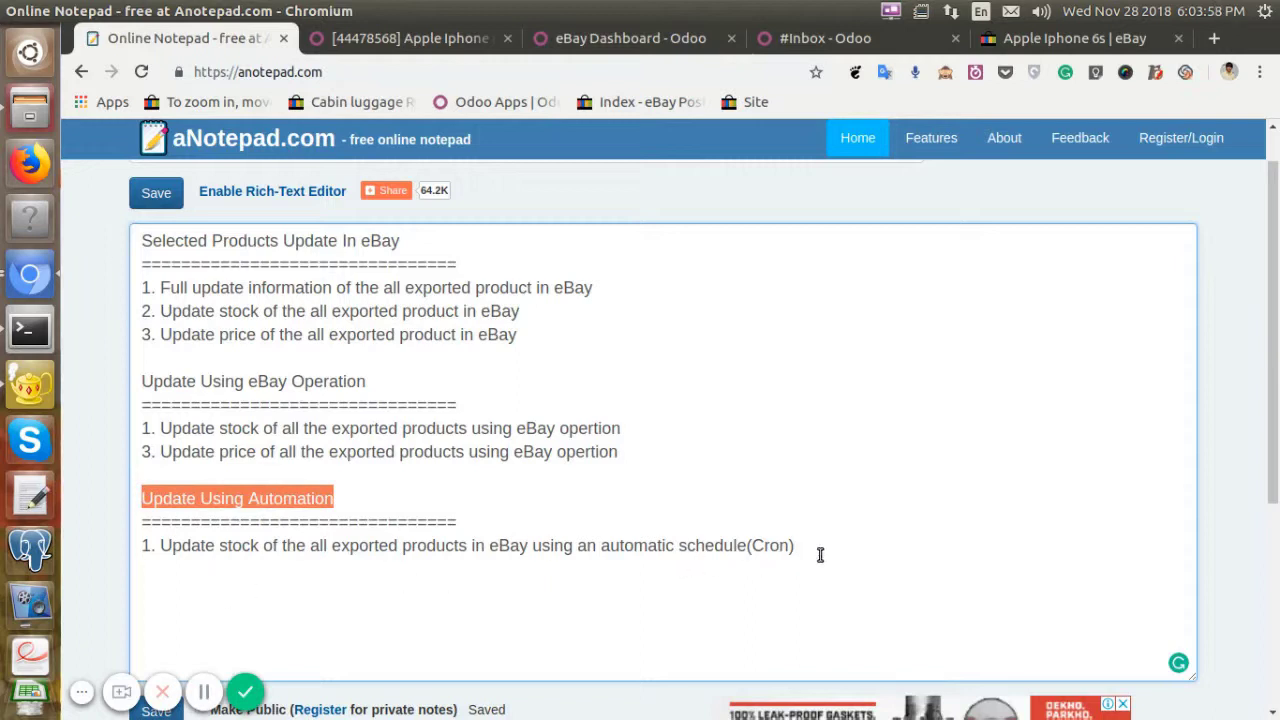
{"action": "left_click_drag", "start_coordinate": [820, 552], "coordinate": [135, 545]}
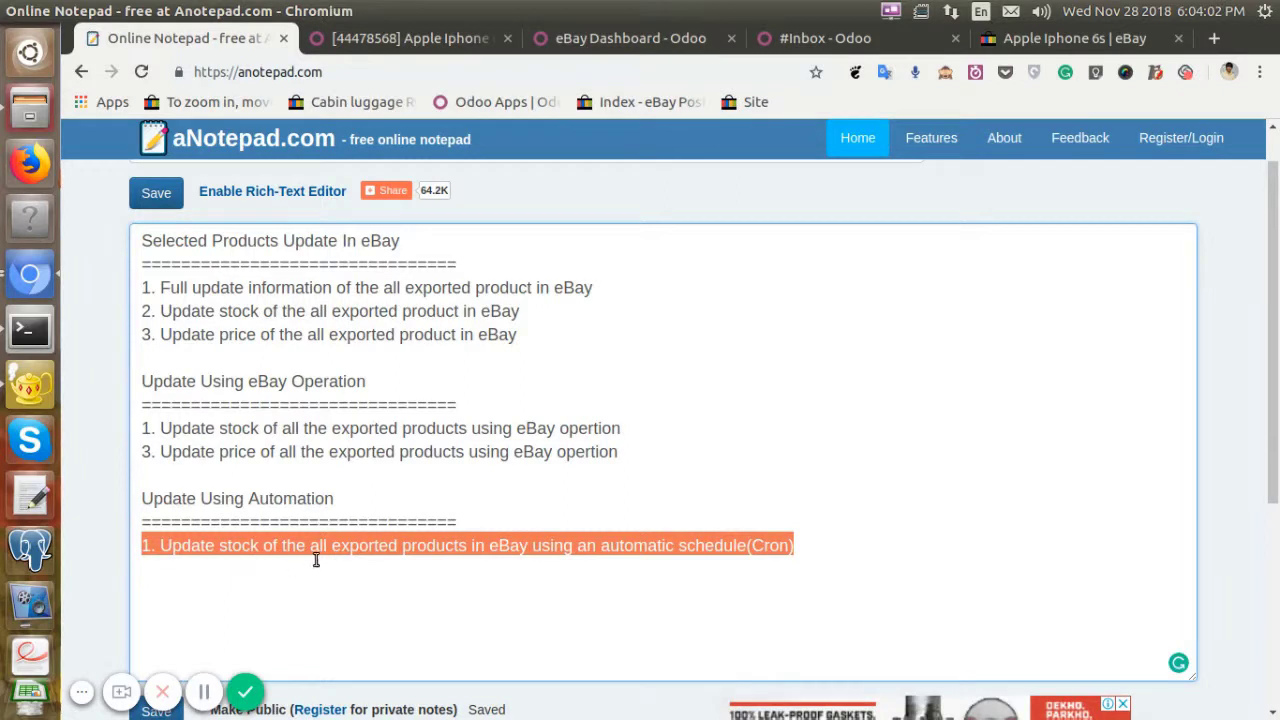
{"action": "left_click", "coordinate": [637, 450]}
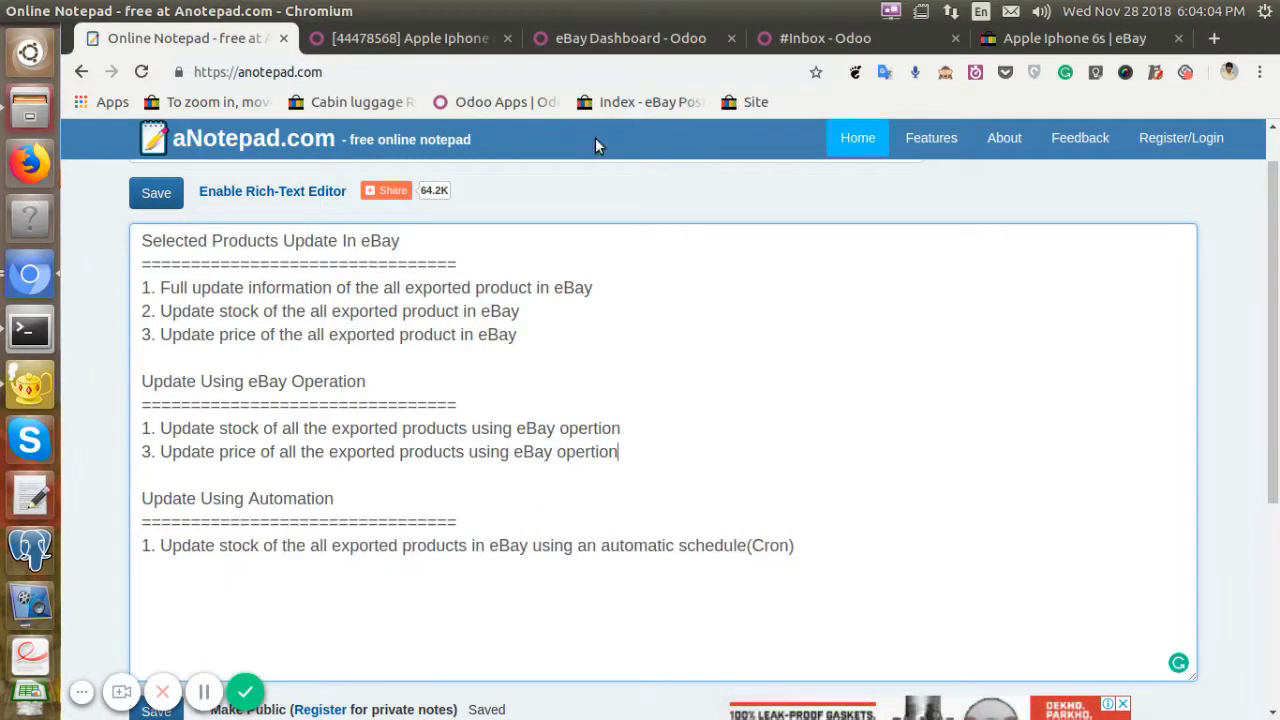
- Open the eBay settings in Odoo and select the Emipro eBay Germany (Sandbox) instance for configuration
{"action": "left_click", "coordinate": [600, 40]}
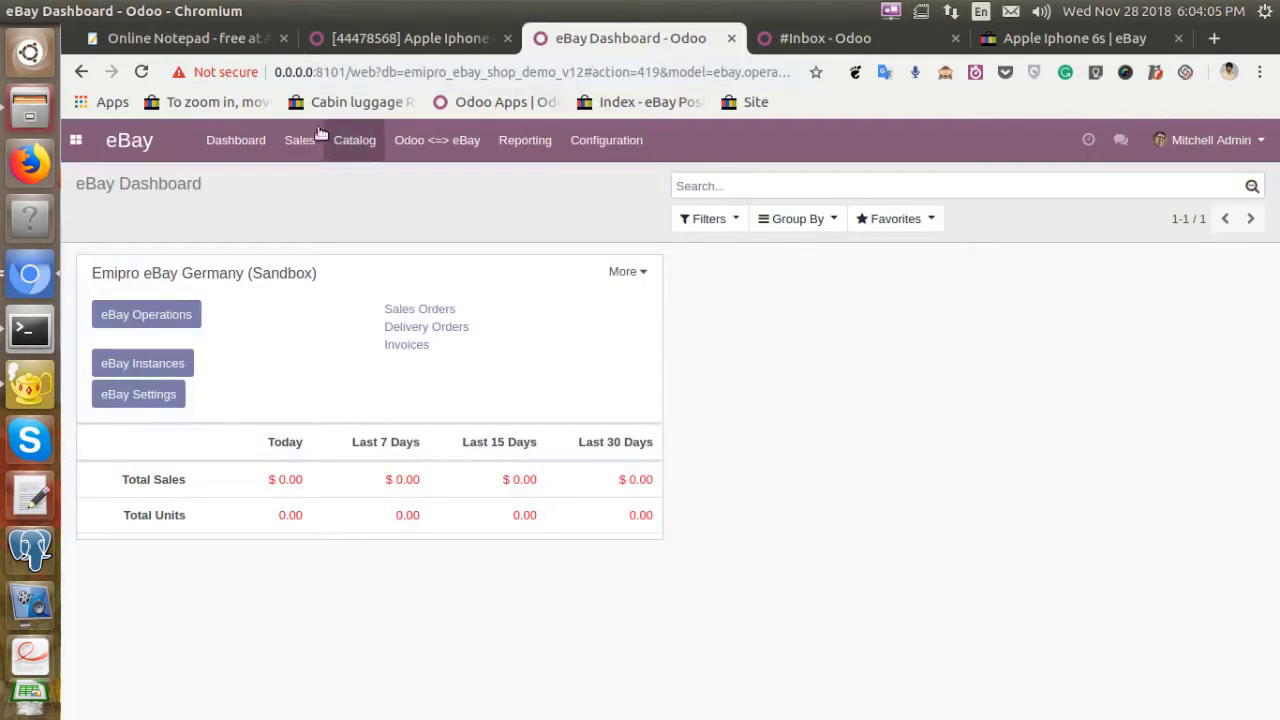
{"action": "left_click", "coordinate": [619, 149]}
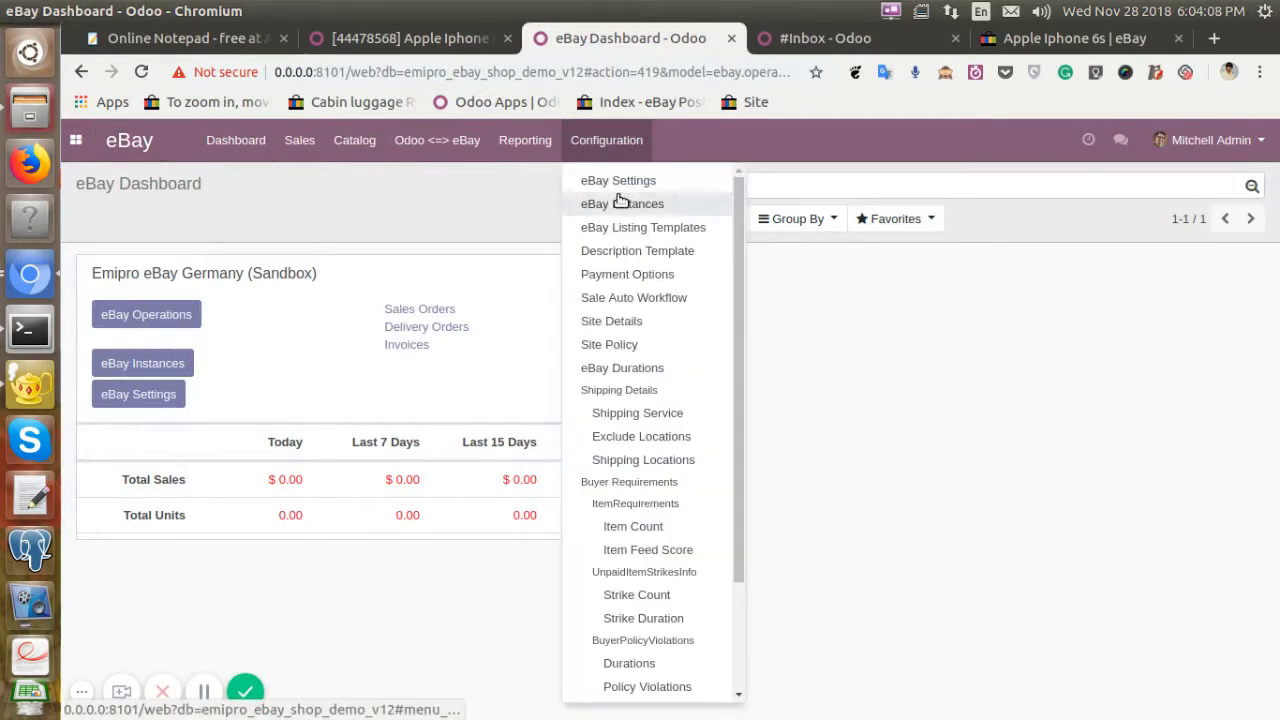
{"action": "left_click", "coordinate": [607, 190]}
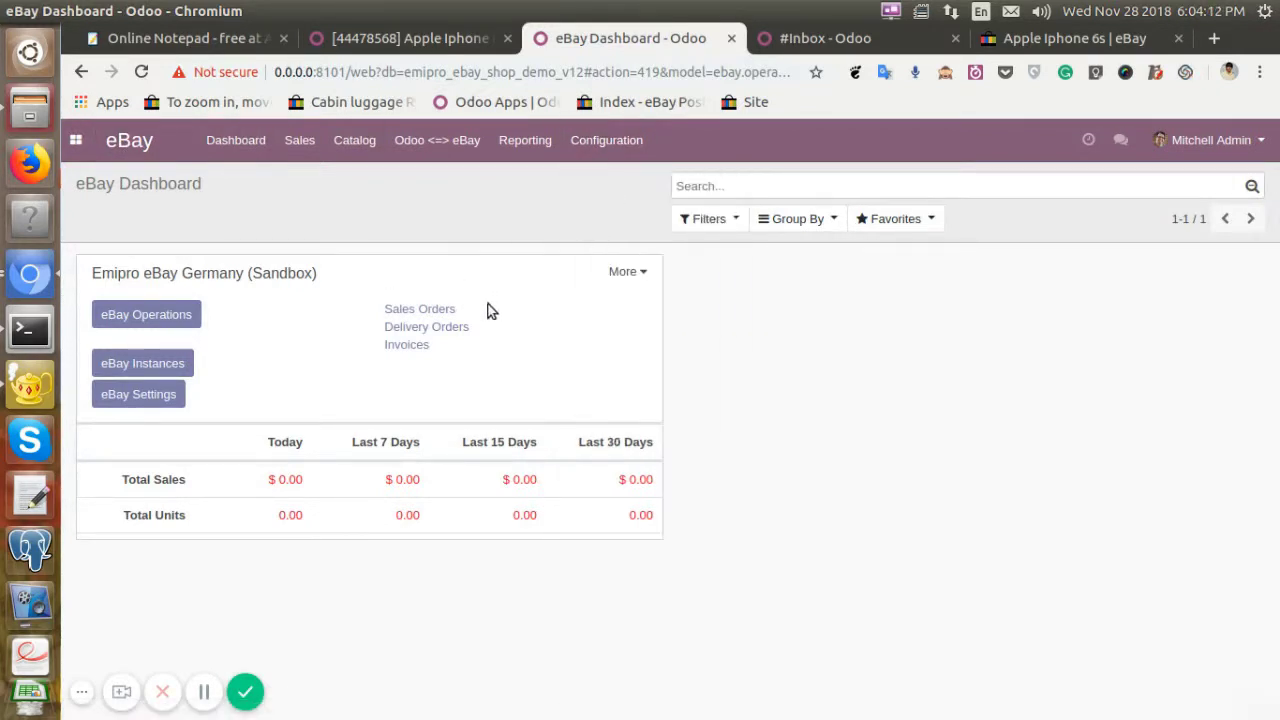
{"action": "left_click", "coordinate": [470, 330]}
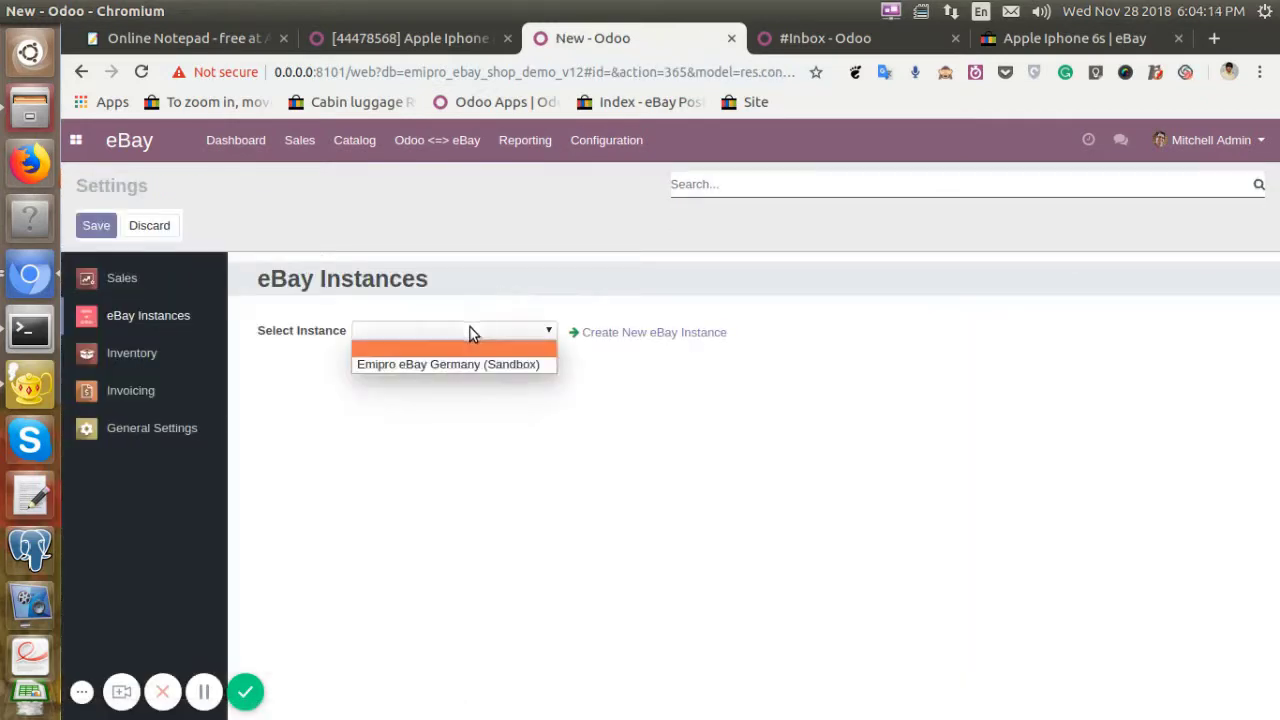
{"action": "left_click", "coordinate": [428, 365]}
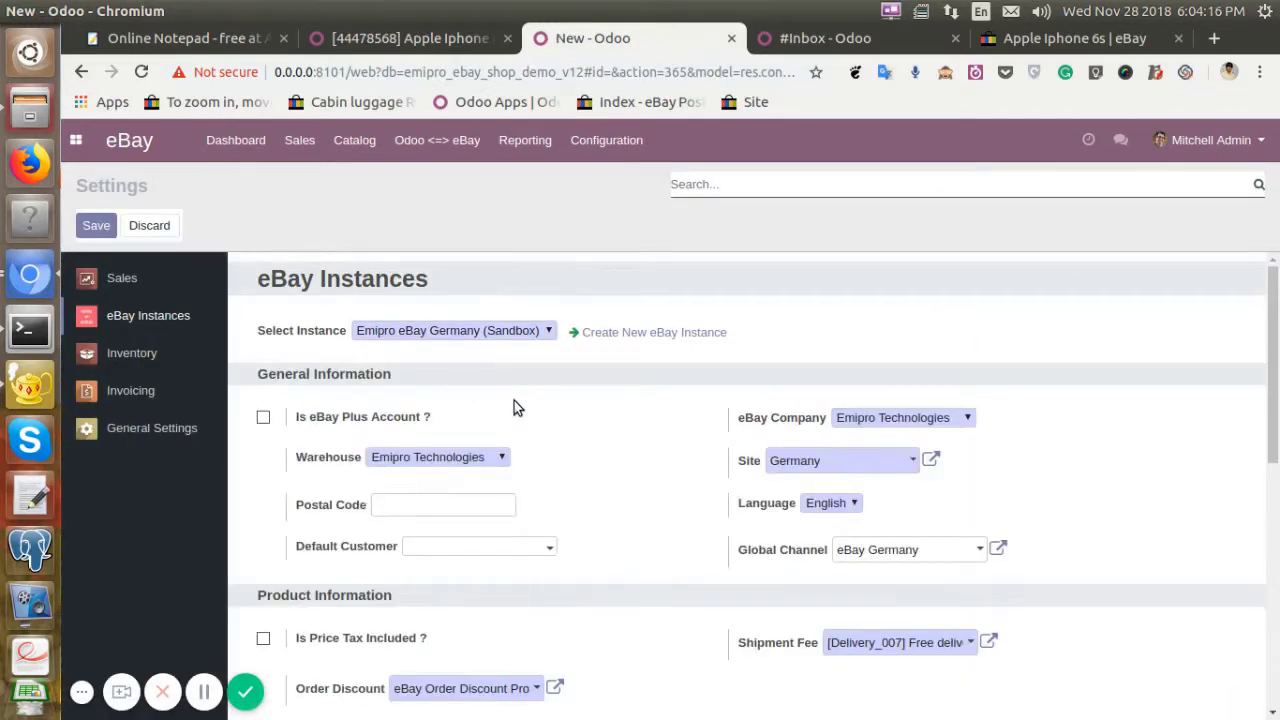
- Highlight the "Inventory Information" section heading and the "Auto Inventory Export ?" option in the eBay instance settings
{"action": "scroll", "coordinate": [514, 400], "scroll_direction": "down", "scroll_amount": 3}
{"action": "scroll", "coordinate": [514, 403], "scroll_direction": "down", "scroll_amount": 3}
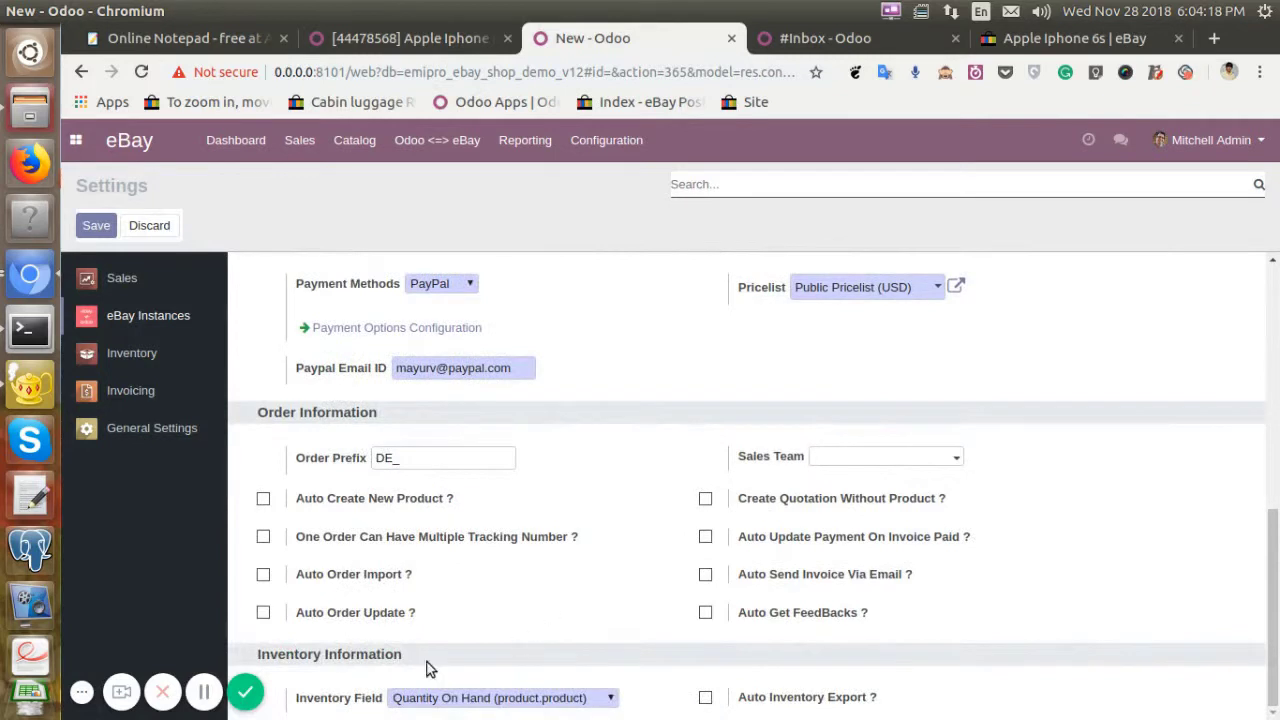
{"action": "left_click_drag", "start_coordinate": [403, 656], "coordinate": [252, 658]}
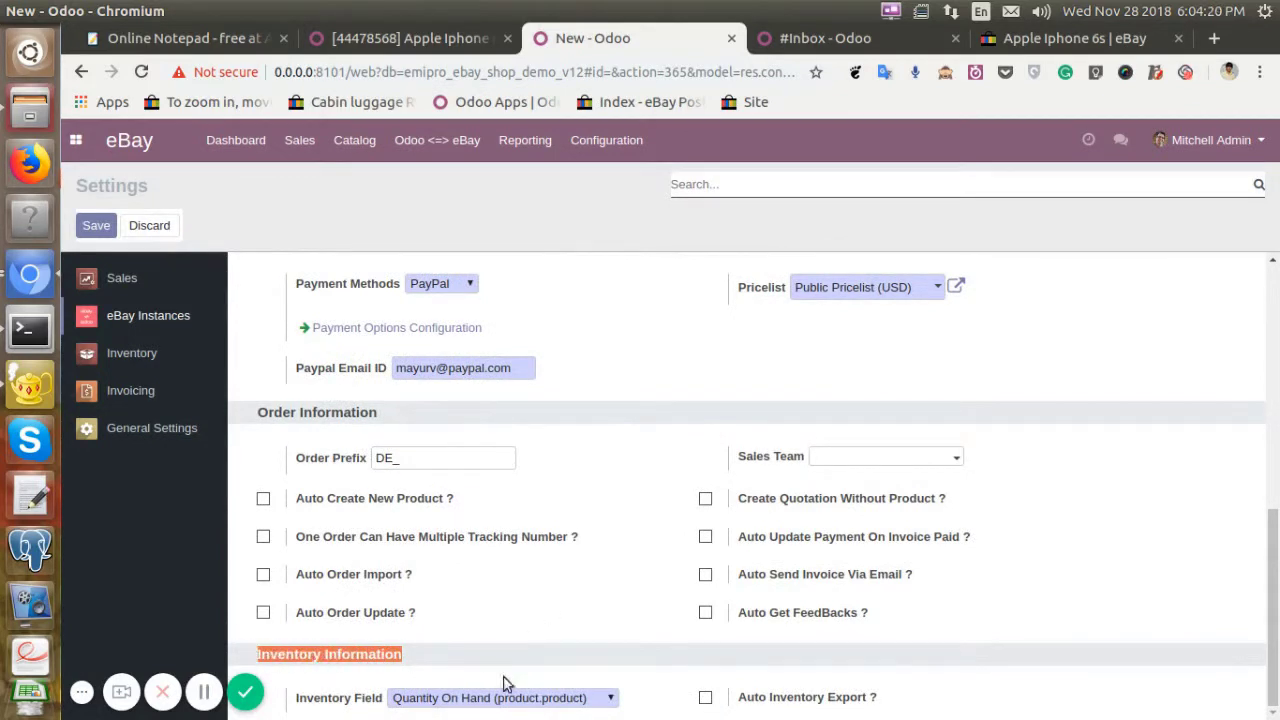
{"action": "left_click", "coordinate": [670, 660]}
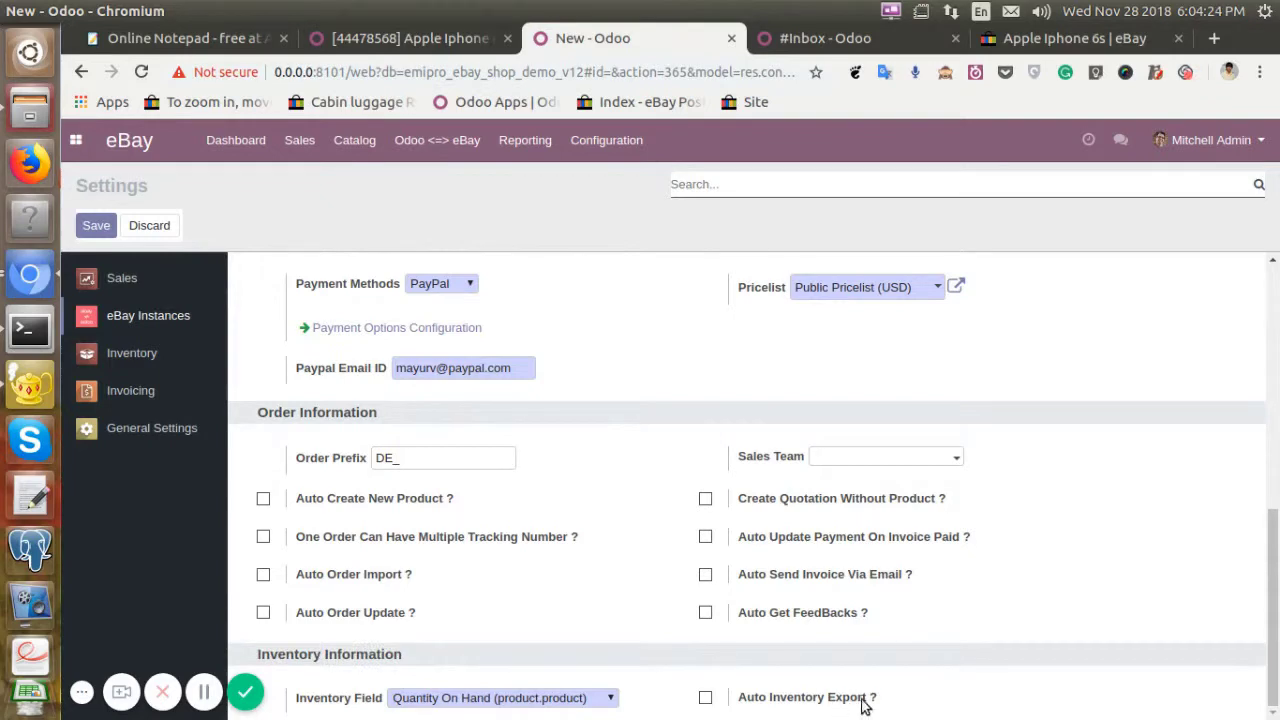
{"action": "left_click_drag", "start_coordinate": [853, 700], "coordinate": [740, 695]}
- Check the automation item in the online notepad again and return to the eBay instance settings in Odoo
{"action": "key", "text": "alt+Tab"}
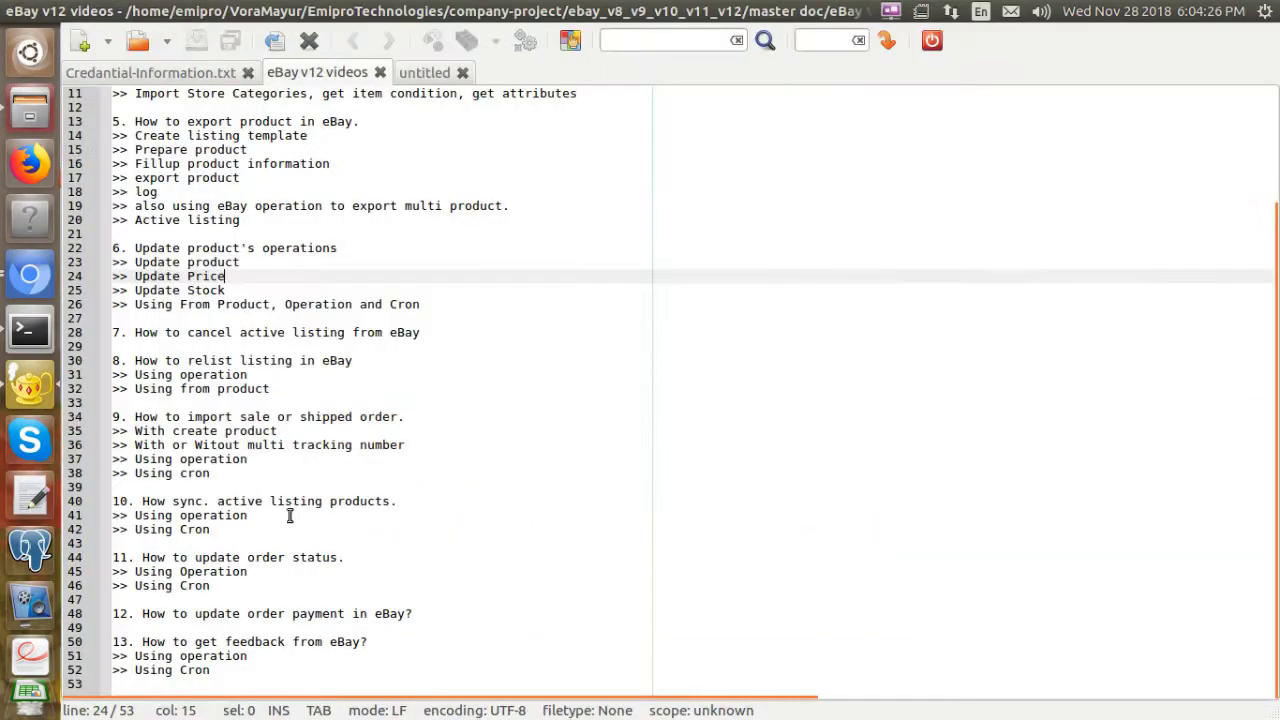
{"action": "key", "text": "alt+Tab"}
{"action": "left_click", "coordinate": [190, 38]}
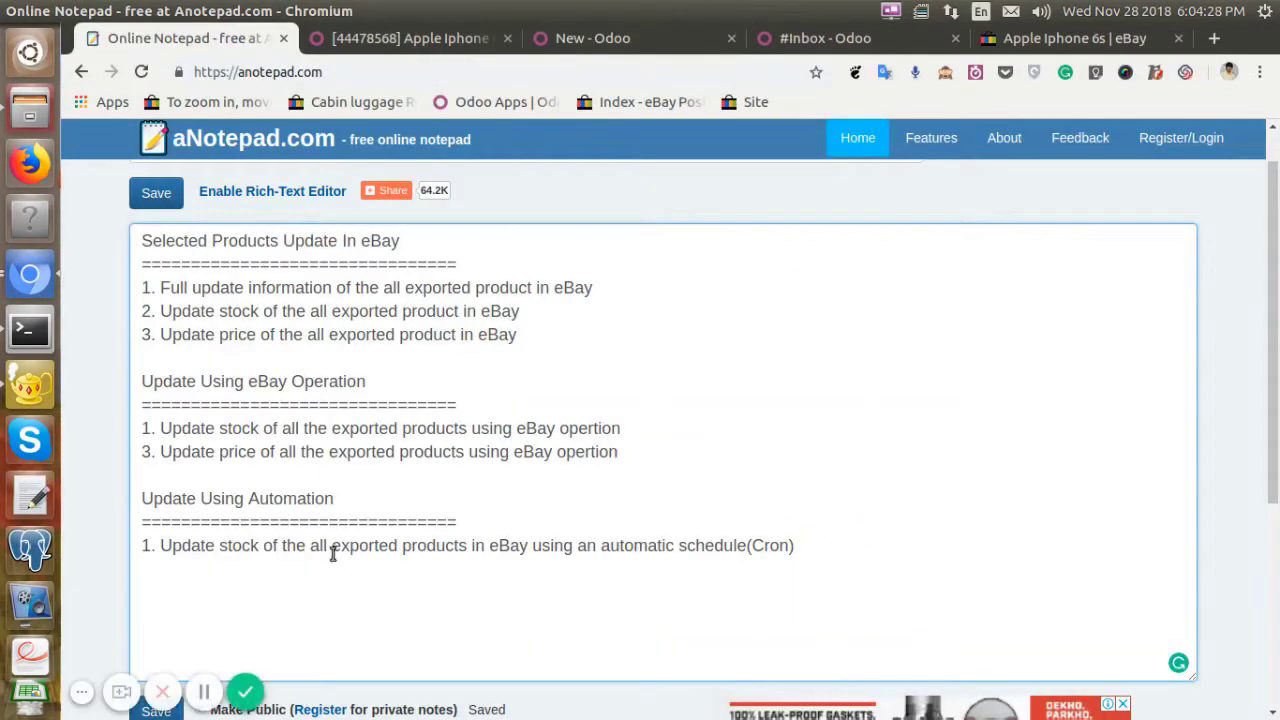
{"action": "left_click", "coordinate": [608, 38]}
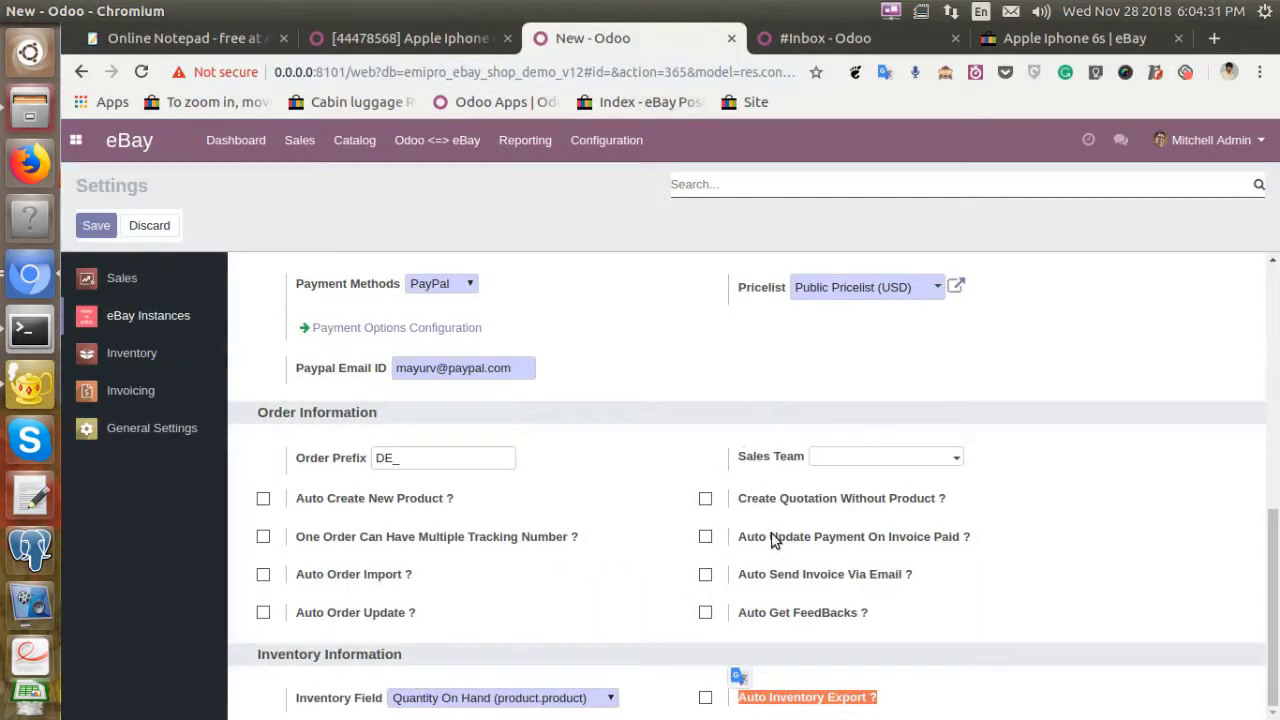
- Enable Auto Inventory Export for the eBay Germany (Sandbox) instance and set its update interval to 3 hours
{"action": "left_click", "coordinate": [705, 699]}
{"action": "scroll", "coordinate": [800, 590], "scroll_direction": "down", "scroll_amount": 1}
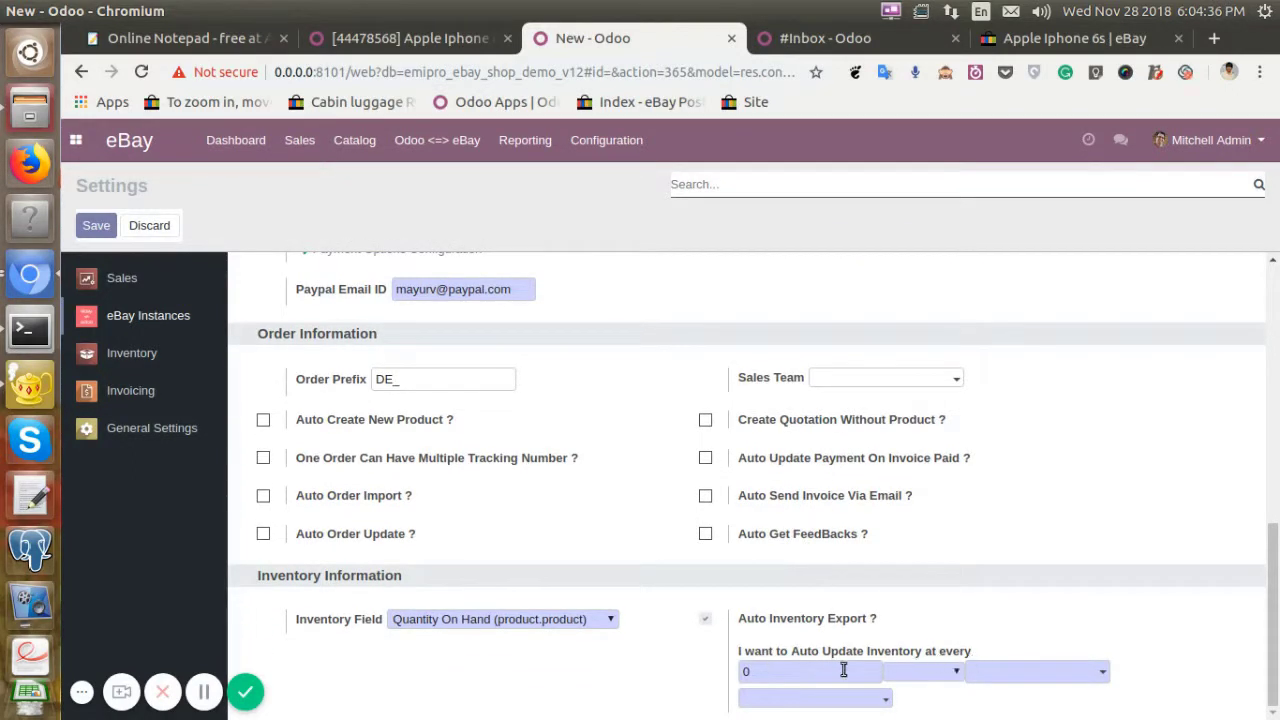
{"action": "type", "text": "3"}
{"action": "left_click", "coordinate": [913, 675]}
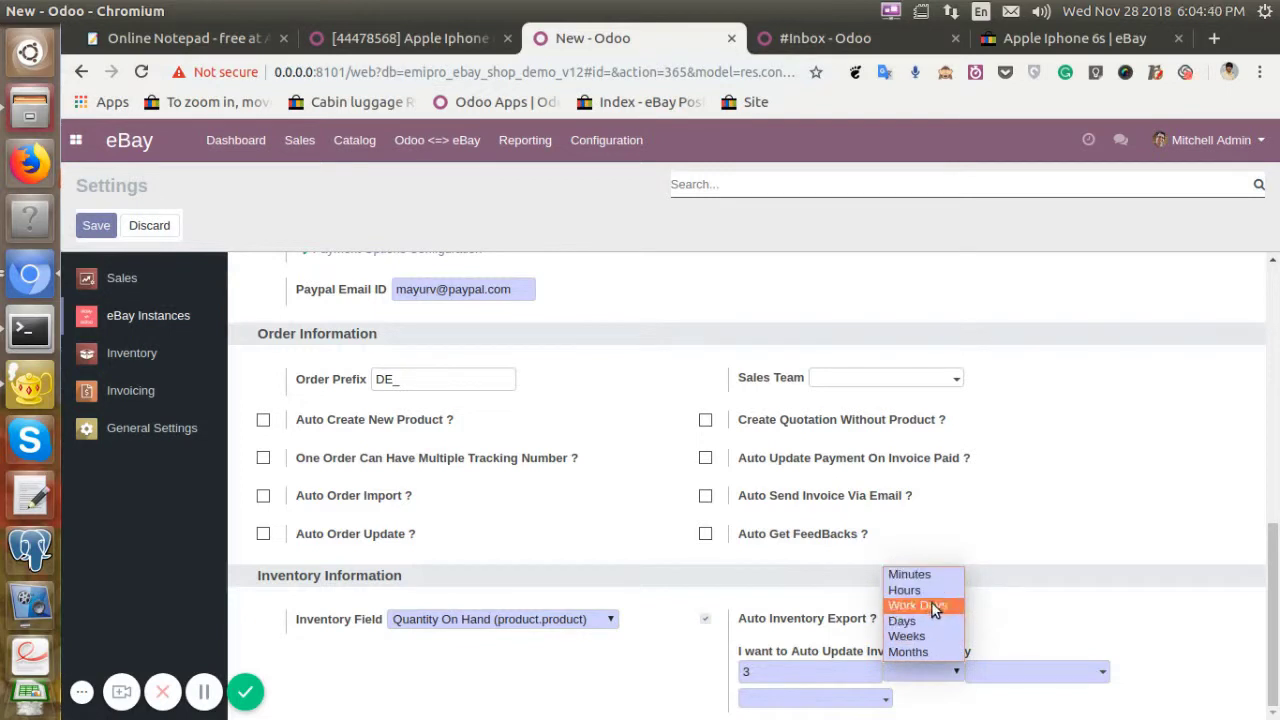
{"action": "left_click", "coordinate": [931, 591]}
- Schedule the inventory update's start for November 28, 2018 with the administrator as responsible user, and save the settings
{"action": "left_click", "coordinate": [1006, 676]}
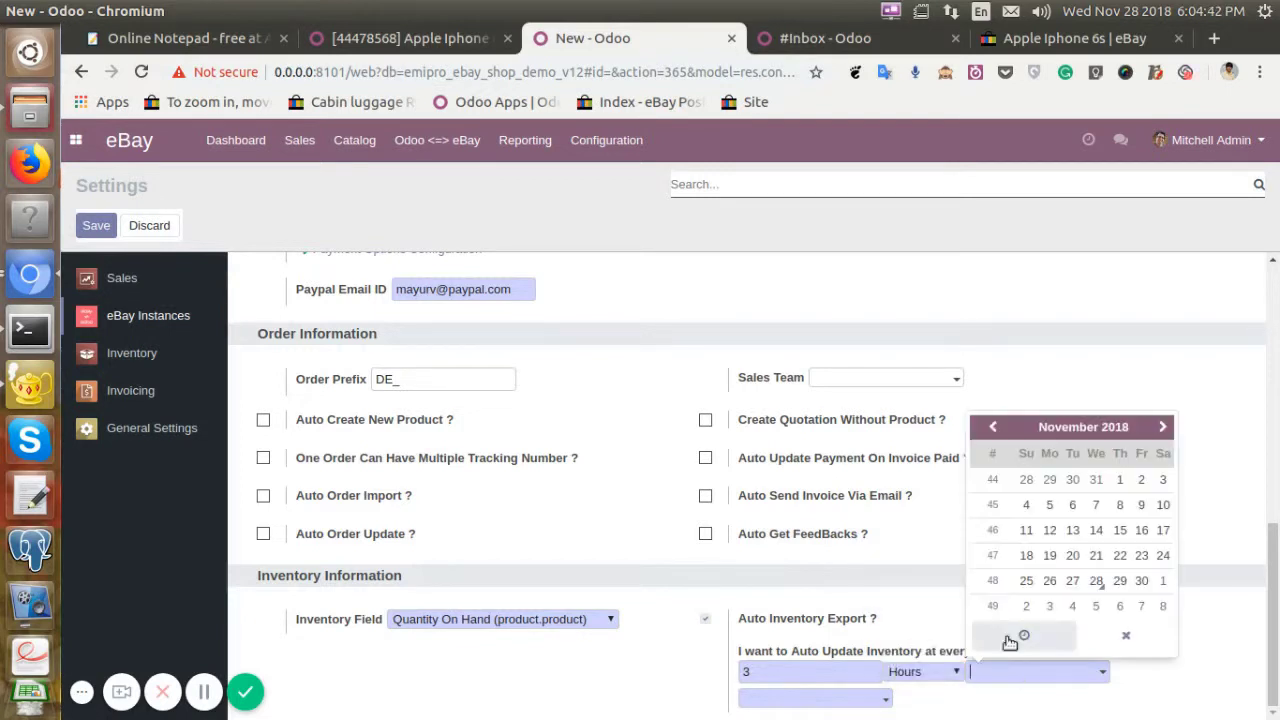
{"action": "left_click", "coordinate": [1100, 585]}
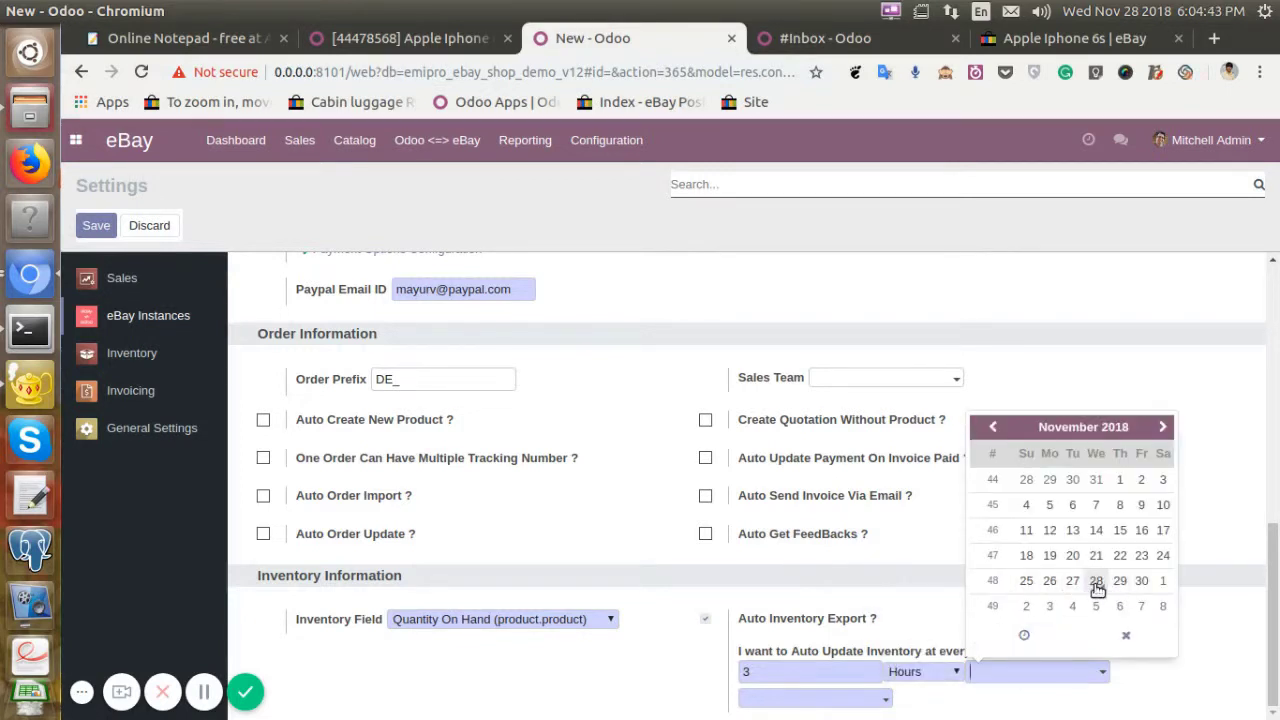
{"action": "left_click", "coordinate": [1015, 705]}
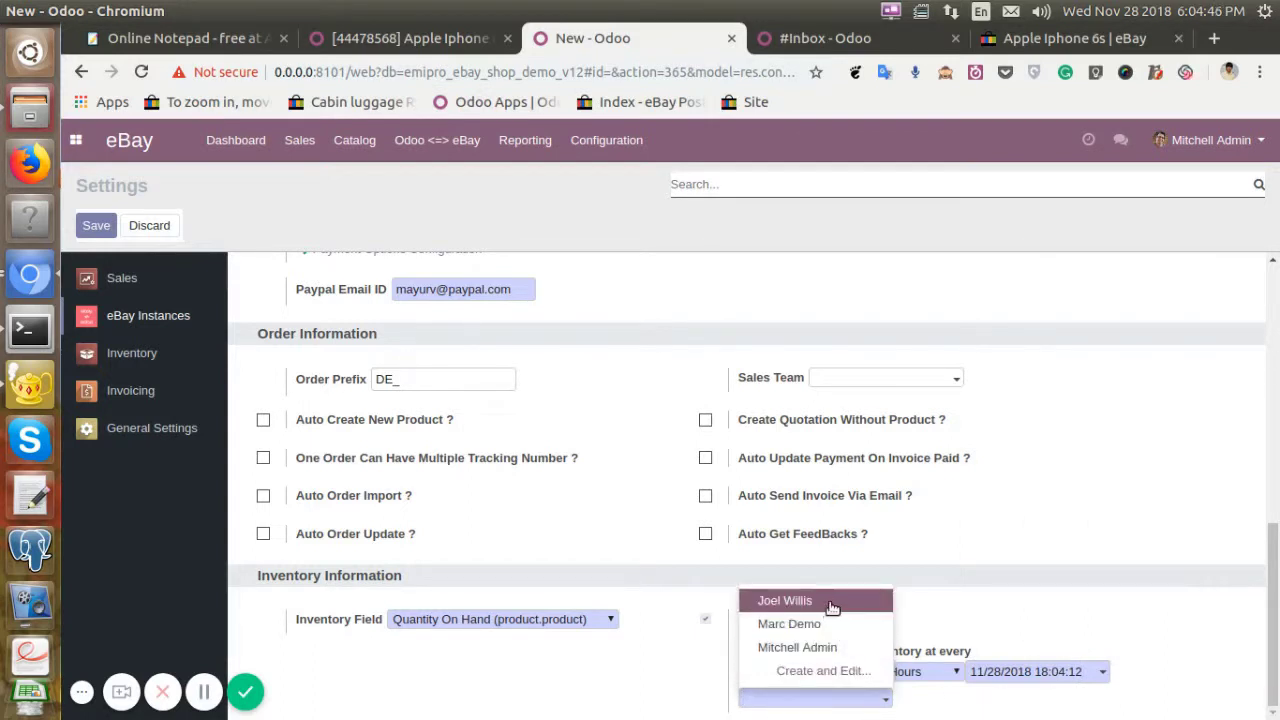
{"action": "left_click", "coordinate": [831, 646]}
{"action": "scroll", "coordinate": [993, 600], "scroll_direction": "down", "scroll_amount": 1}
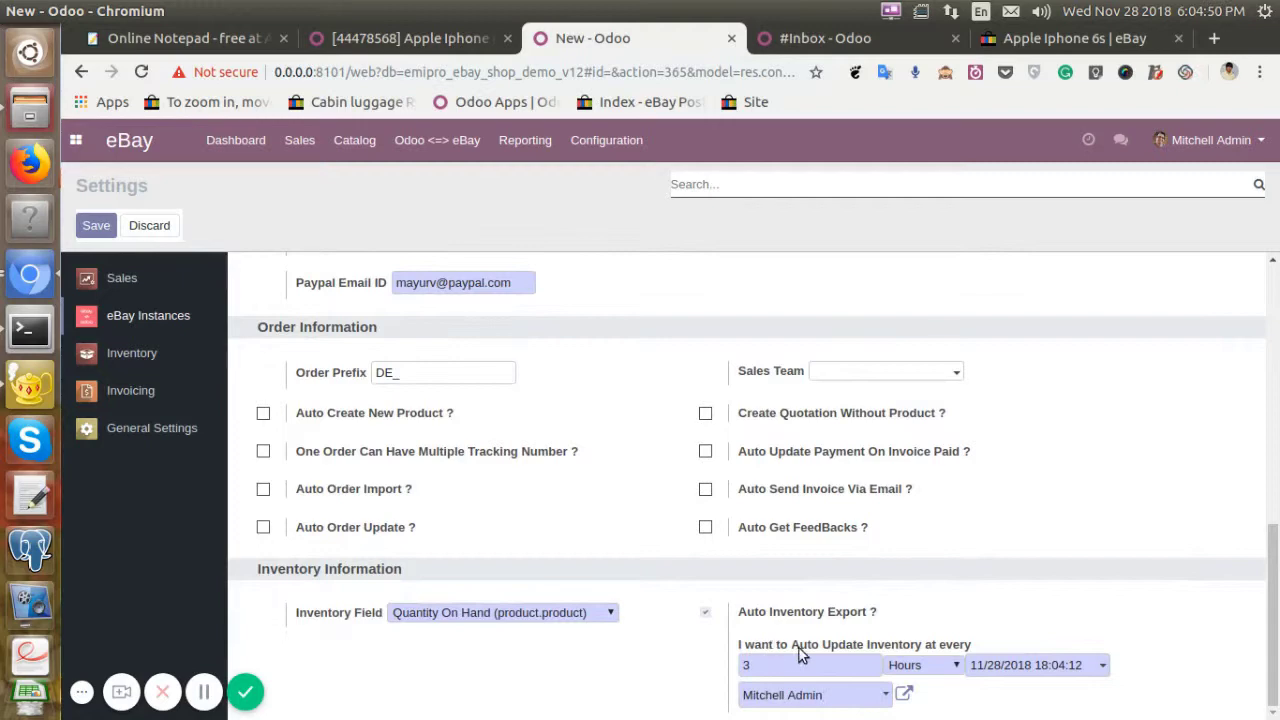
{"action": "scroll", "coordinate": [799, 648], "scroll_direction": "up", "scroll_amount": 10}
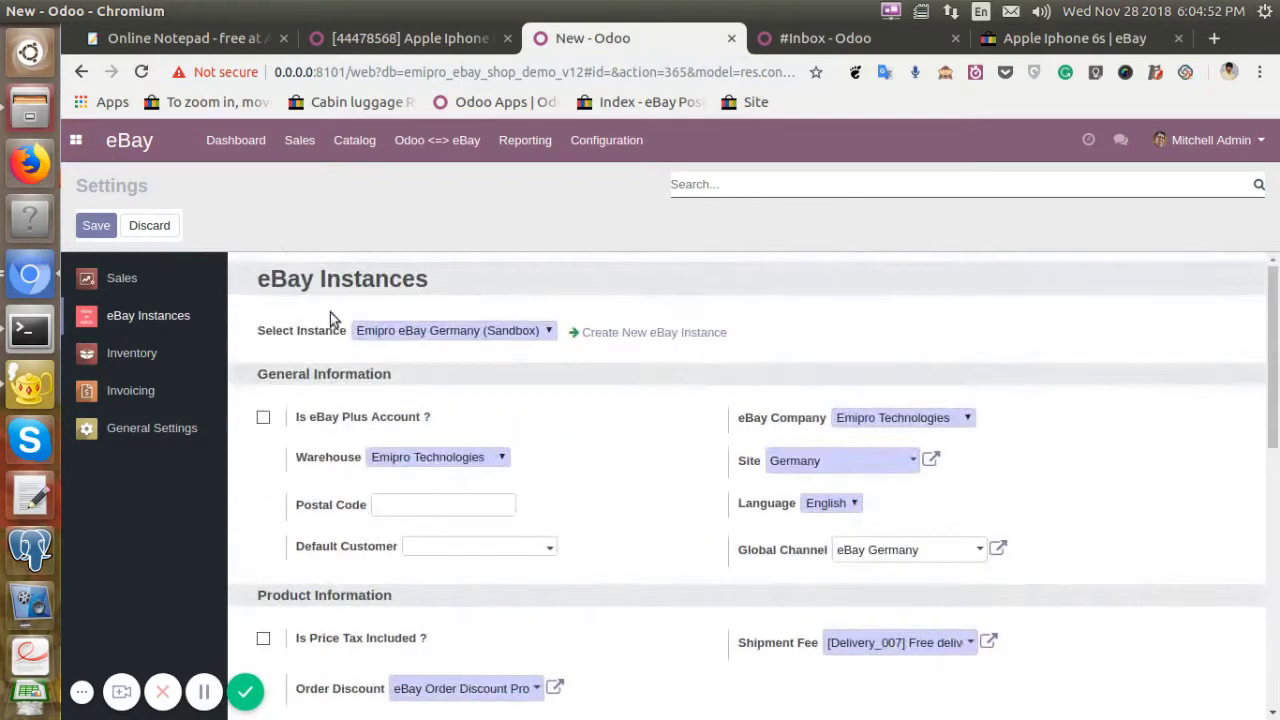
{"action": "left_click", "coordinate": [106, 234]}
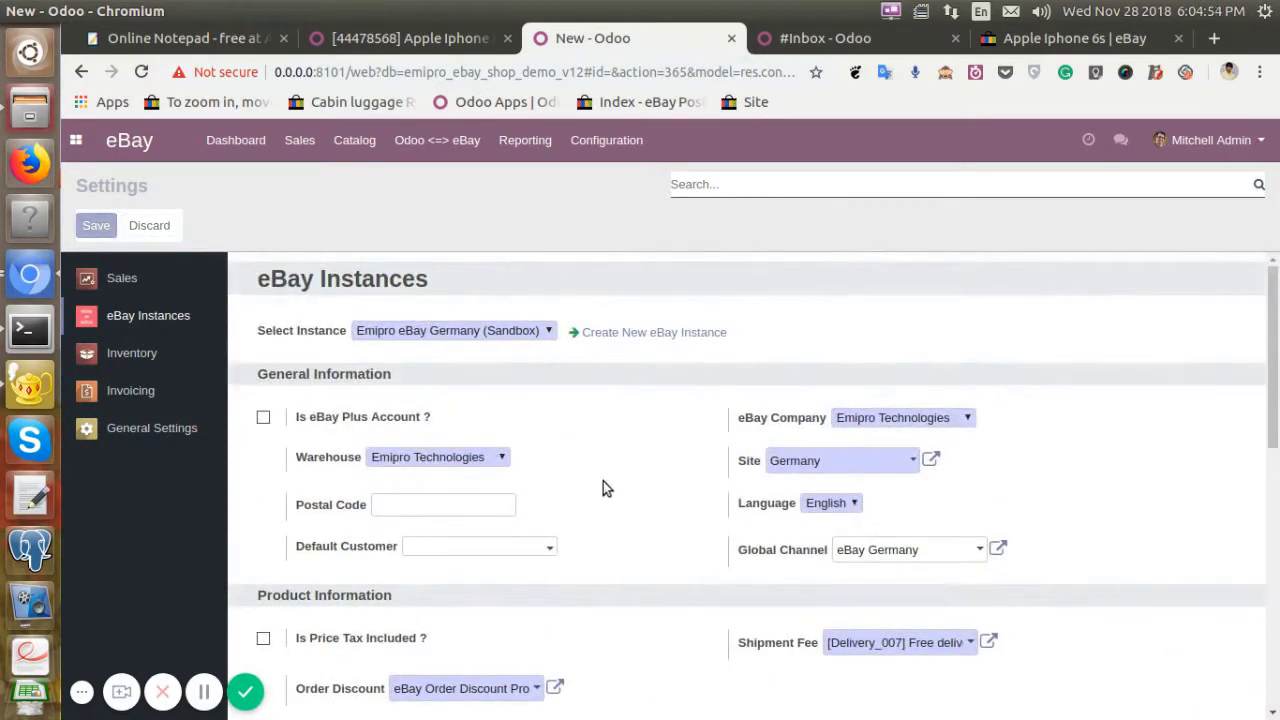
- Select the Emipro eBay Germany (Sandbox) instance again and check its saved Auto Inventory Export schedule under Inventory Information
{"action": "scroll", "coordinate": [603, 487], "scroll_direction": "down", "scroll_amount": 3}
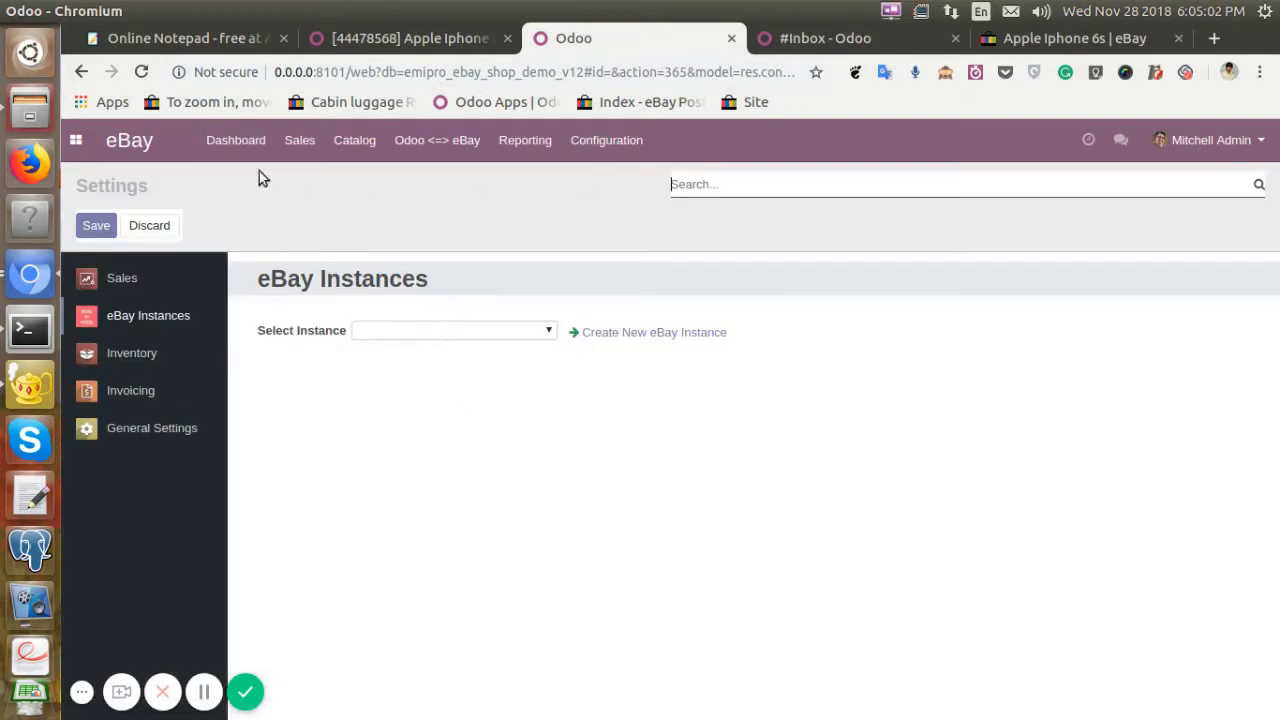
{"action": "left_click", "coordinate": [438, 331]}
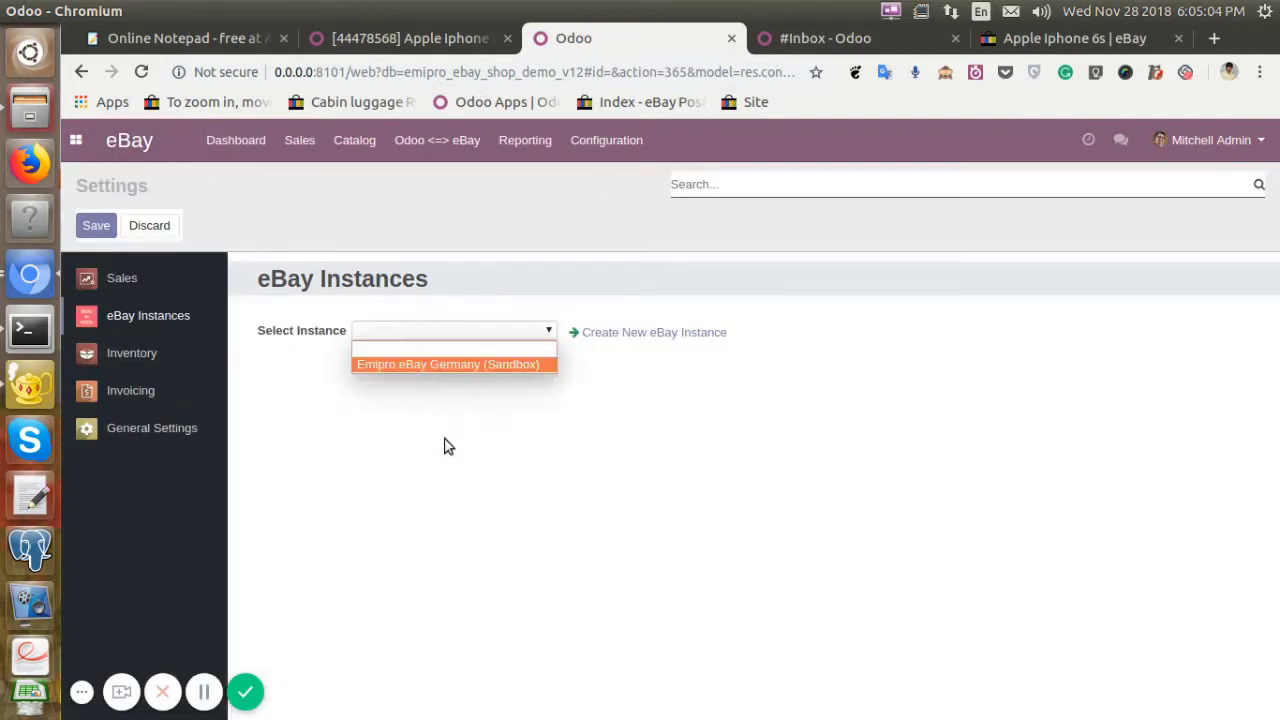
{"action": "left_click", "coordinate": [443, 366]}
{"action": "scroll", "coordinate": [675, 455], "scroll_direction": "down", "scroll_amount": 3}
{"action": "scroll", "coordinate": [675, 460], "scroll_direction": "down", "scroll_amount": 5}
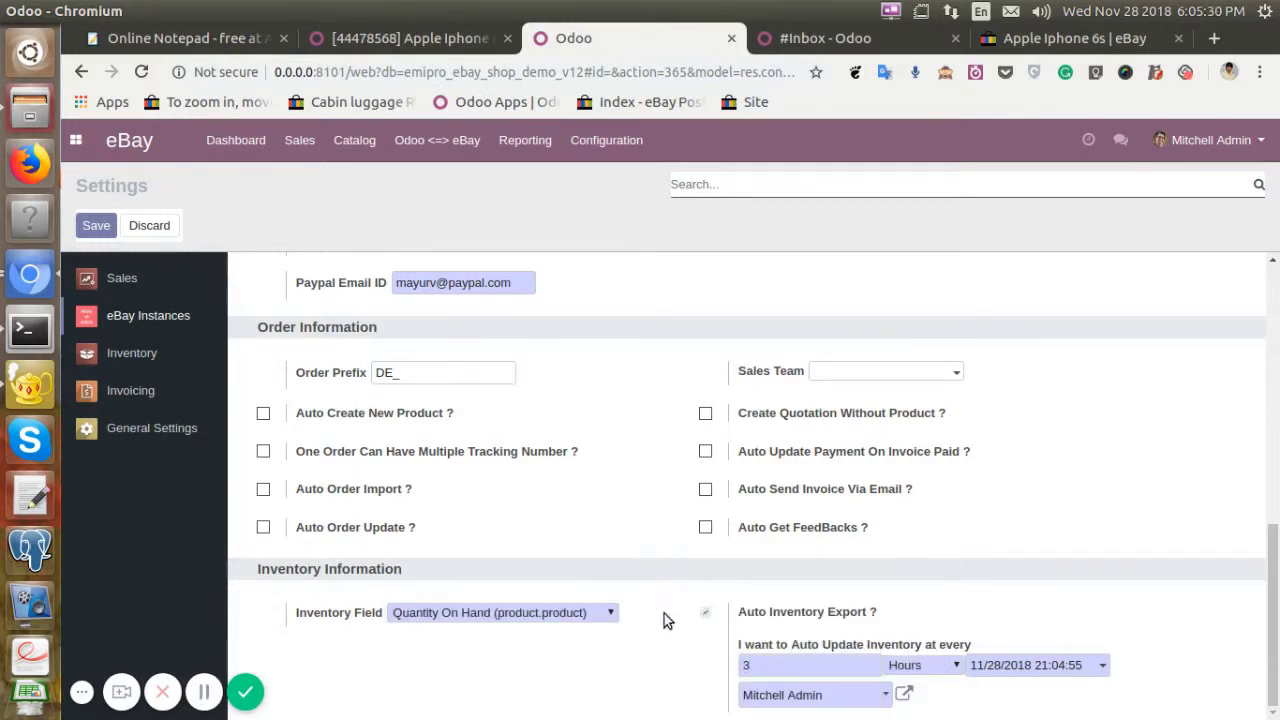
- Open the eBay Process Job Logs, highlight the page heading and look through the list of log entries
{"action": "left_click", "coordinate": [436, 148]}
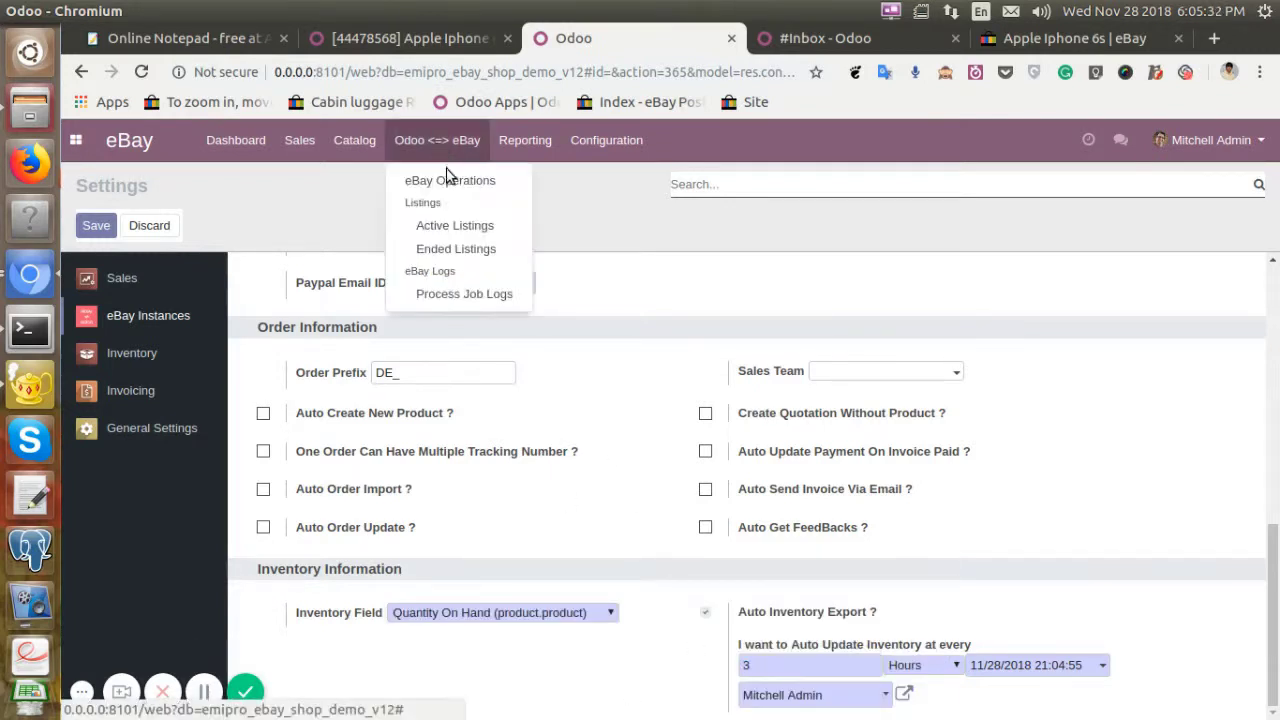
{"action": "left_click", "coordinate": [446, 292]}
{"action": "left_click", "coordinate": [399, 270]}
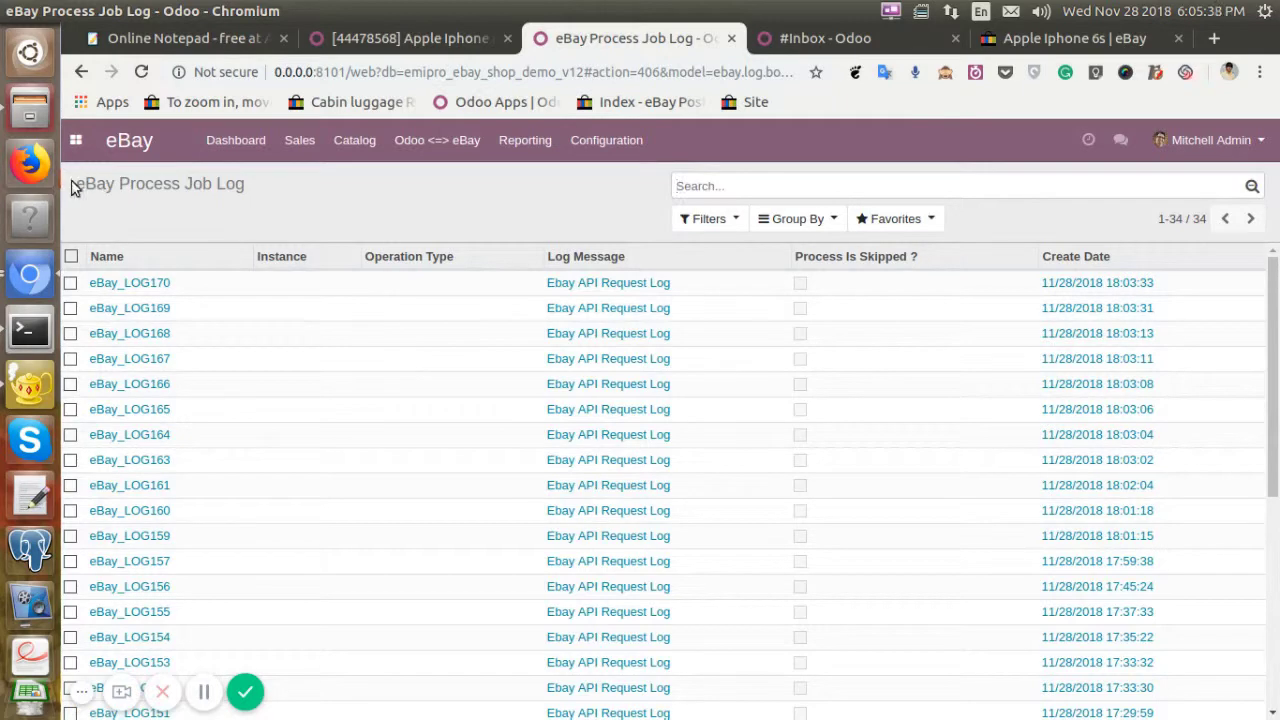
{"action": "left_click_drag", "start_coordinate": [72, 188], "coordinate": [222, 185]}
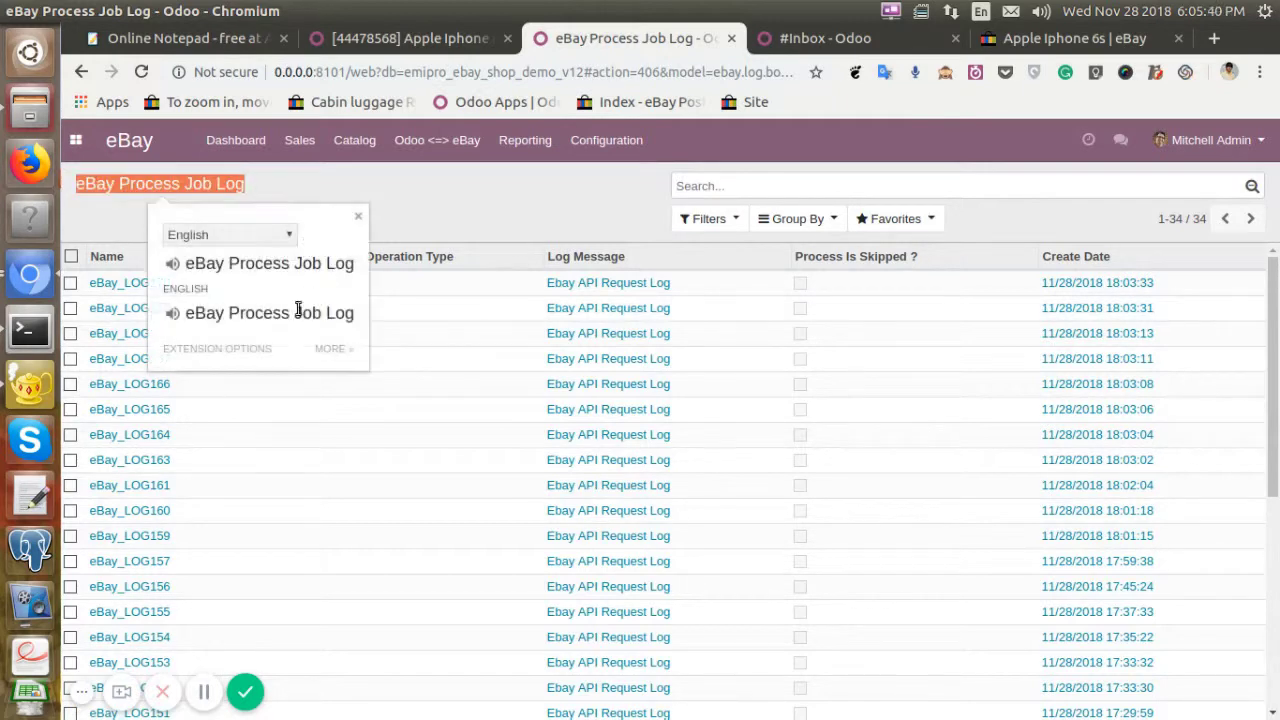
{"action": "left_click", "coordinate": [467, 184]}
{"action": "scroll", "coordinate": [409, 331], "scroll_direction": "down", "scroll_amount": 4}
{"action": "scroll", "coordinate": [409, 331], "scroll_direction": "up", "scroll_amount": 5}
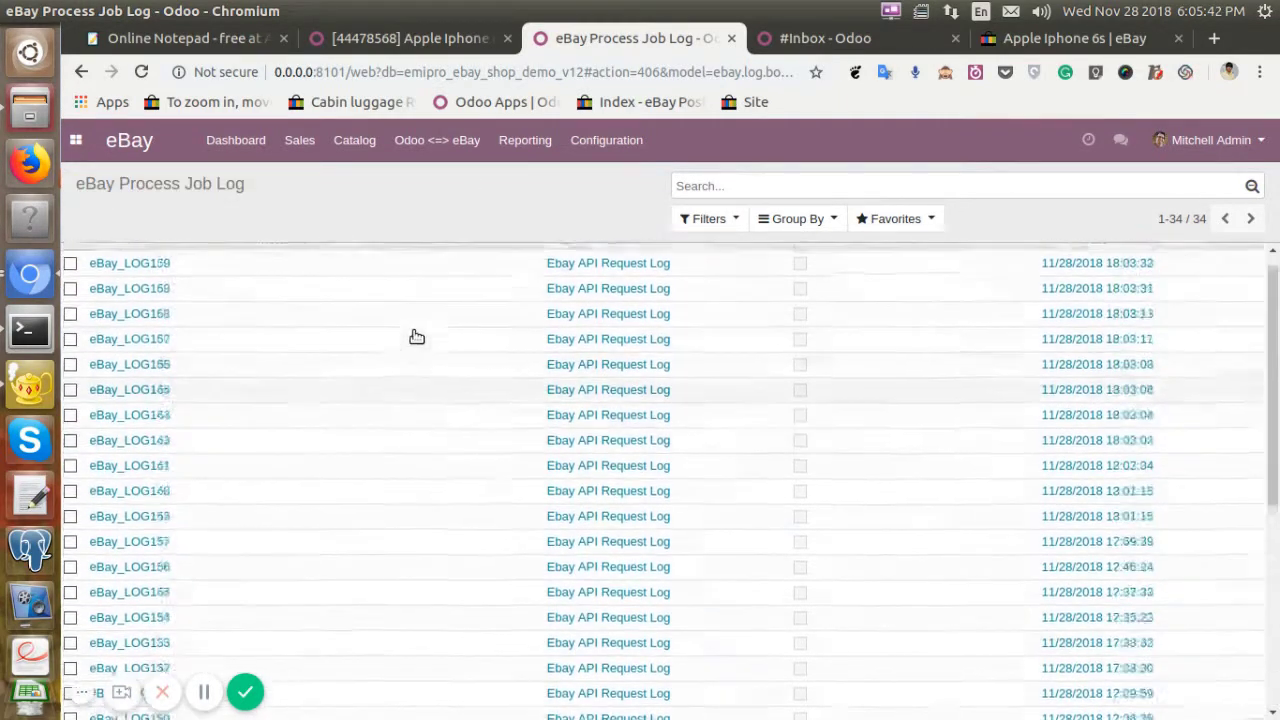